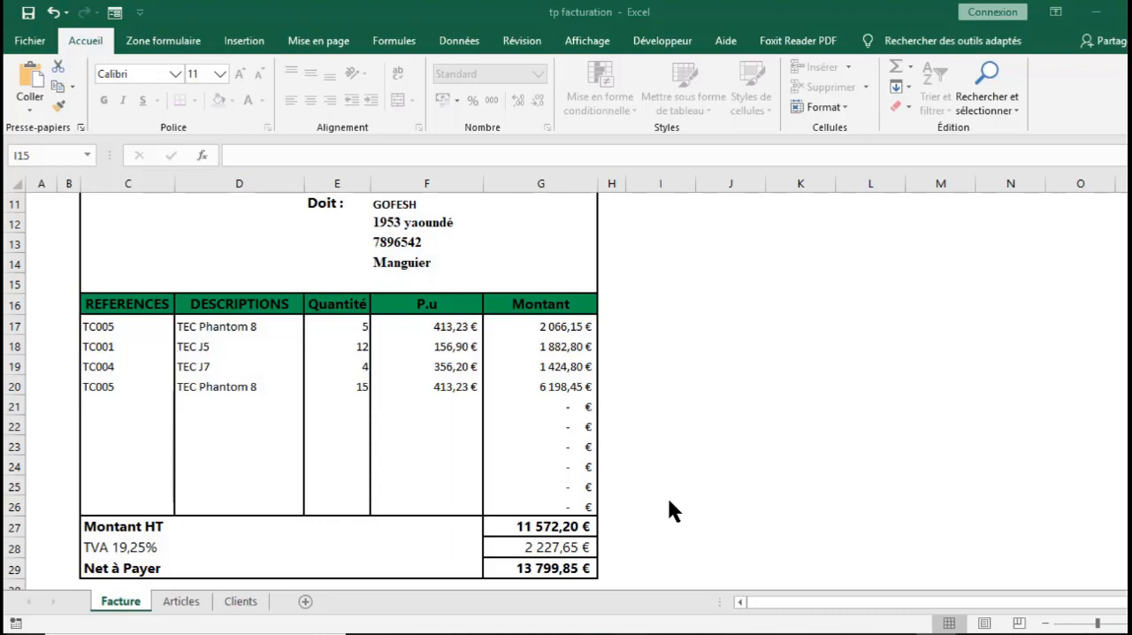
# Examine the client table on the Clients sheet and the invoice layout on the Facture sheet
pyautogui.click(239, 599)
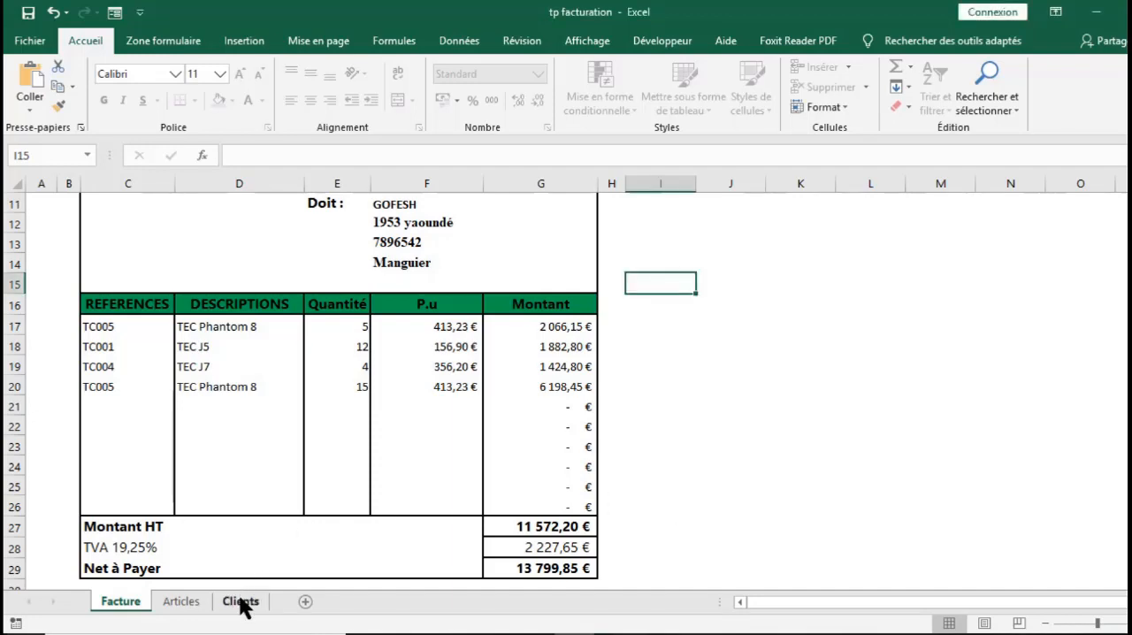
pyautogui.click(240, 602)
pyautogui.click(72, 518)
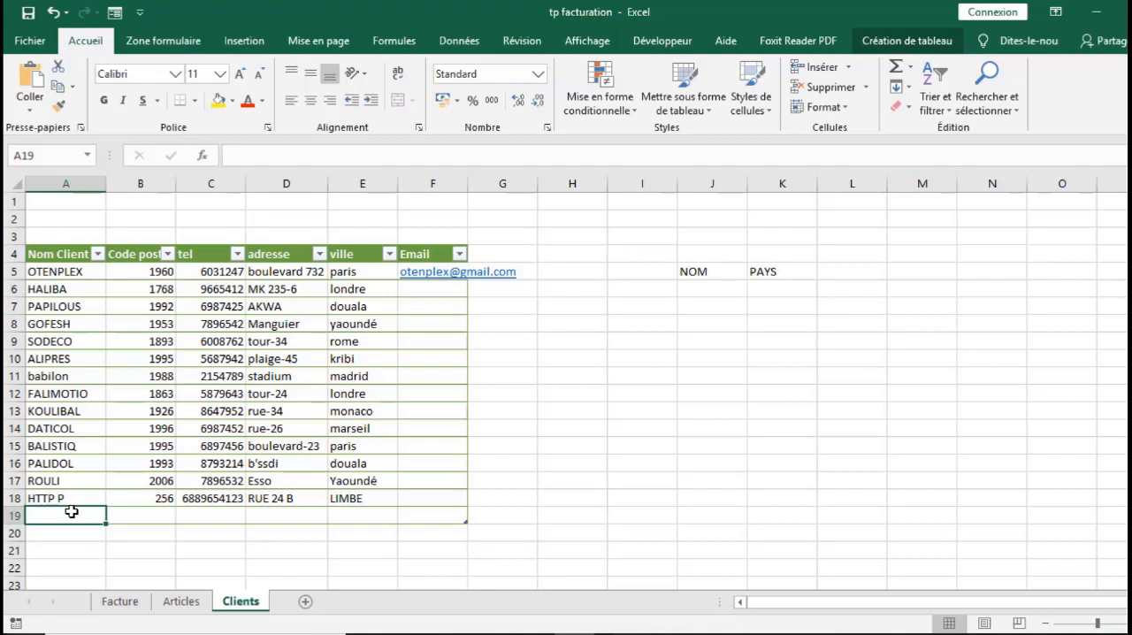
pyautogui.click(131, 605)
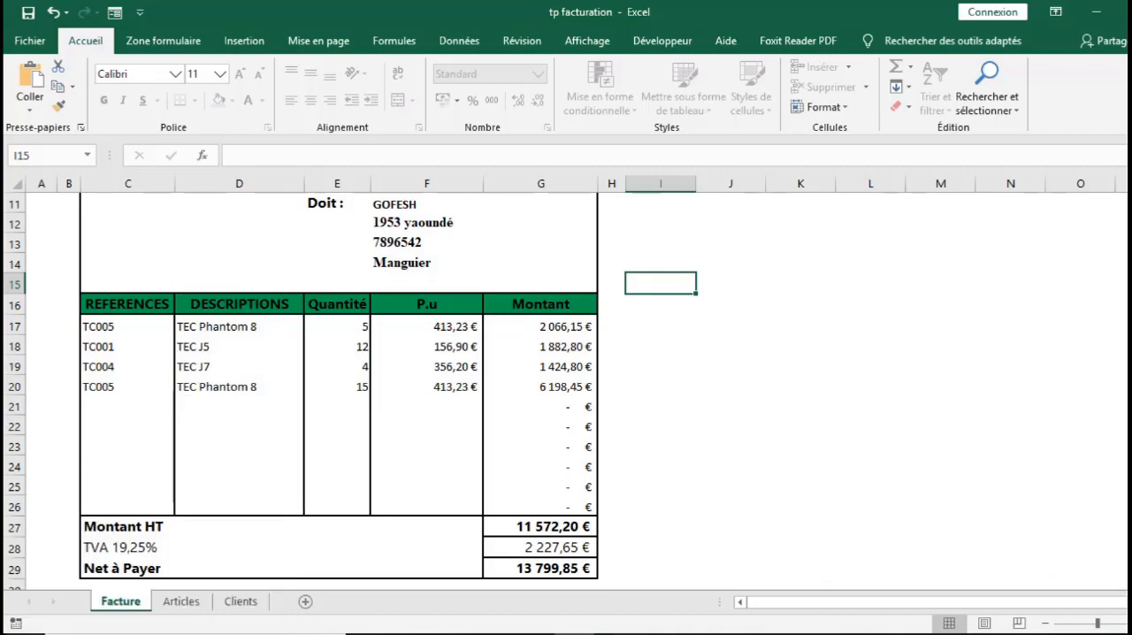
pyautogui.scroll(4, 566, 389)
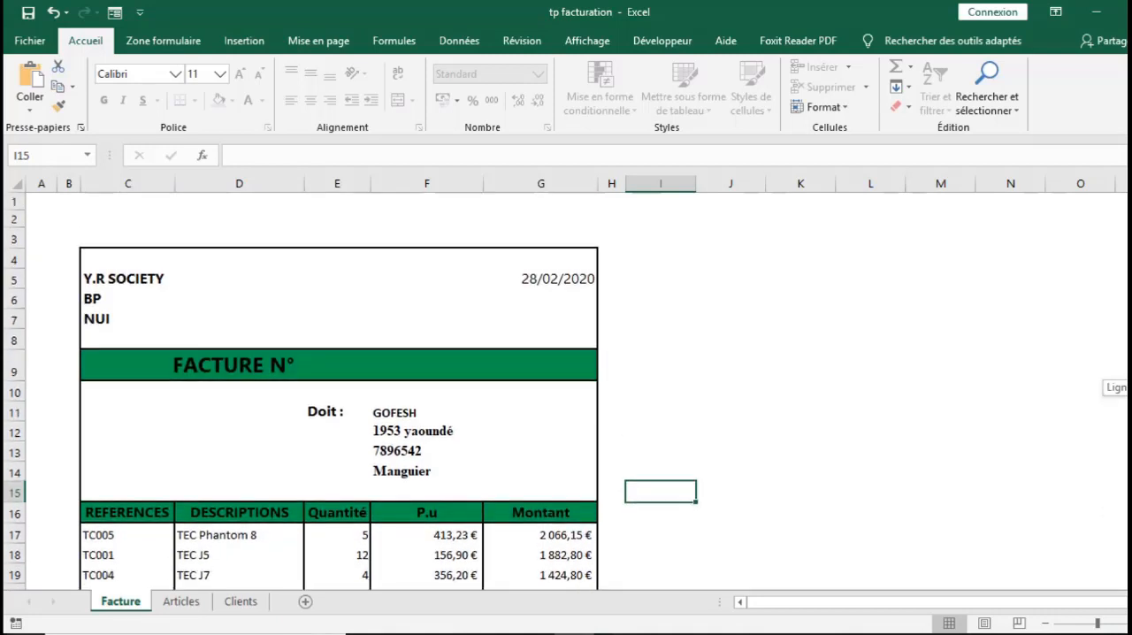
pyautogui.scroll(-3, 566, 389)
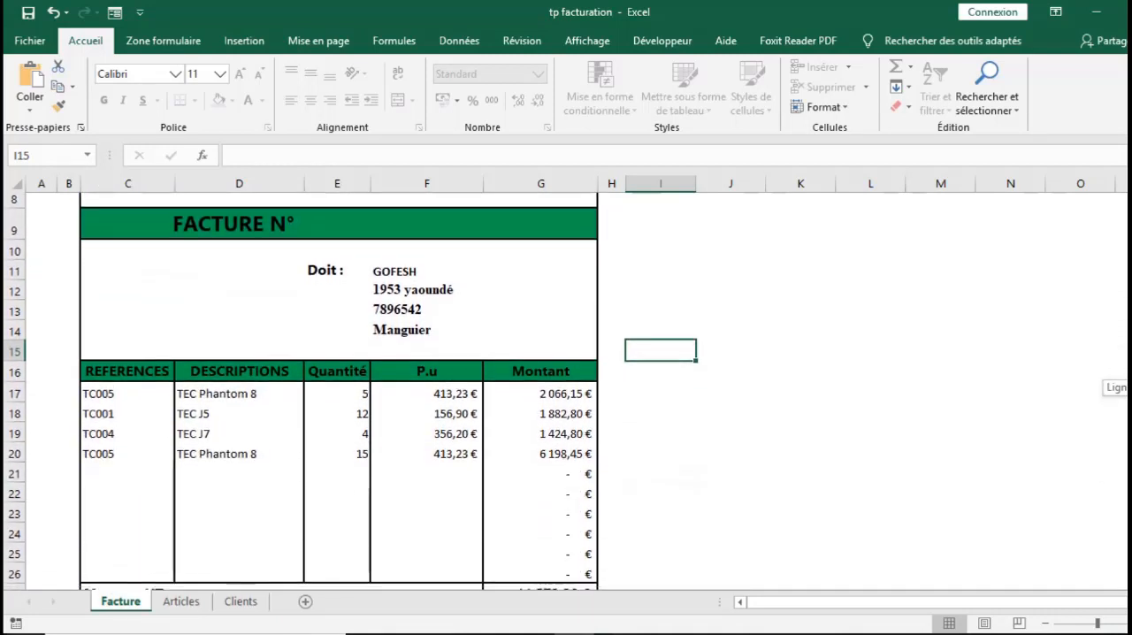
pyautogui.scroll(-1, 566, 389)
pyautogui.scroll(-1, 566, 390)
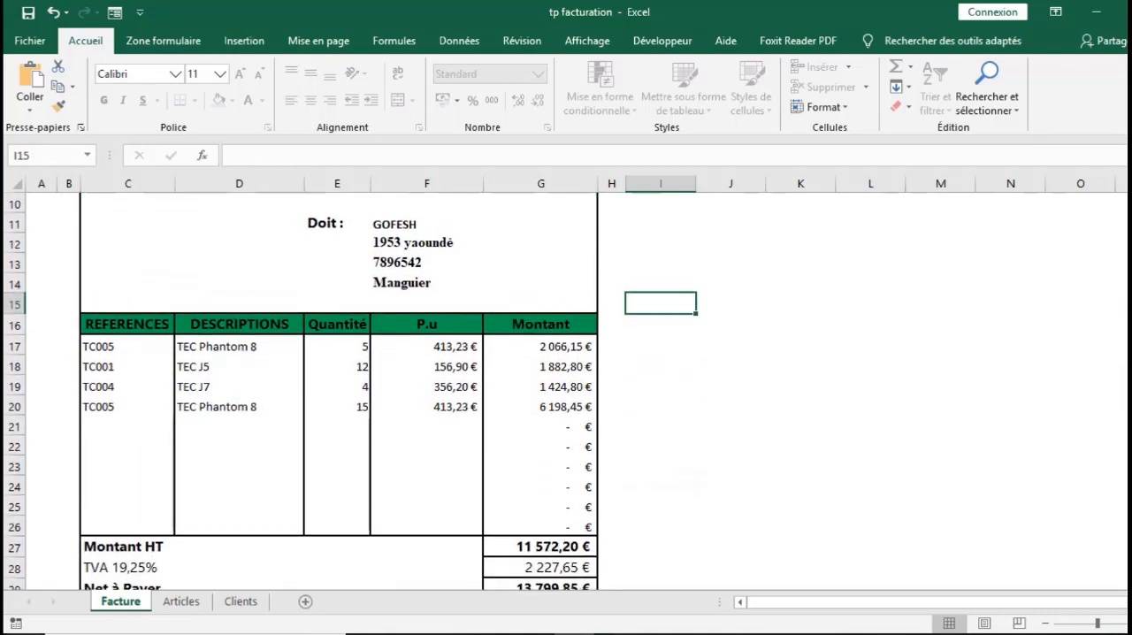
# Set the invoice's Doit customer to DATICOL from the list in cell F11
pyautogui.click(412, 203)
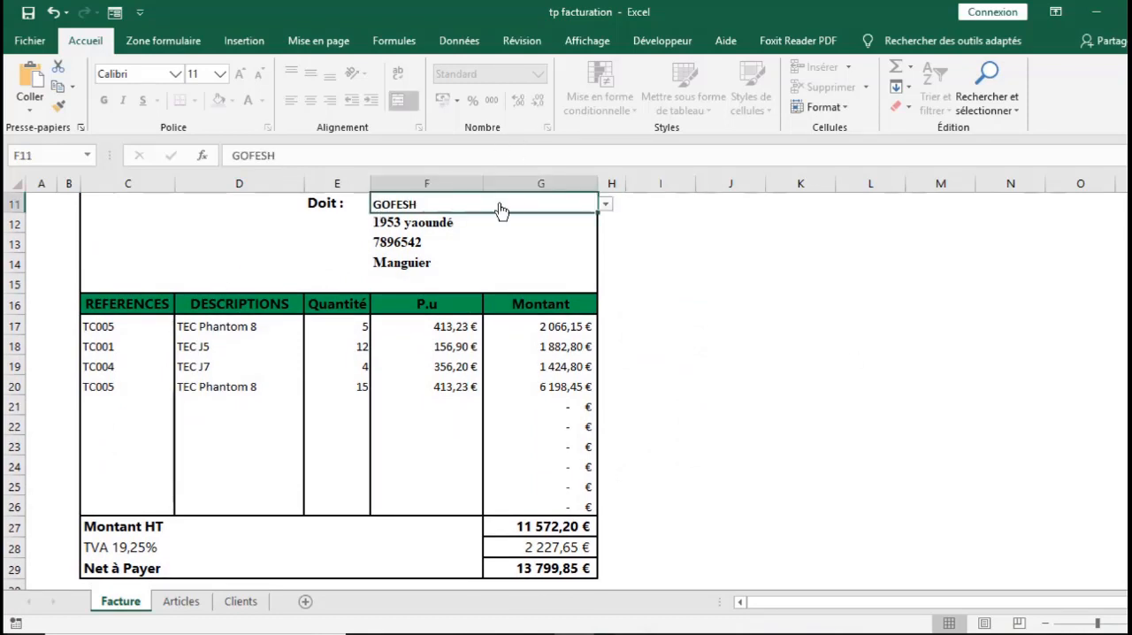
pyautogui.click(606, 204)
pyautogui.click(522, 288)
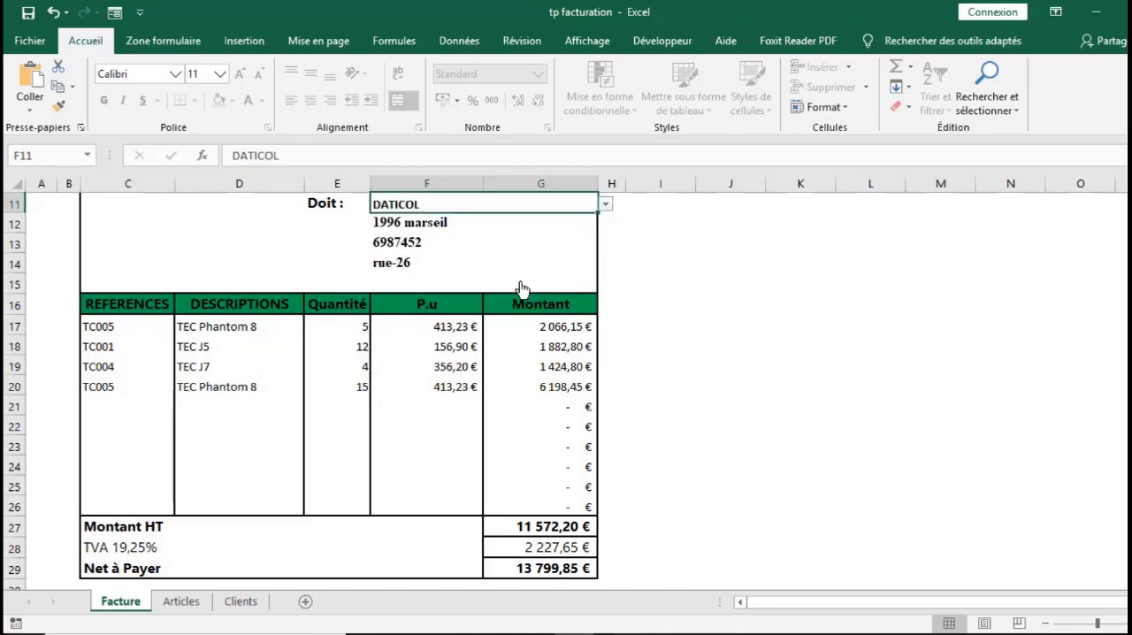
# Set the reference in the invoice's first item row to TC006
pyautogui.click(117, 326)
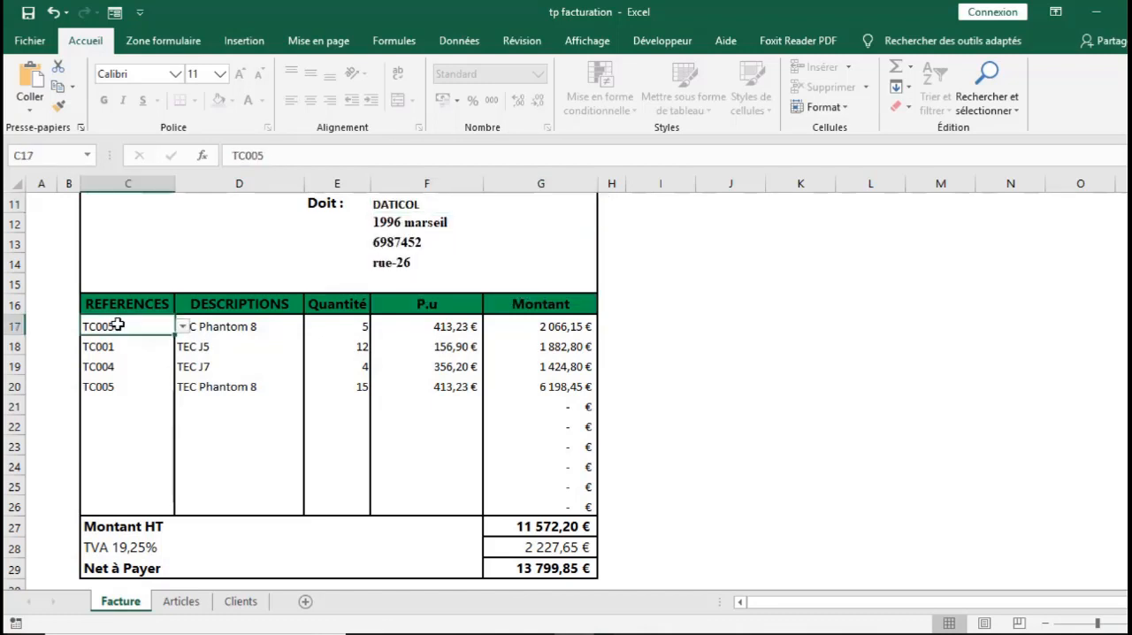
pyautogui.click(182, 326)
pyautogui.click(152, 364)
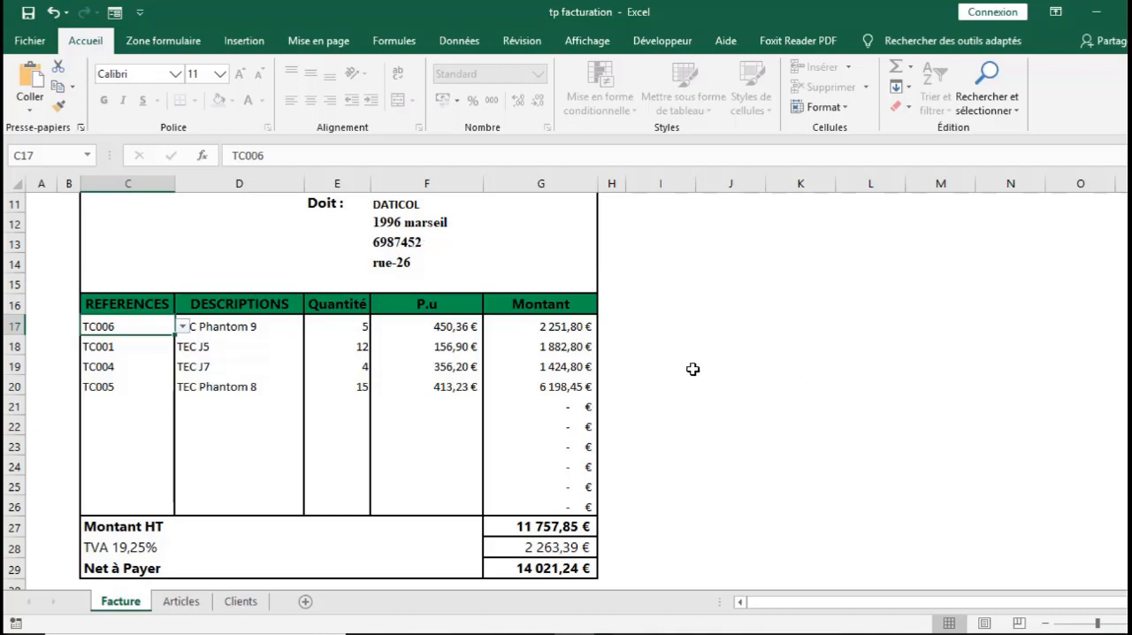
pyautogui.doubleClick(425, 386)
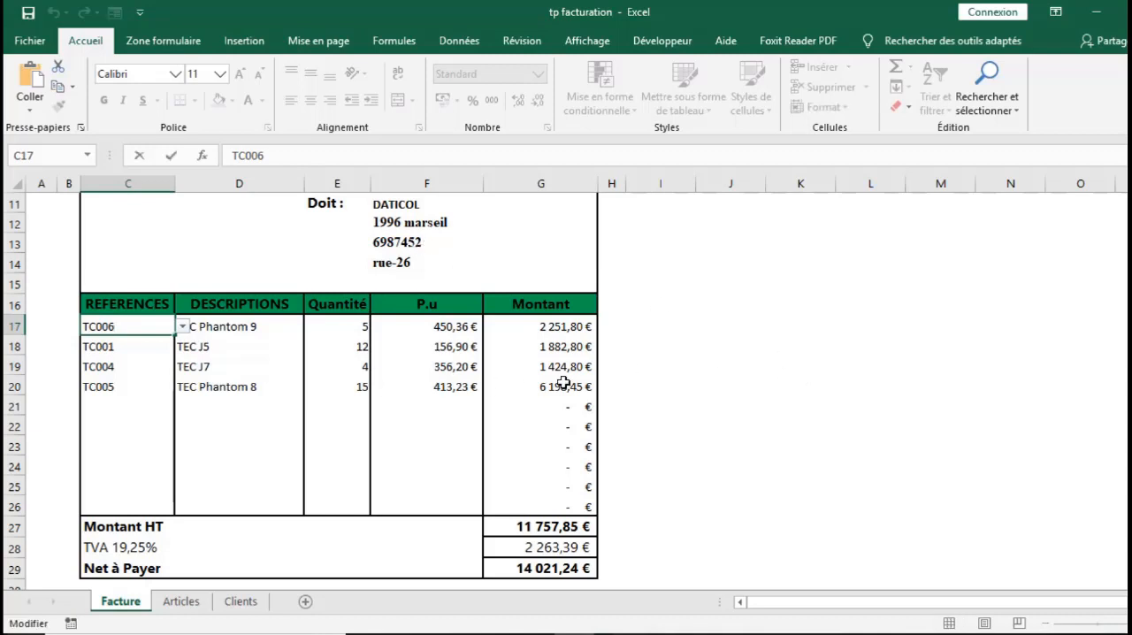
pyautogui.click(341, 225)
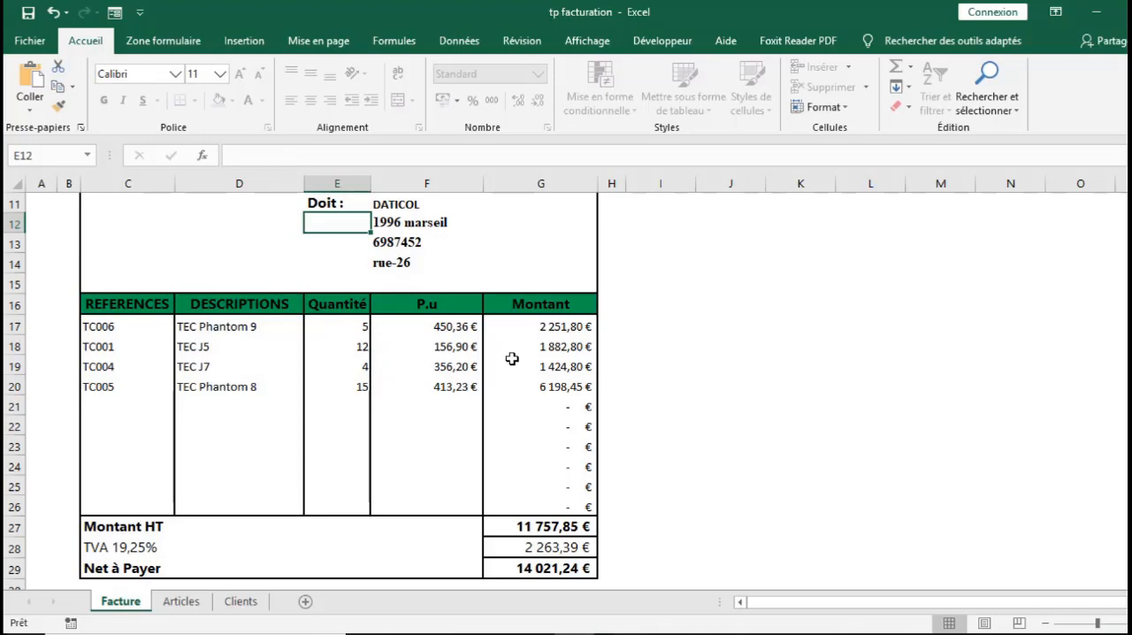
# Look at the article list on the Articles sheet and return to the Clients sheet
pyautogui.click(182, 602)
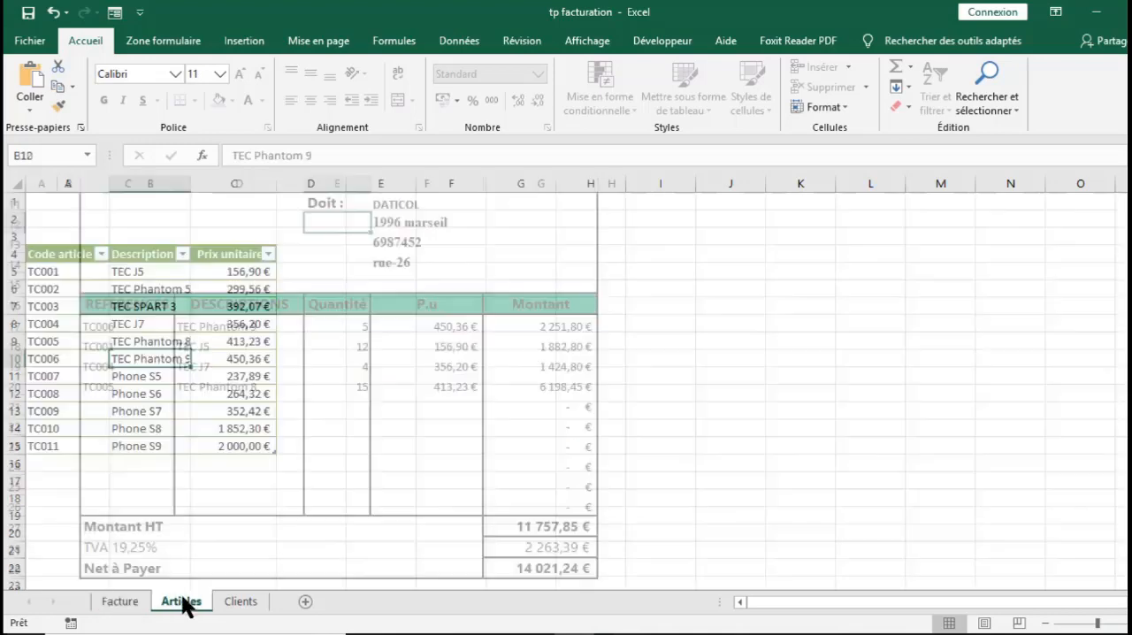
pyautogui.click(239, 602)
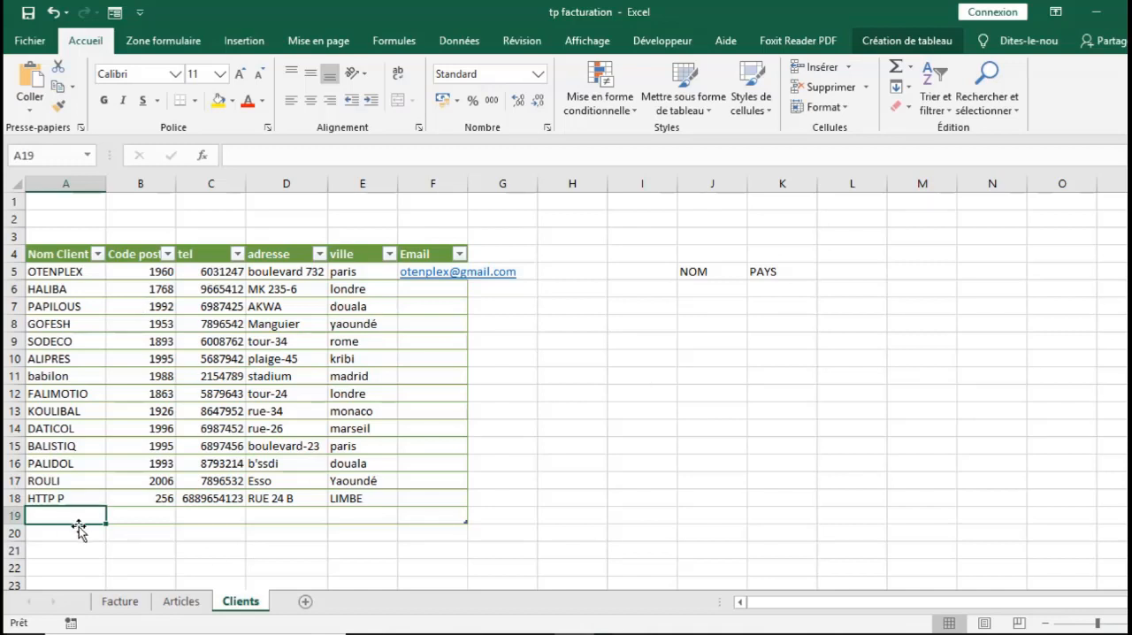
pyautogui.click(460, 39)
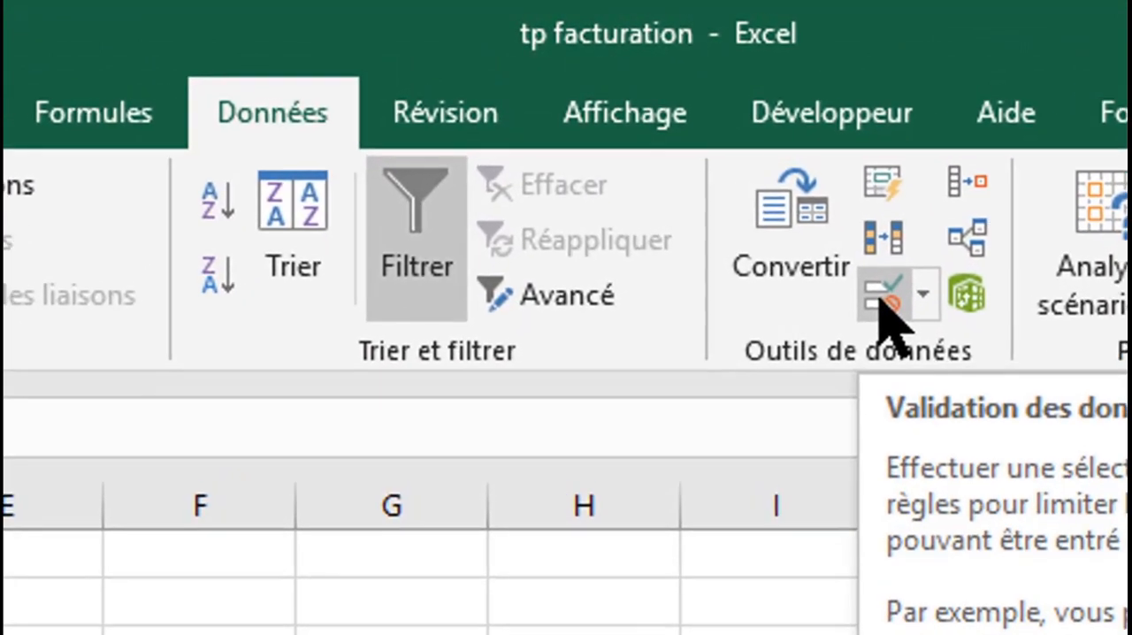
pyautogui.click(869, 282)
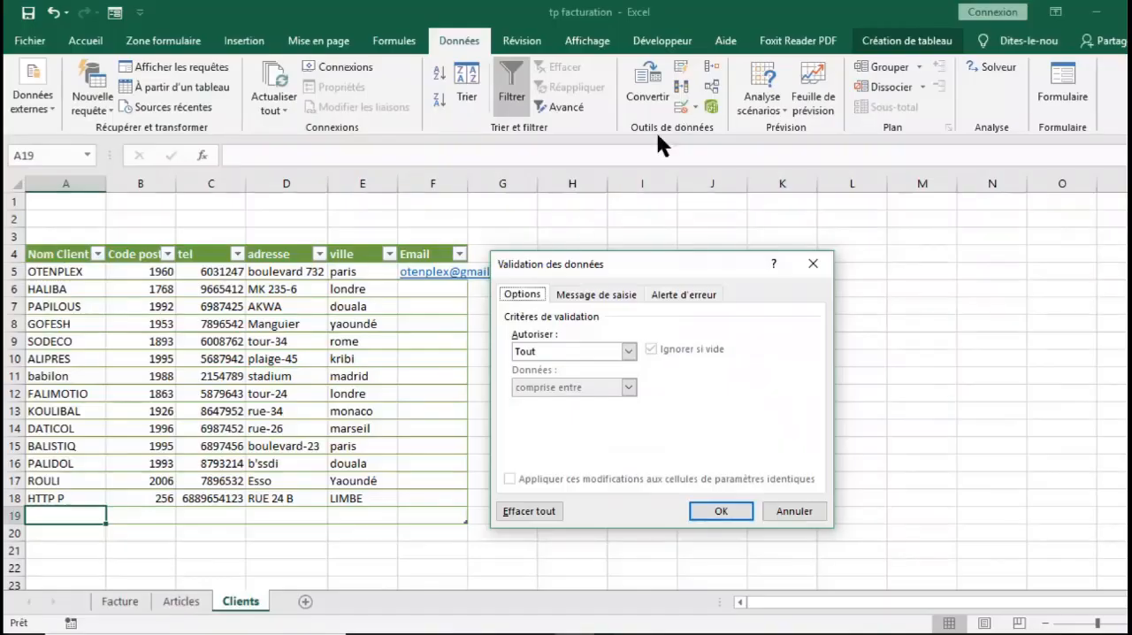
pyautogui.click(629, 351)
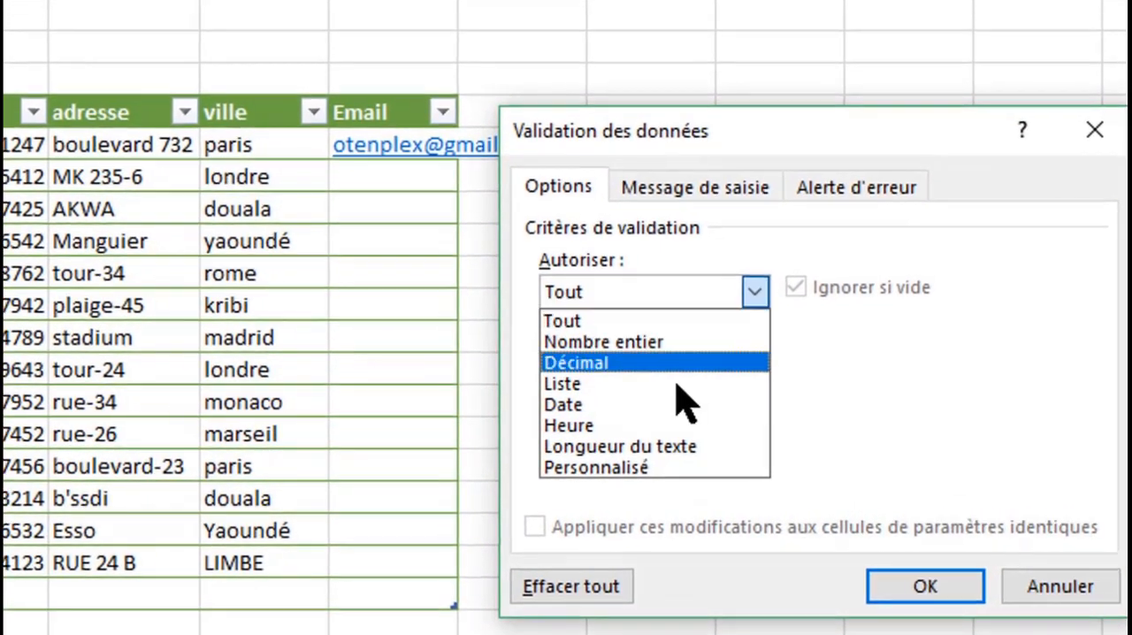
pyautogui.click(659, 468)
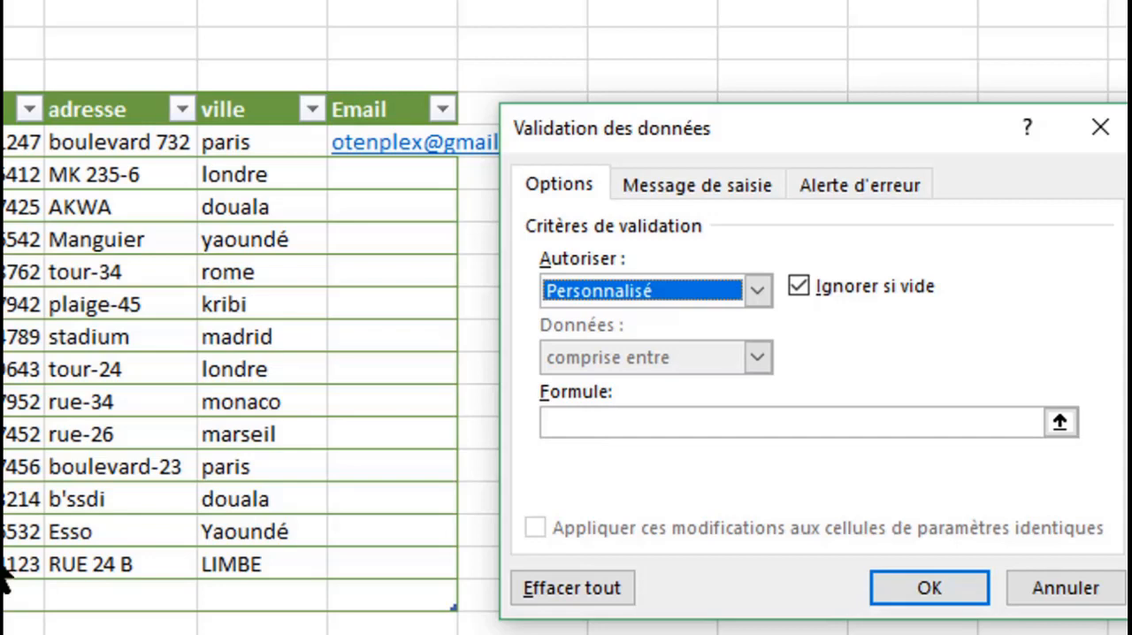
pyautogui.click(628, 423)
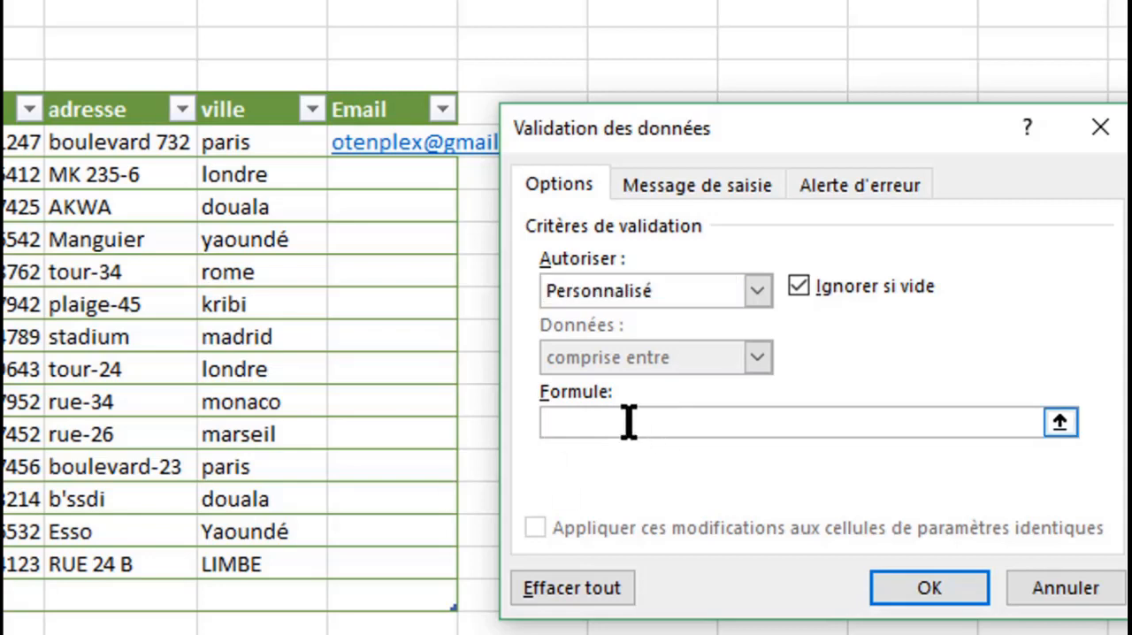
pyautogui.write('+')
pyautogui.press('BackSpace')
pyautogui.write('=si')
pyautogui.press('BackSpace')
pyautogui.press('BackSpace')
pyautogui.write('NB.SI5')
pyautogui.press('BackSpace')
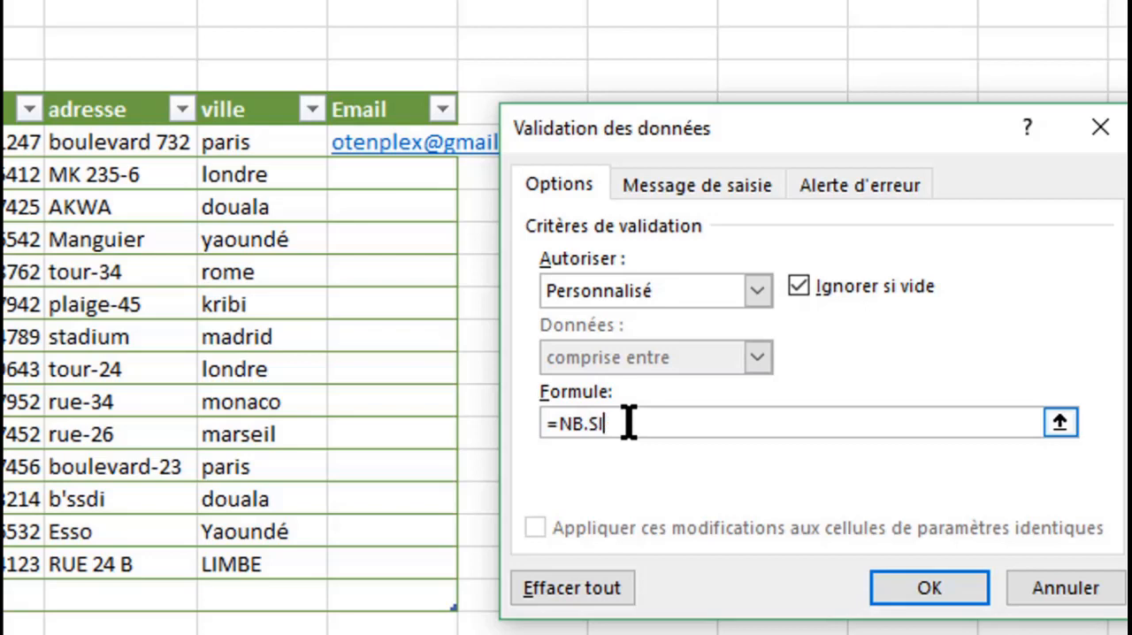
pyautogui.write('(')
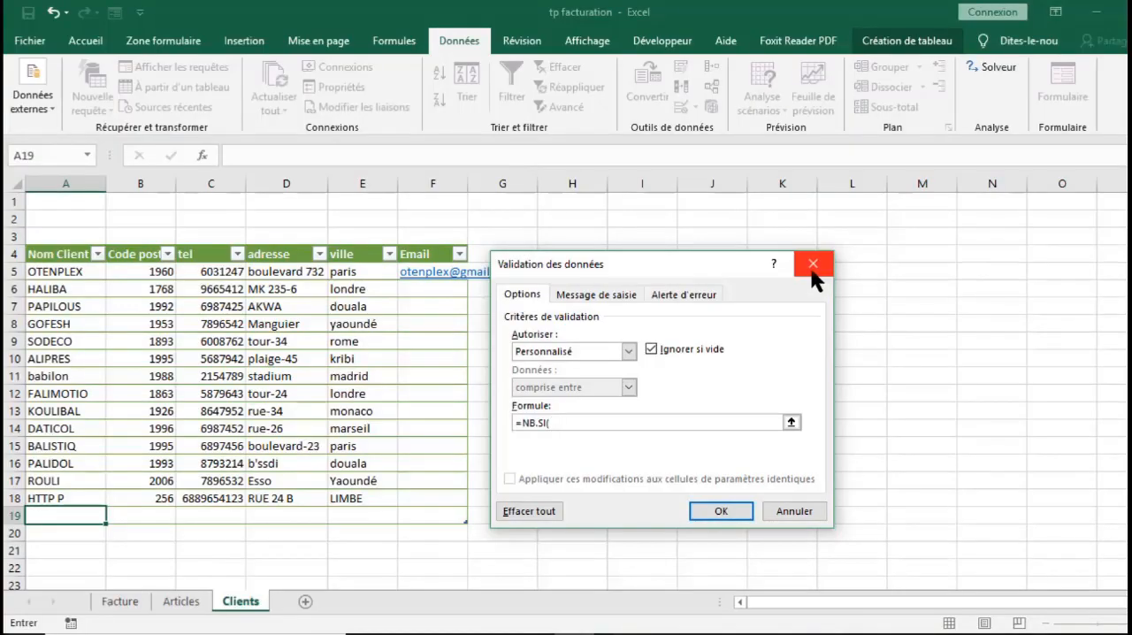
pyautogui.click(812, 273)
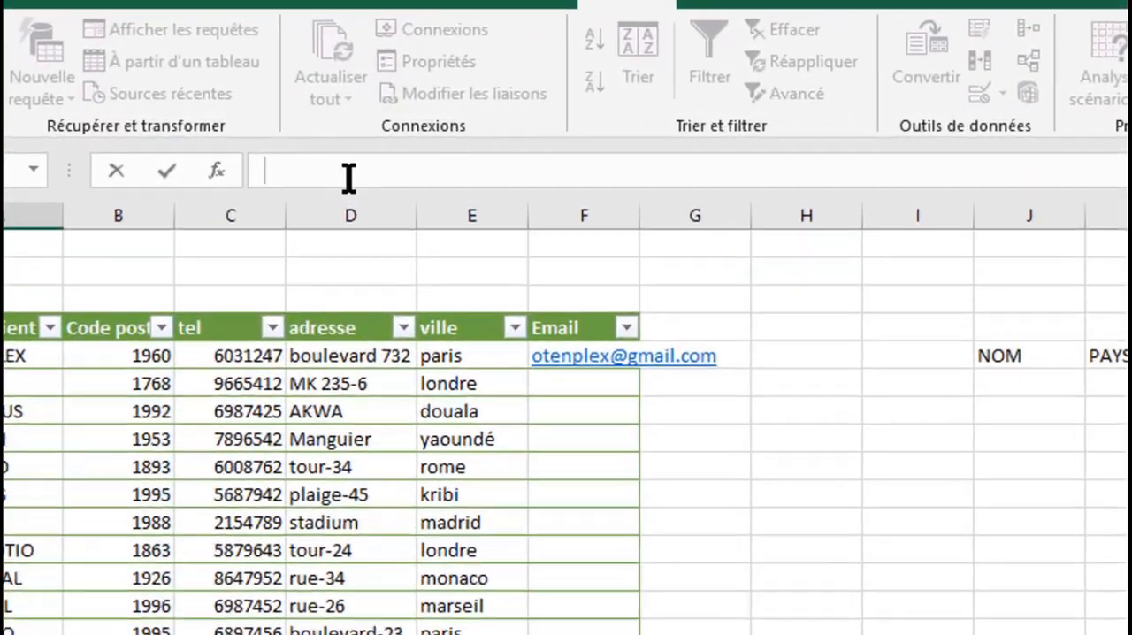
# Start an NB.SI formula in empty cell A19 to view its arguments, and clear it
pyautogui.write('=')
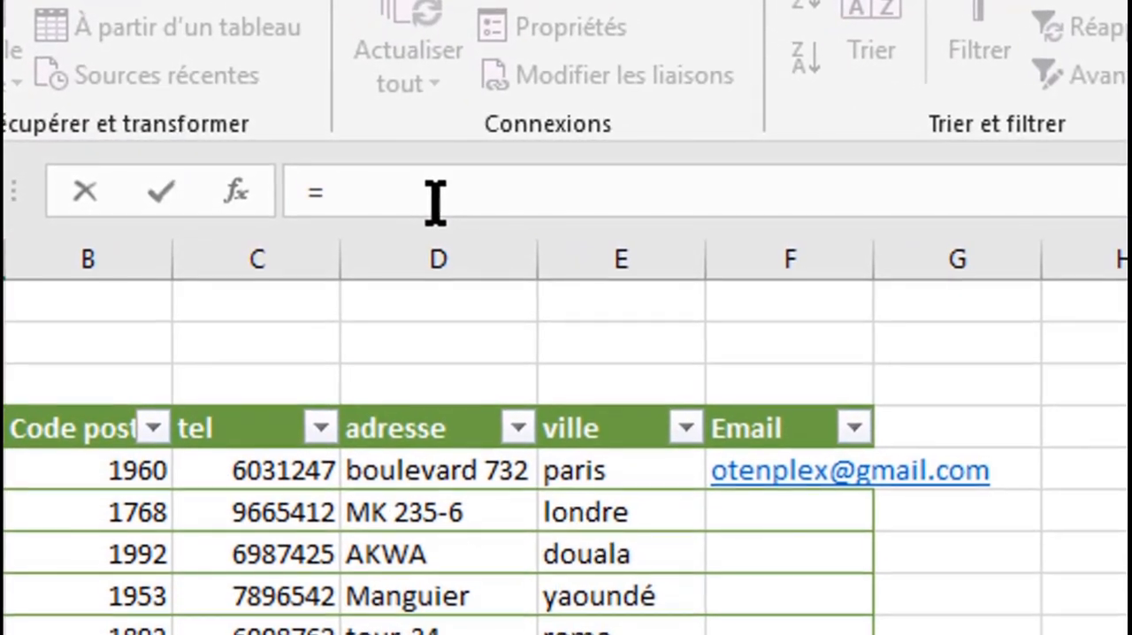
pyautogui.write('NB')
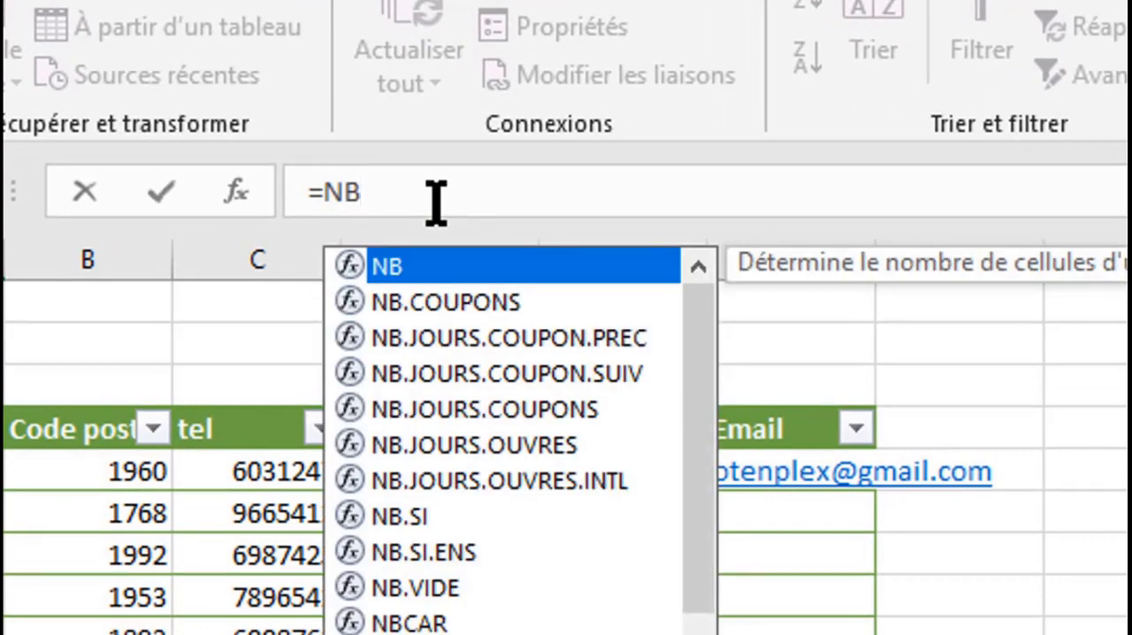
pyautogui.write('.SI')
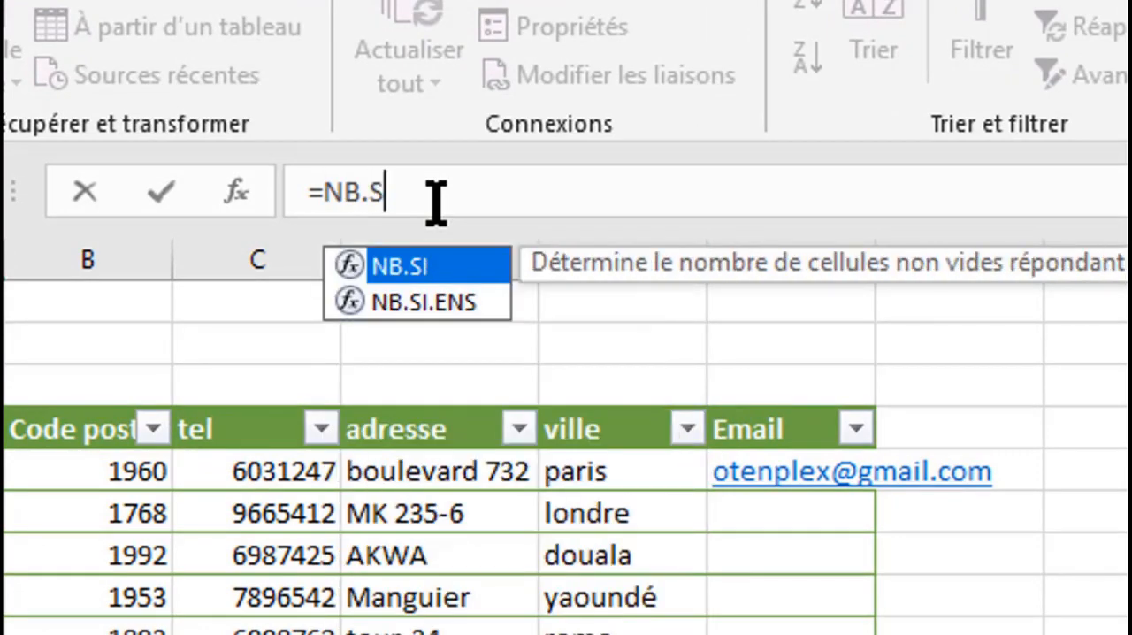
pyautogui.doubleClick(484, 266)
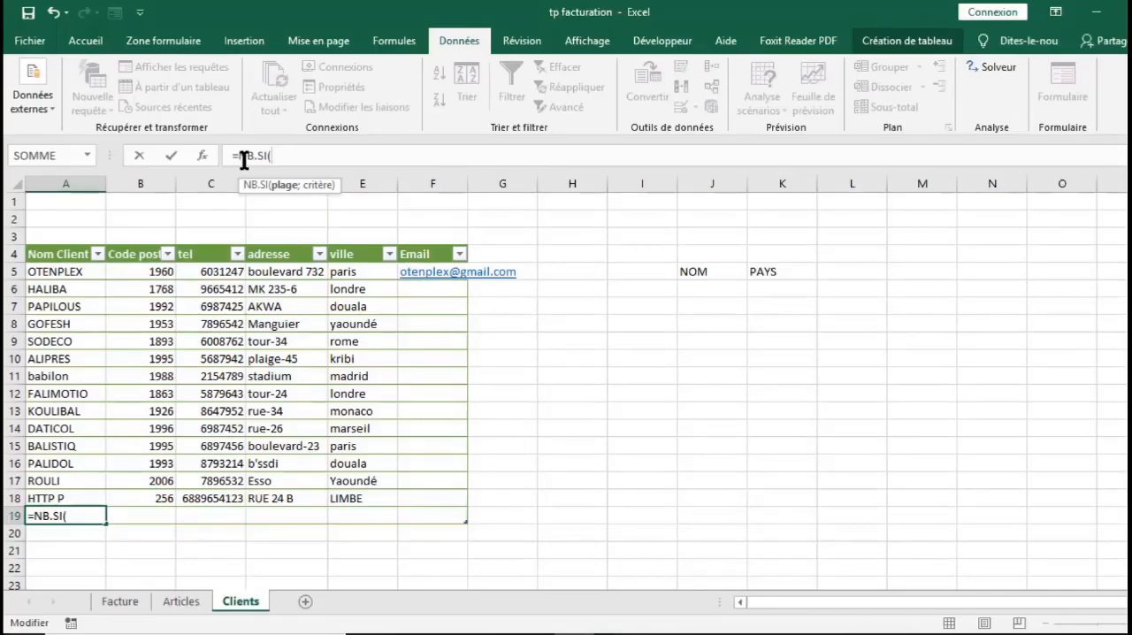
pyautogui.press('BackSpace')
pyautogui.press('BackSpace')
pyautogui.press('BackSpace')
pyautogui.press('BackSpace')
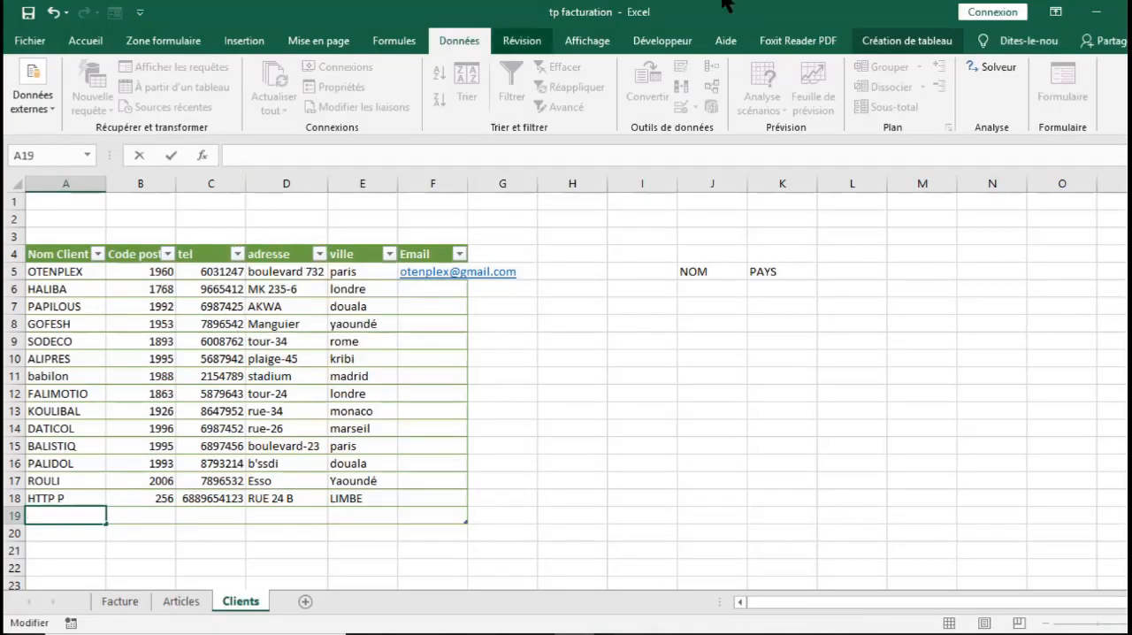
pyautogui.click(599, 384)
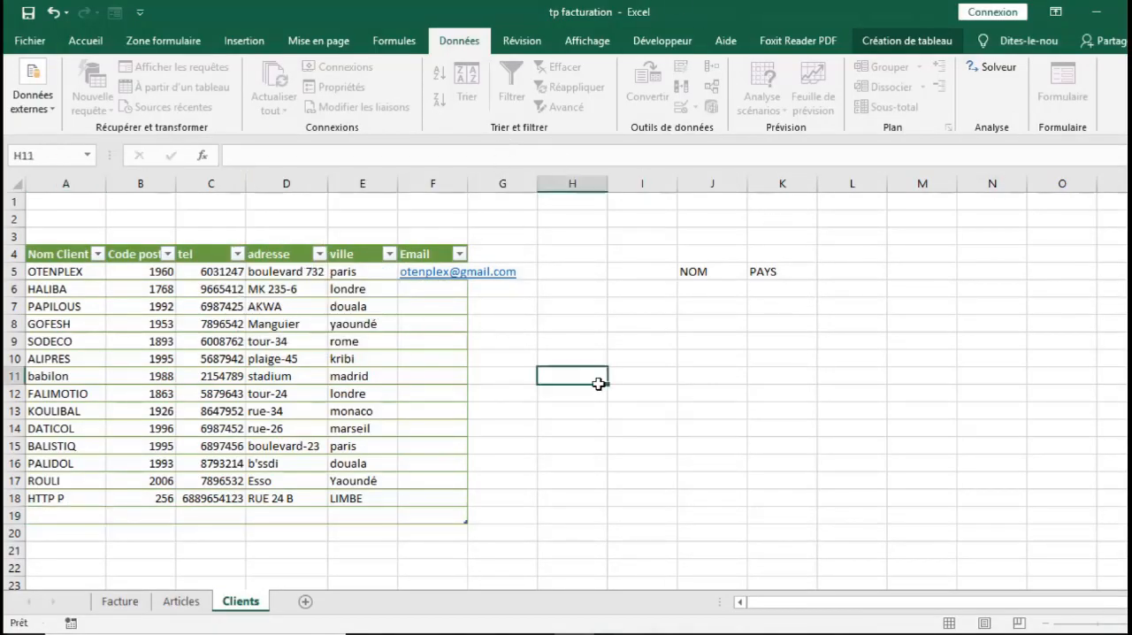
# Open data validation for the empty client name cell A19 and allow Personnalisé criteria
pyautogui.click(55, 517)
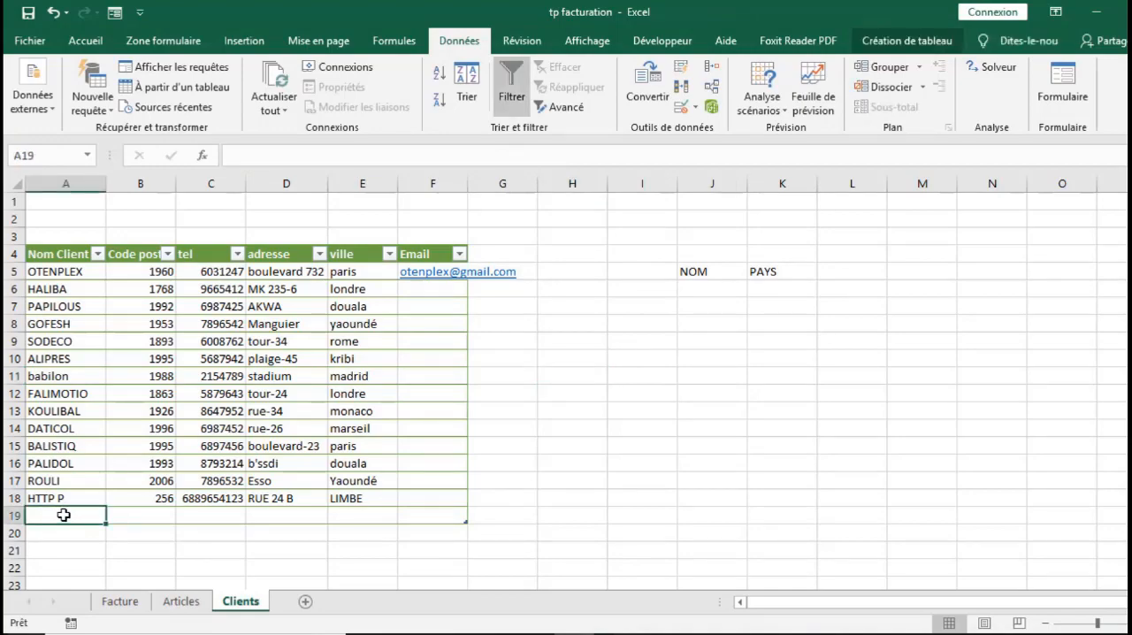
pyautogui.click(679, 106)
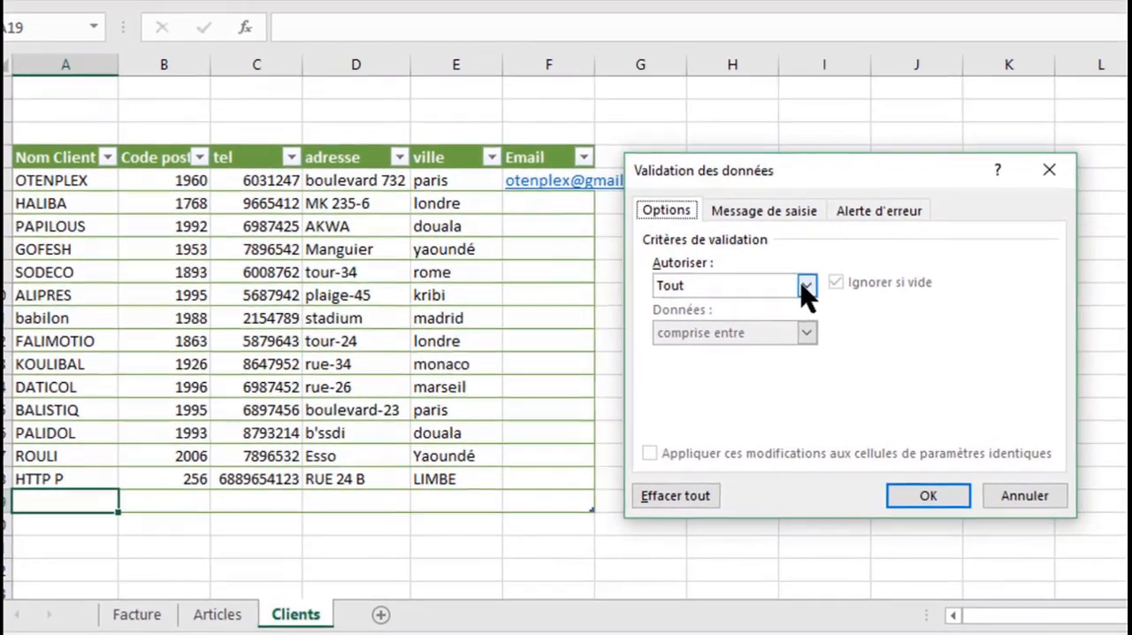
pyautogui.click(702, 324)
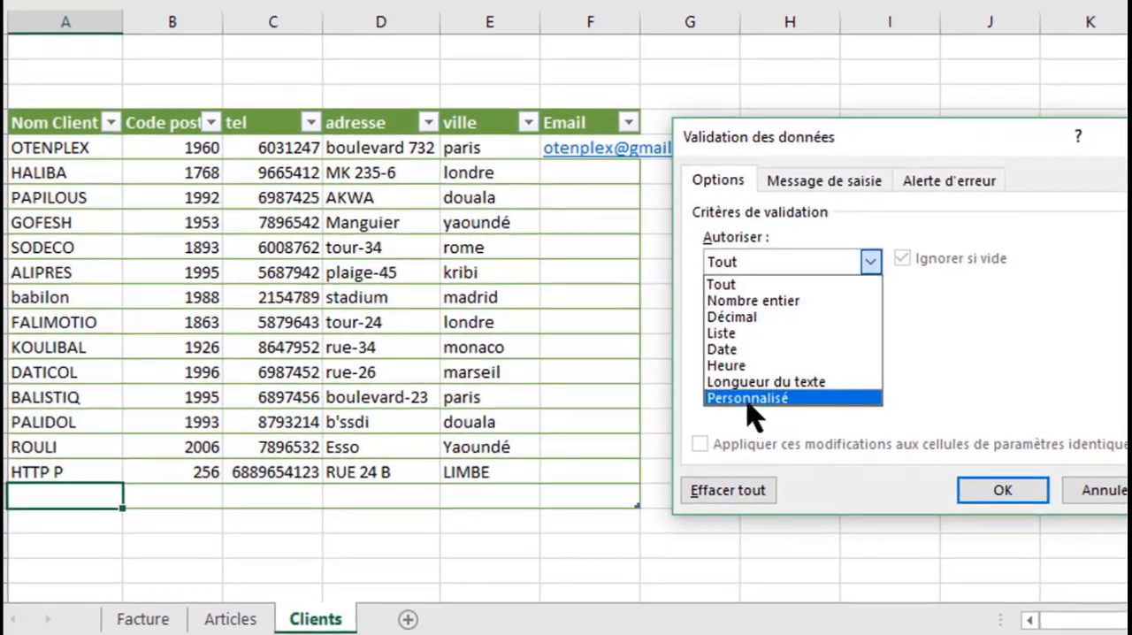
pyautogui.click(747, 401)
# Enter =NB.SI($A:$A;A19)=1 as the custom validation formula for cell A19
pyautogui.click(732, 363)
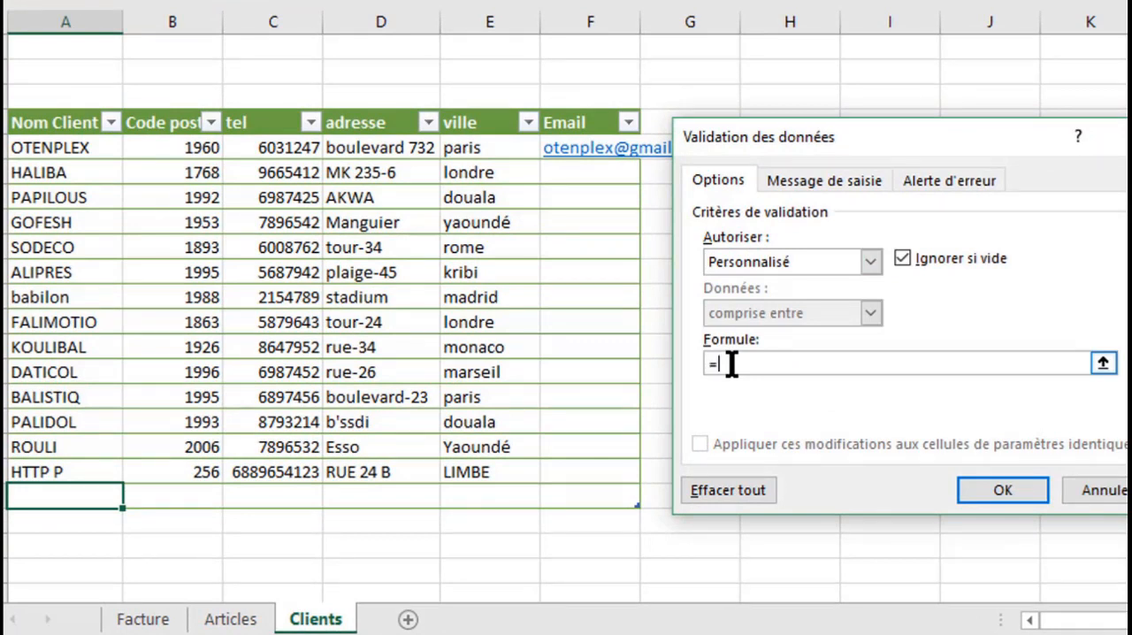
pyautogui.write('=NB.SI(')
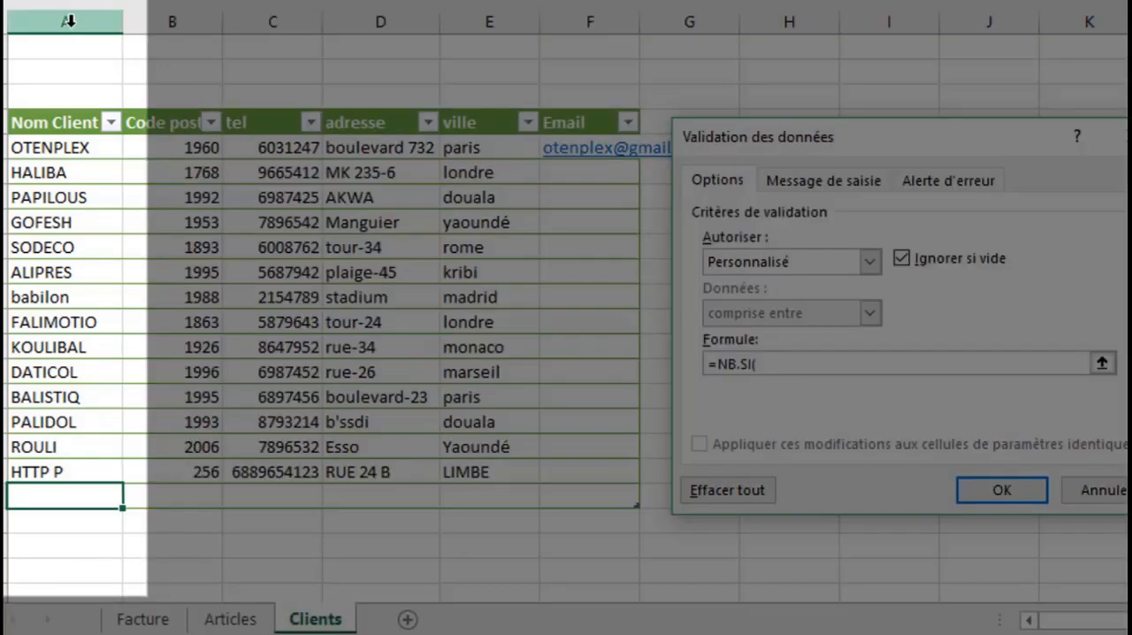
pyautogui.click(71, 22)
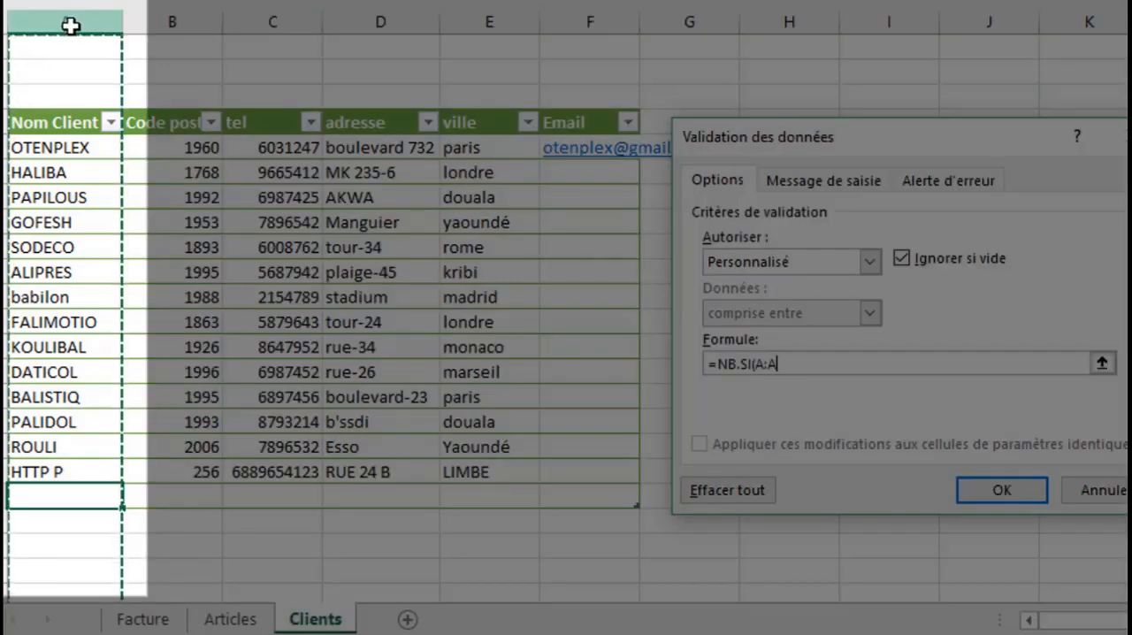
pyautogui.press('F4')
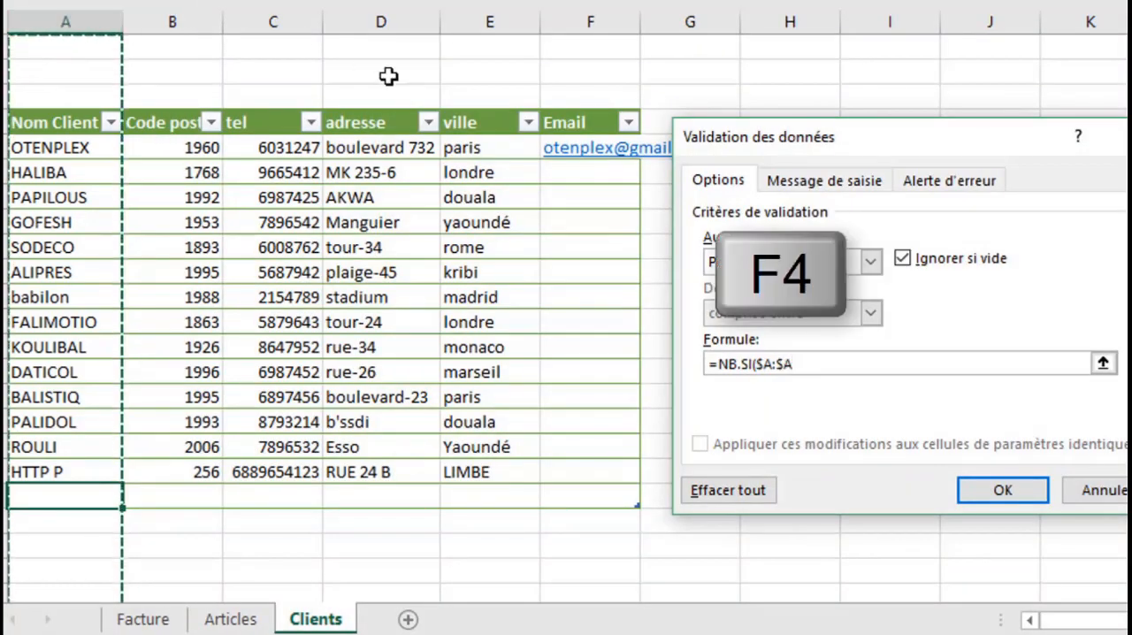
pyautogui.write(';')
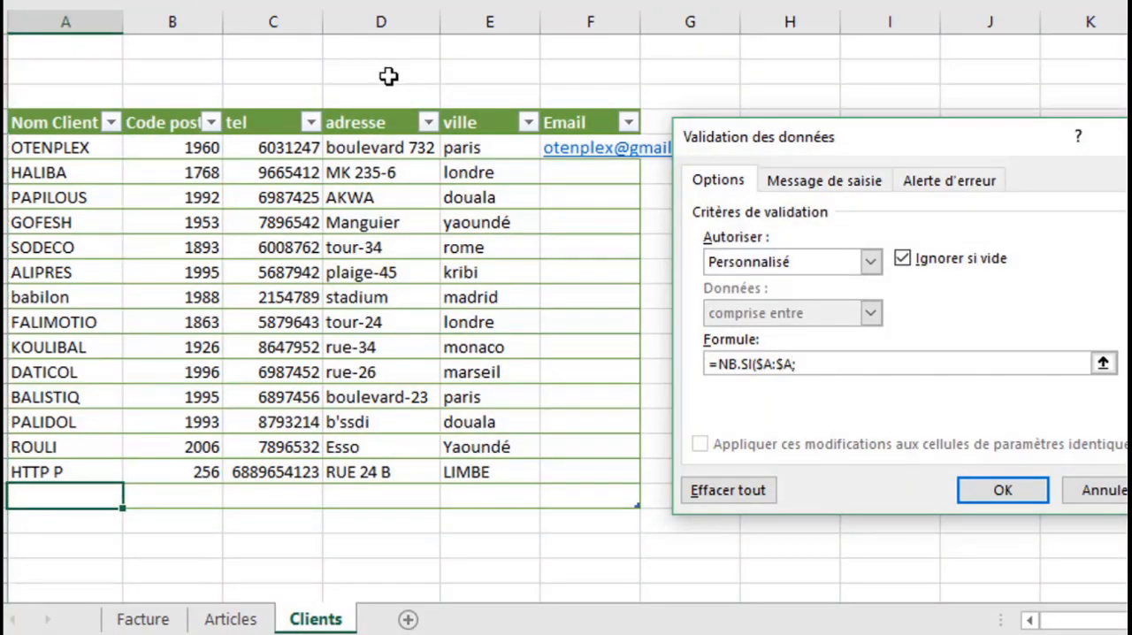
pyautogui.click(43, 497)
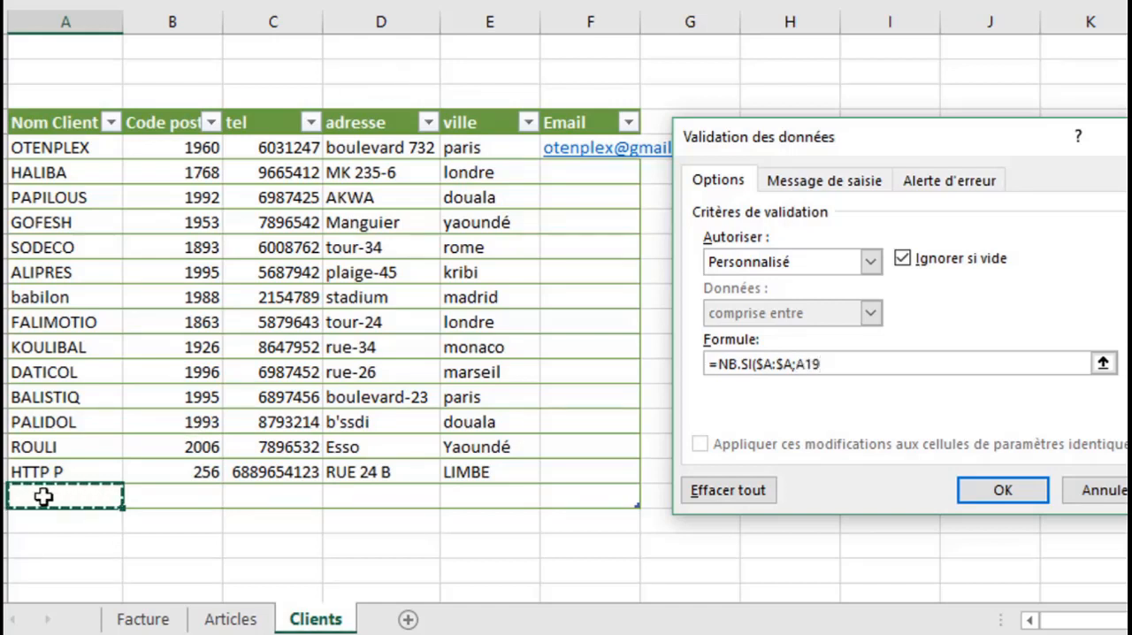
pyautogui.write(')')
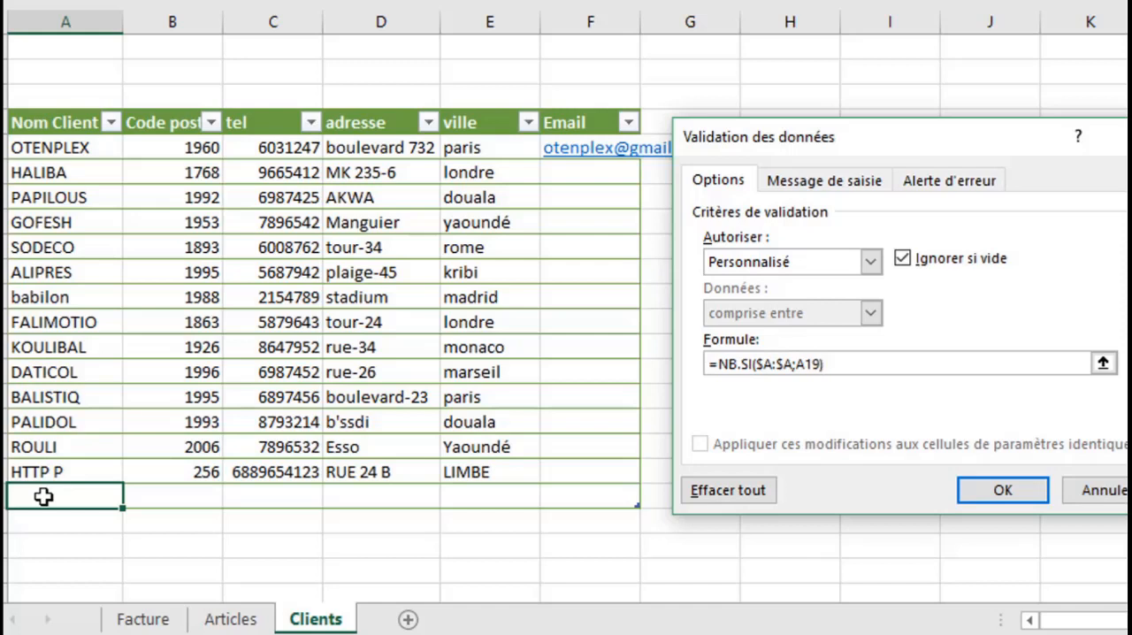
pyautogui.write('=1')
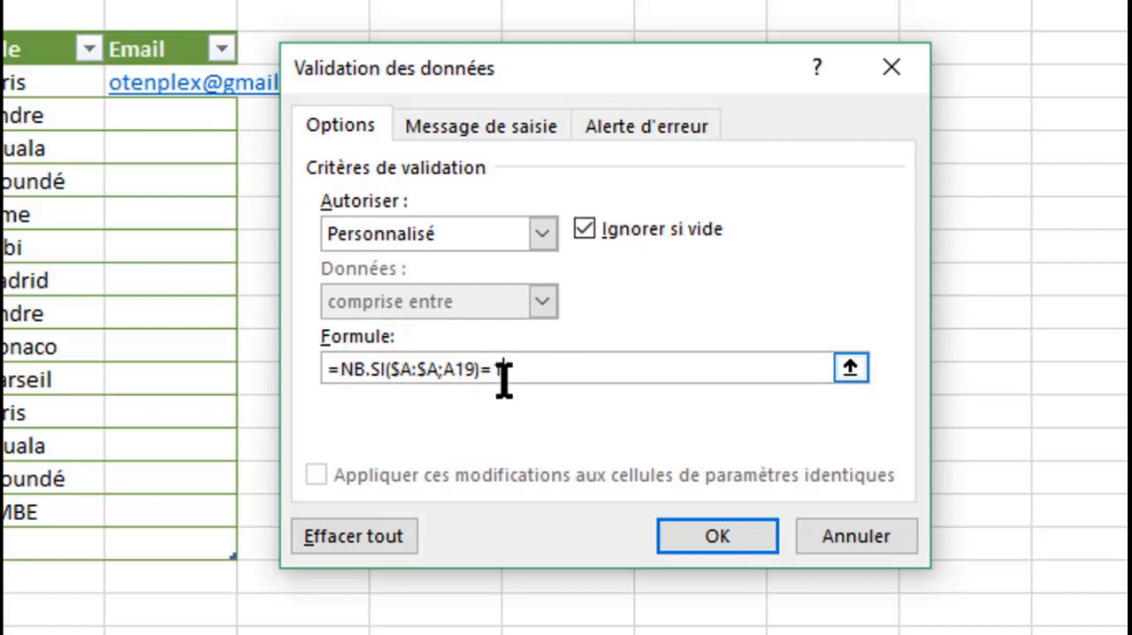
# Set the validation's error alert to the Stop style with the title ERREUR
pyautogui.click(655, 131)
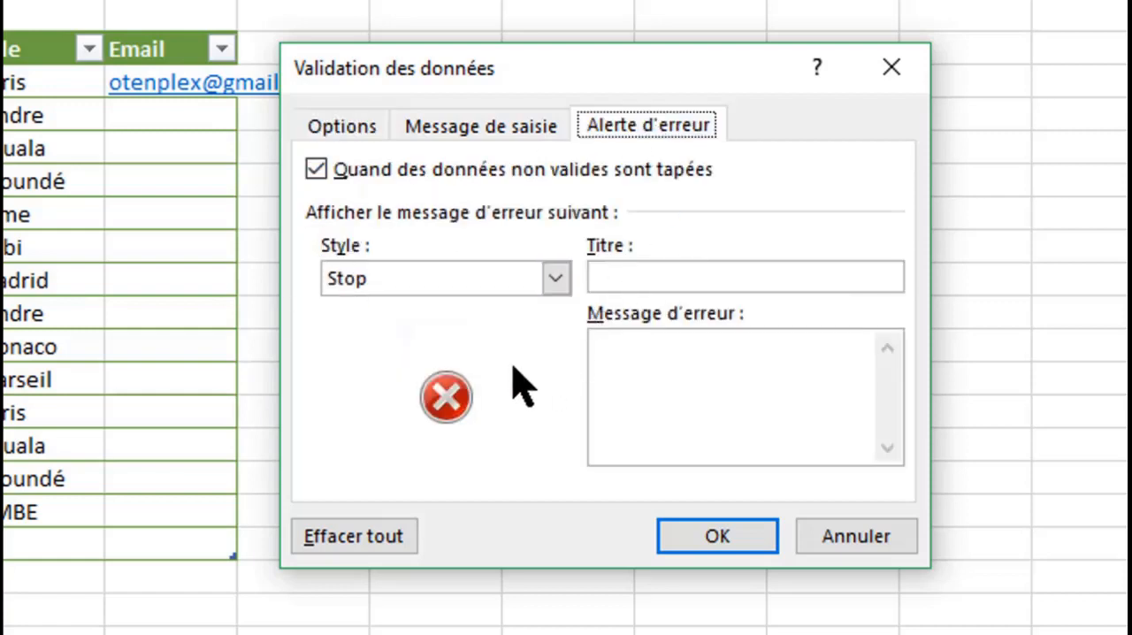
pyautogui.click(556, 281)
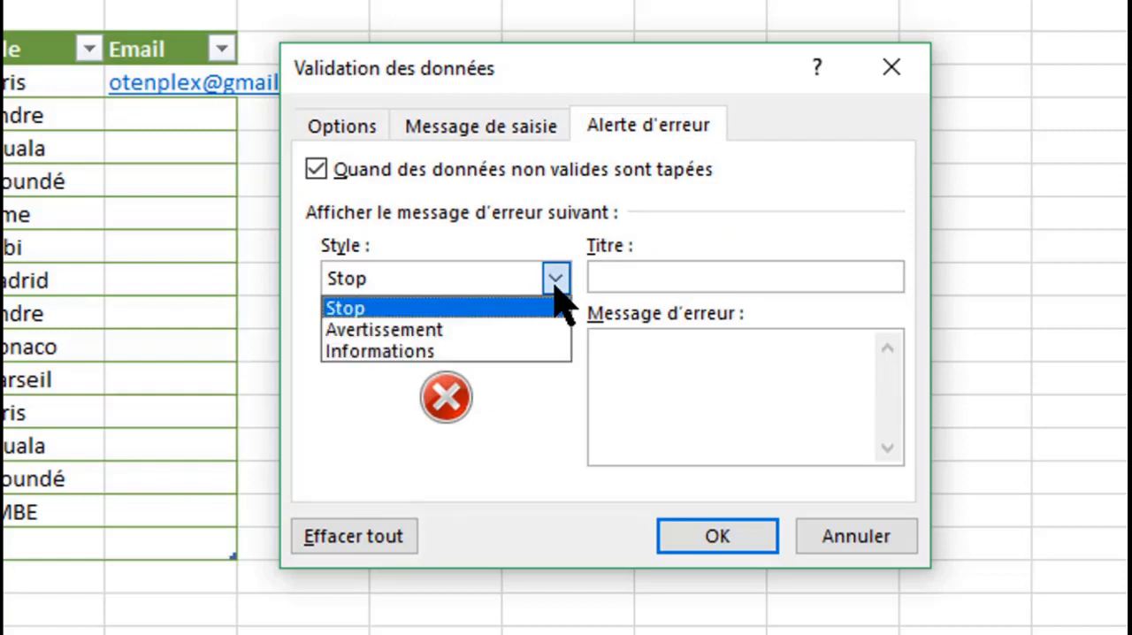
pyautogui.click(488, 309)
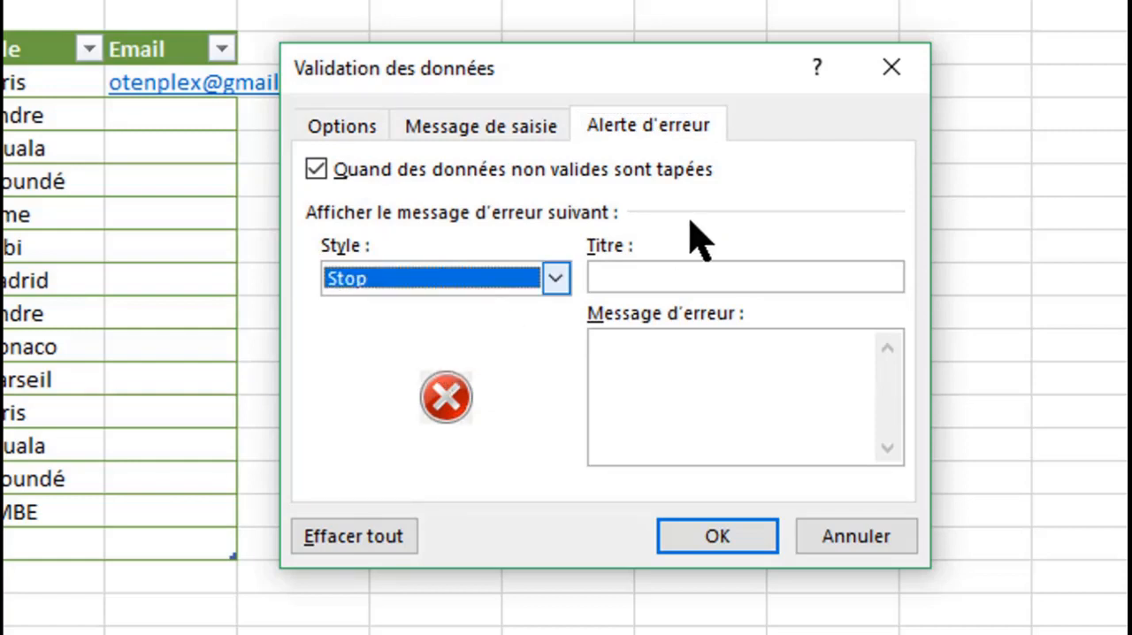
pyautogui.click(624, 276)
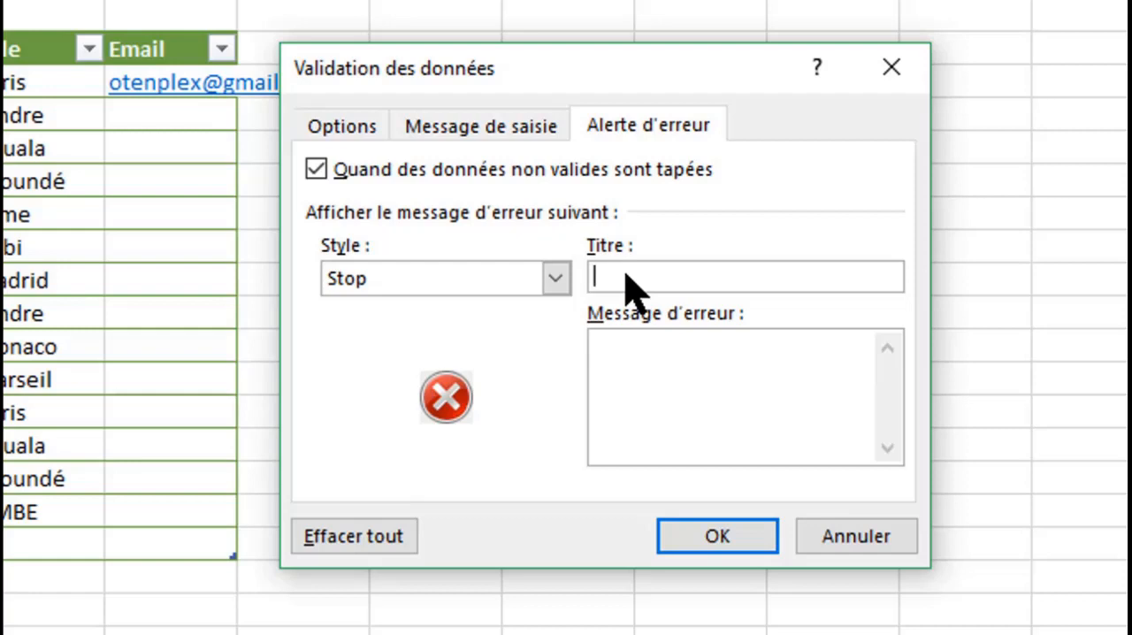
pyautogui.write('ERREUR')
# Set the error message to "Ce client existe déjà dans liste de client" and apply the validation rule
pyautogui.press('Tab')
pyautogui.write('Ce client')
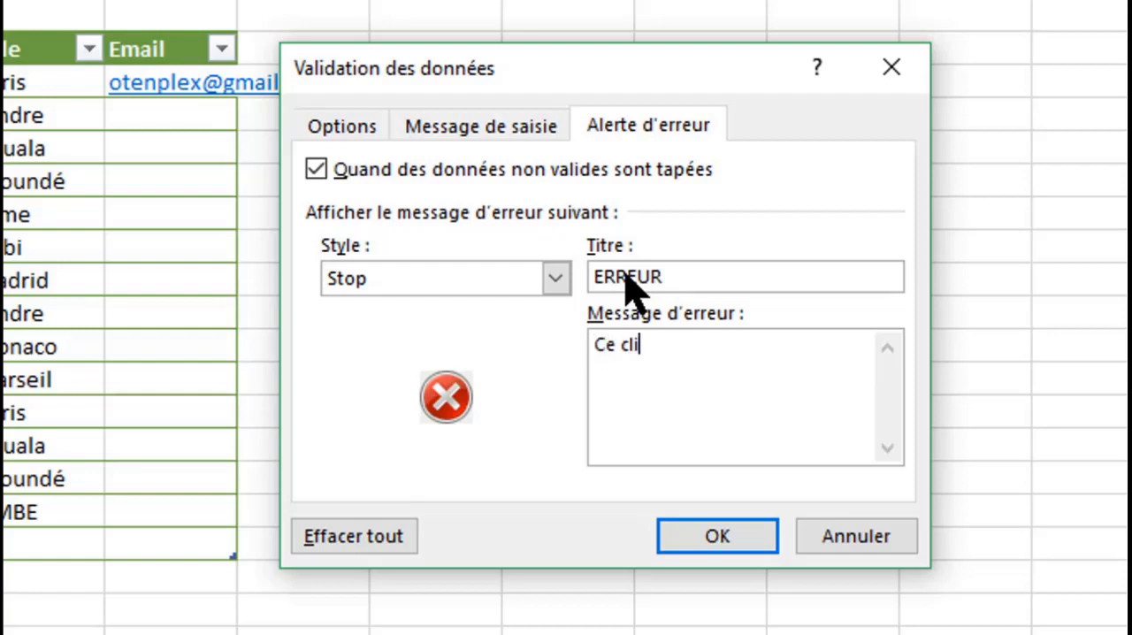
pyautogui.write(' exis')
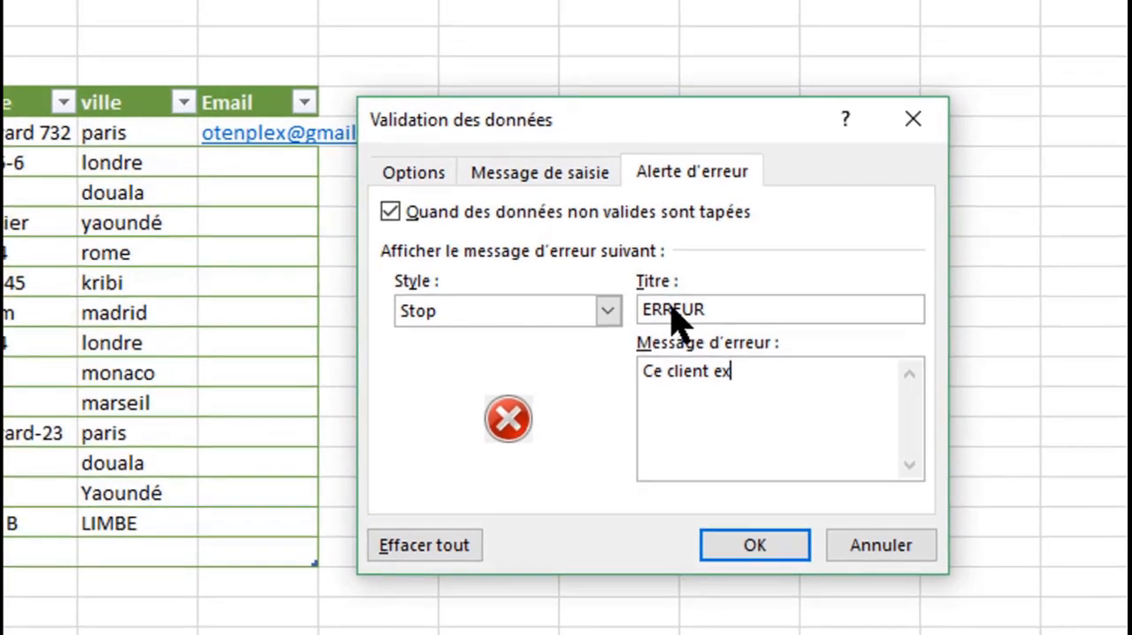
pyautogui.write('te dé')
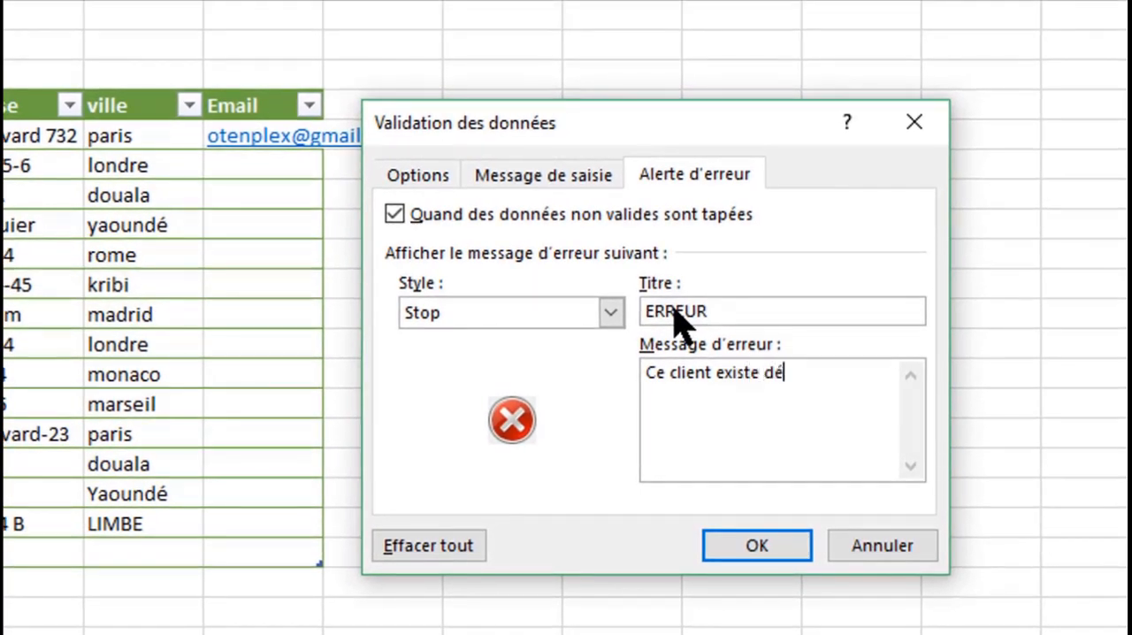
pyautogui.write('jà dans lis')
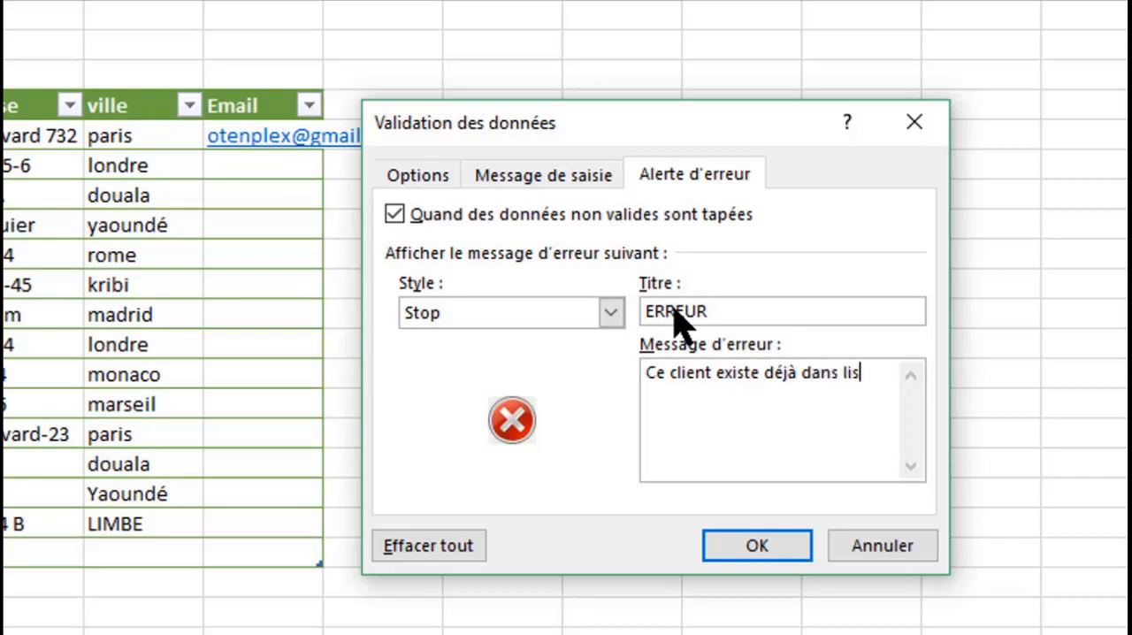
pyautogui.write('te de')
pyautogui.write(' client')
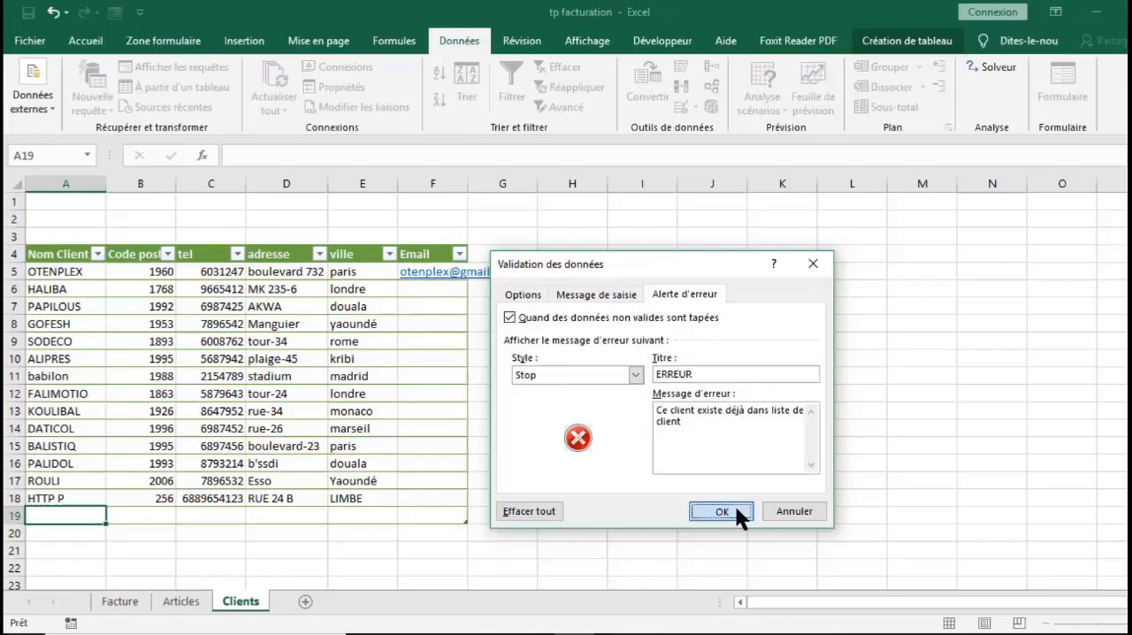
pyautogui.click(792, 541)
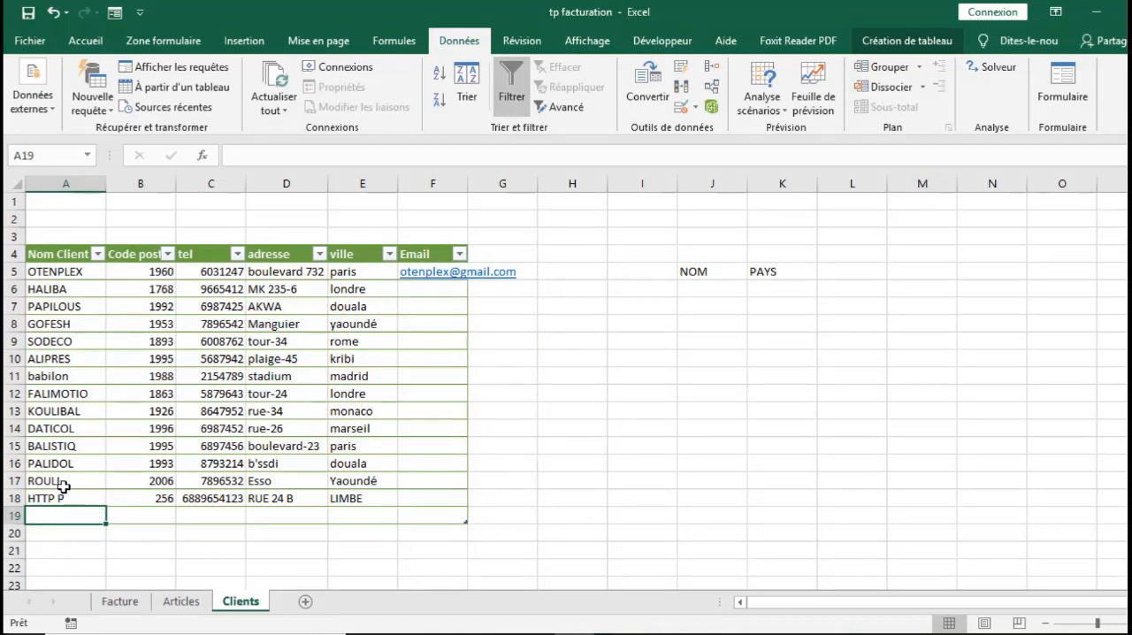
# Test the validation rule by entering the existing client ROULI in A19, and choose to retry the entry
pyautogui.write('ROUL')
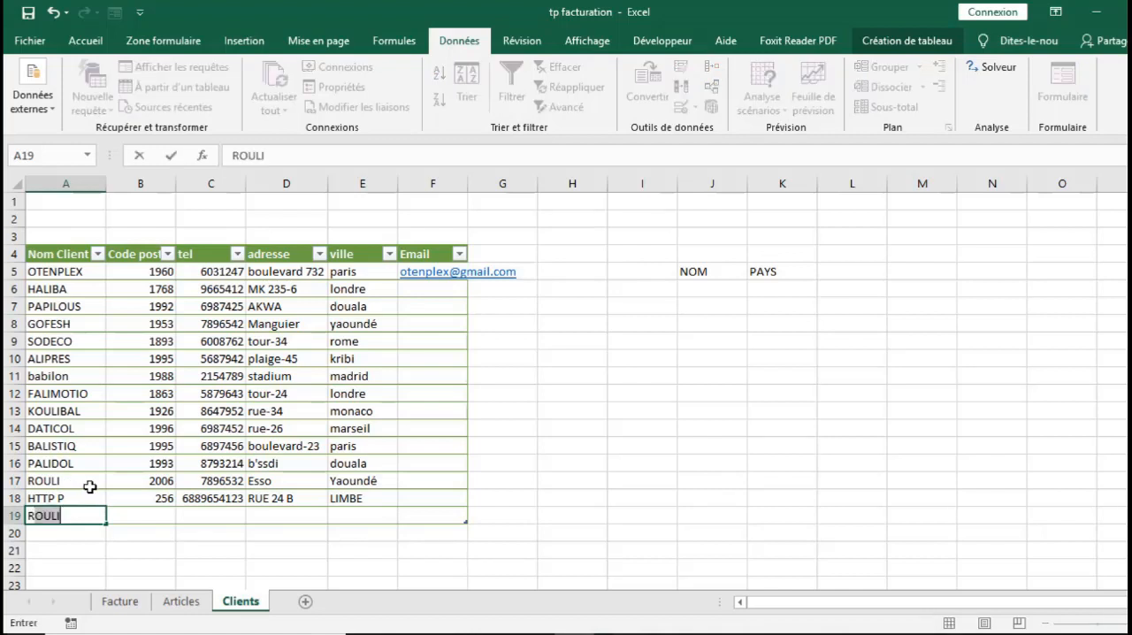
pyautogui.write('I')
pyautogui.press('Return')
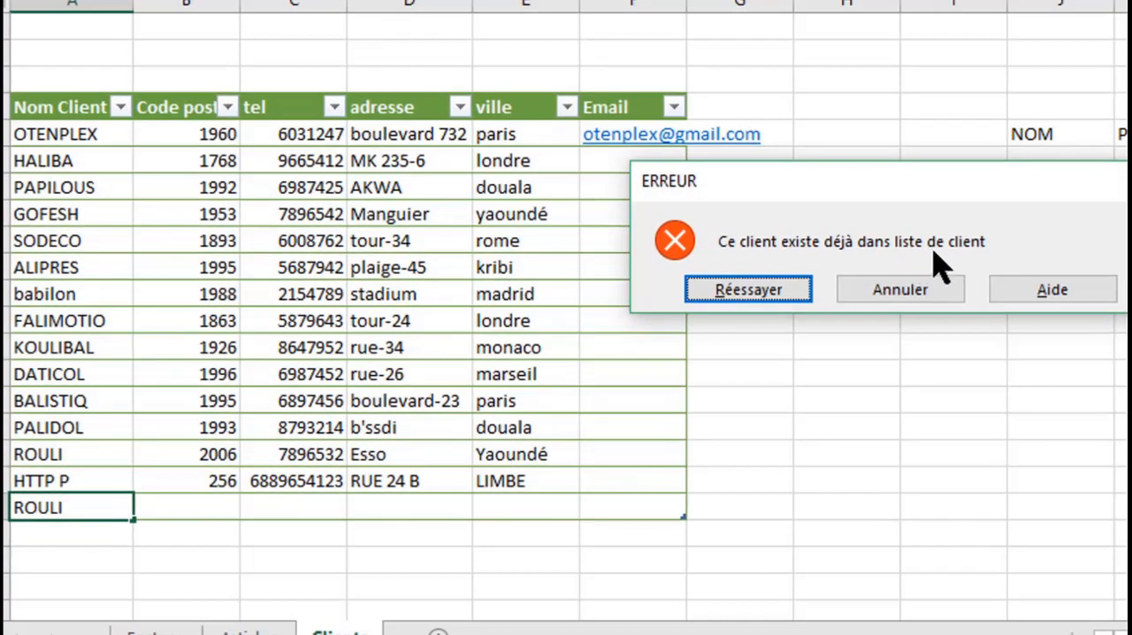
pyautogui.click(761, 297)
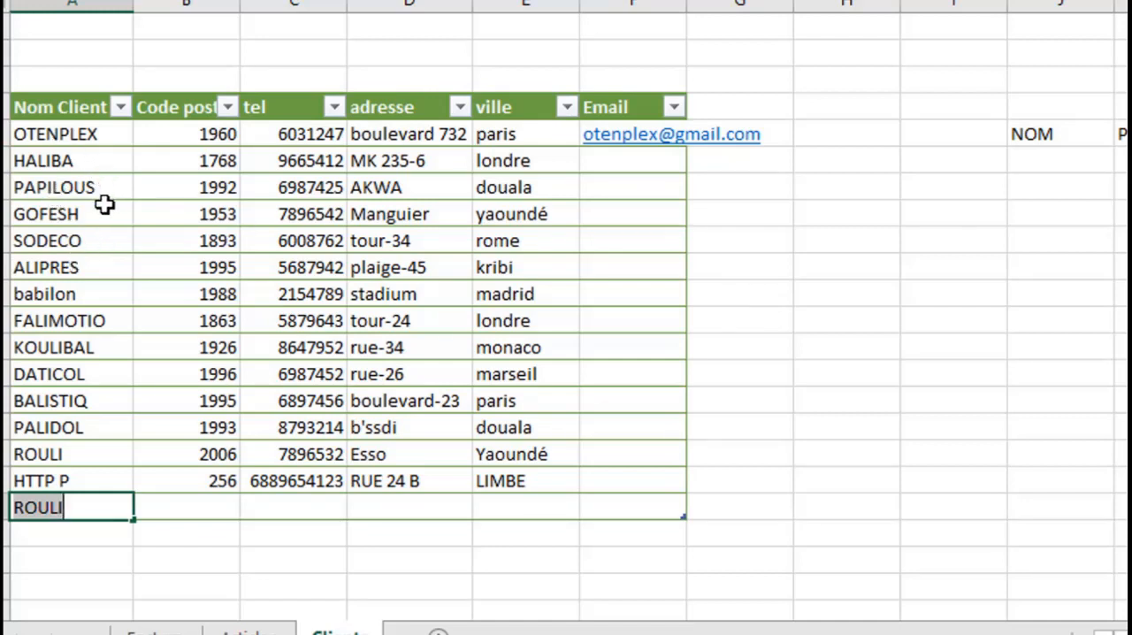
# Try the existing client haliba in A19 as a second duplicate test, and choose to retry the entry
pyautogui.write('h')
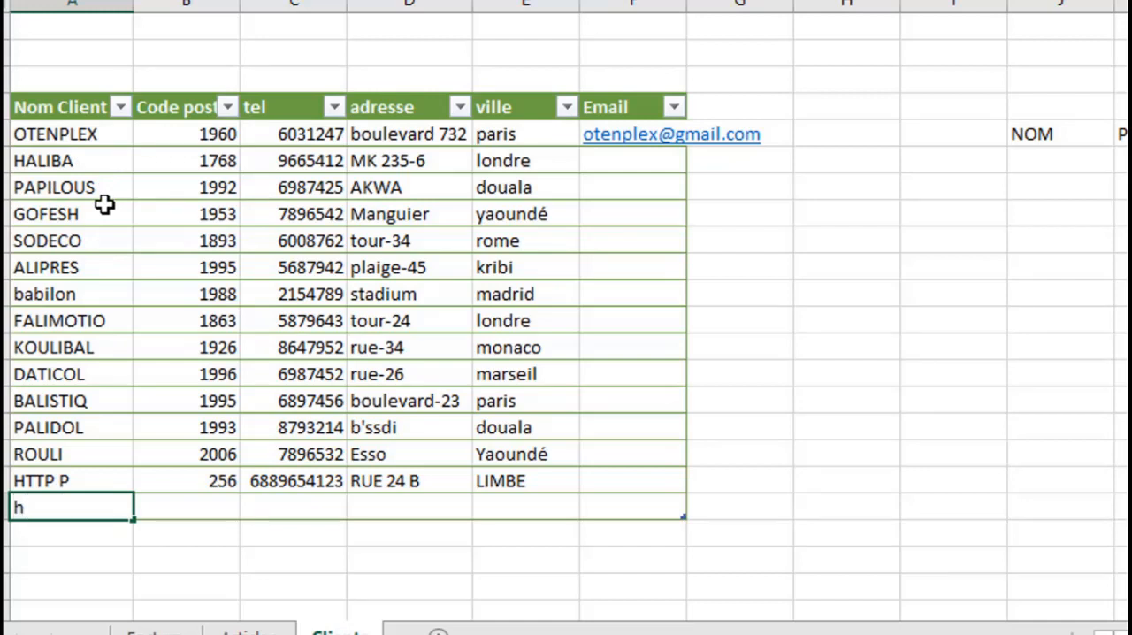
pyautogui.write('ali')
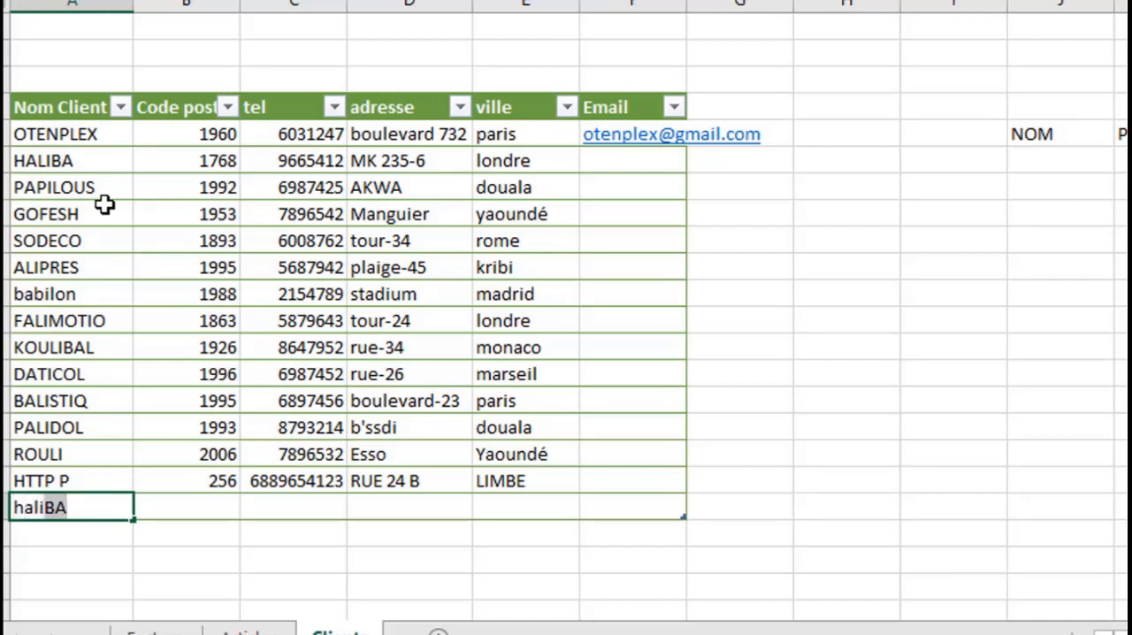
pyautogui.write('ba')
pyautogui.press('Return')
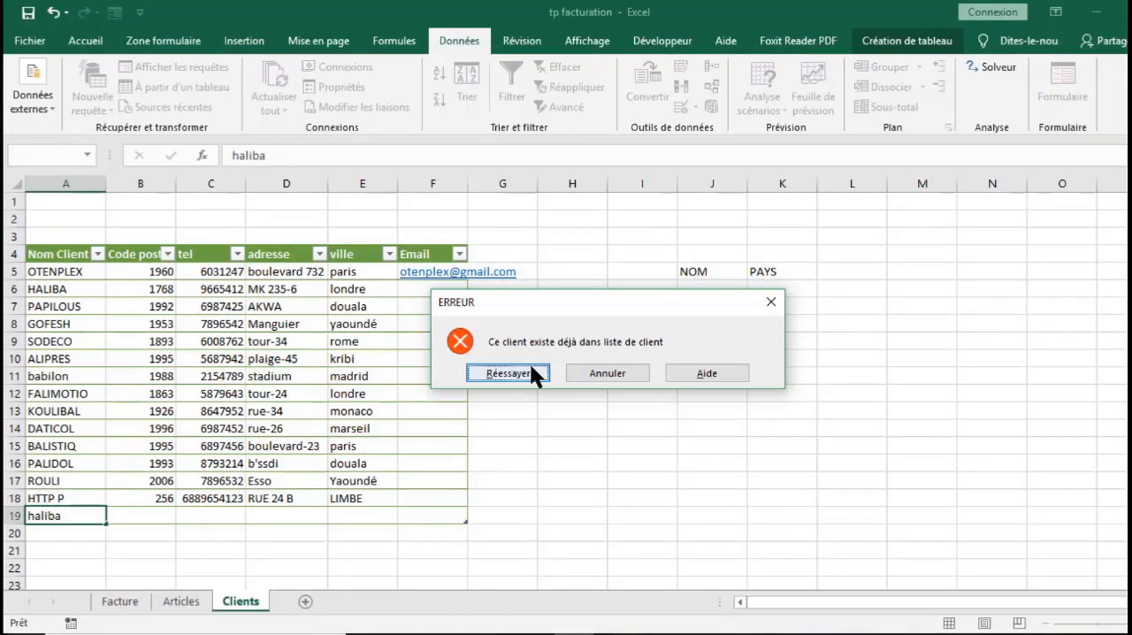
pyautogui.click(748, 289)
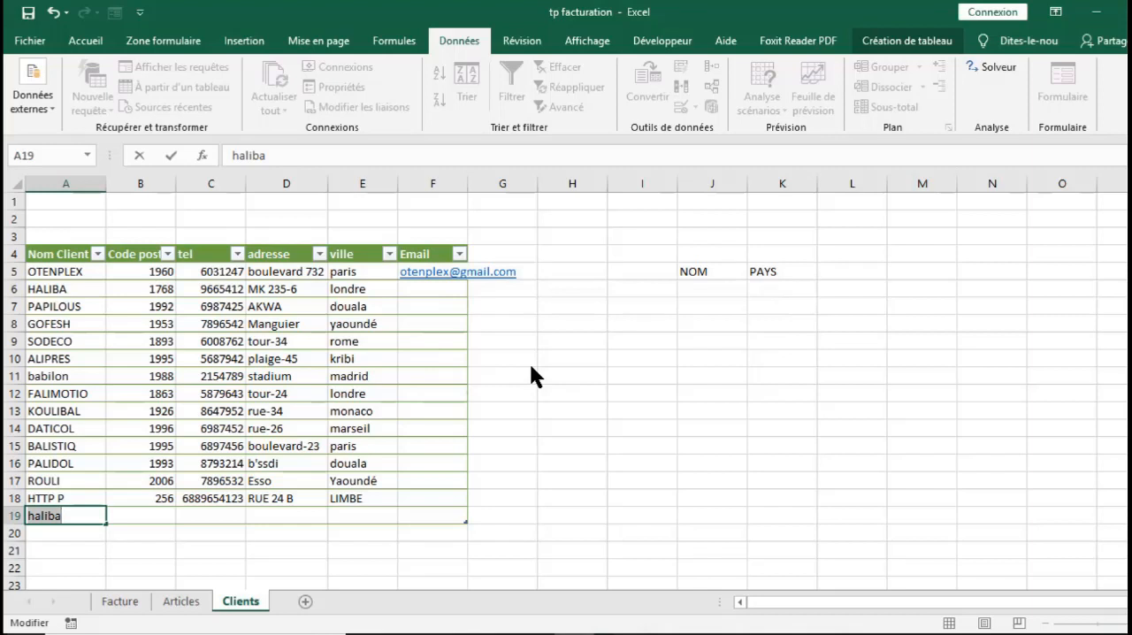
# Enter polipam as the new client name in A19
pyautogui.write('p')
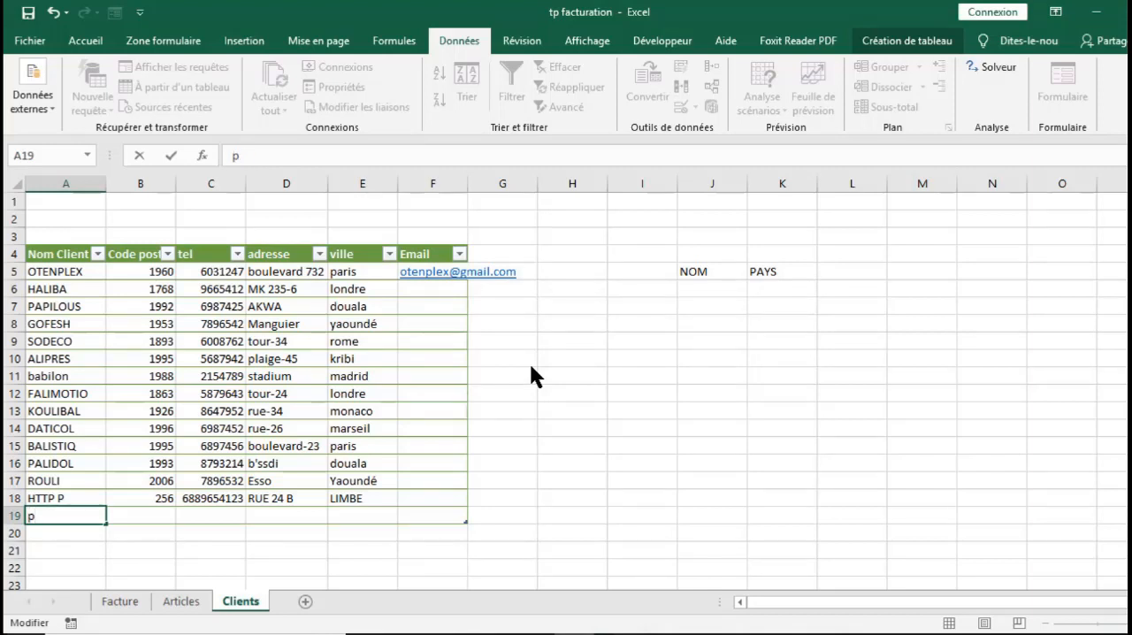
pyautogui.write('olipam')
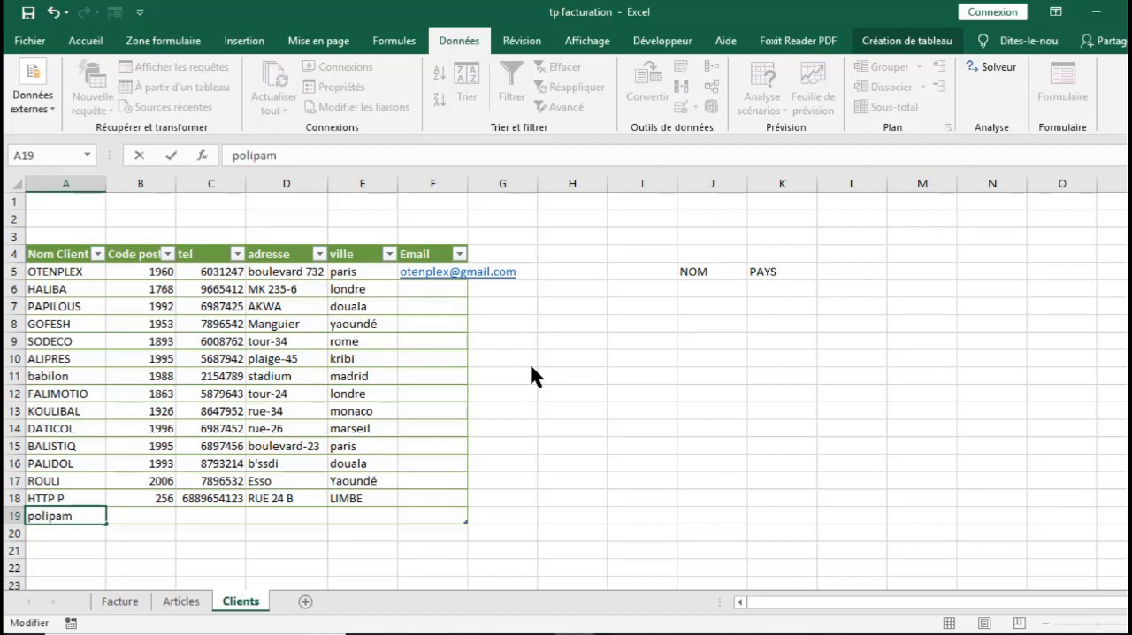
pyautogui.press('Return')
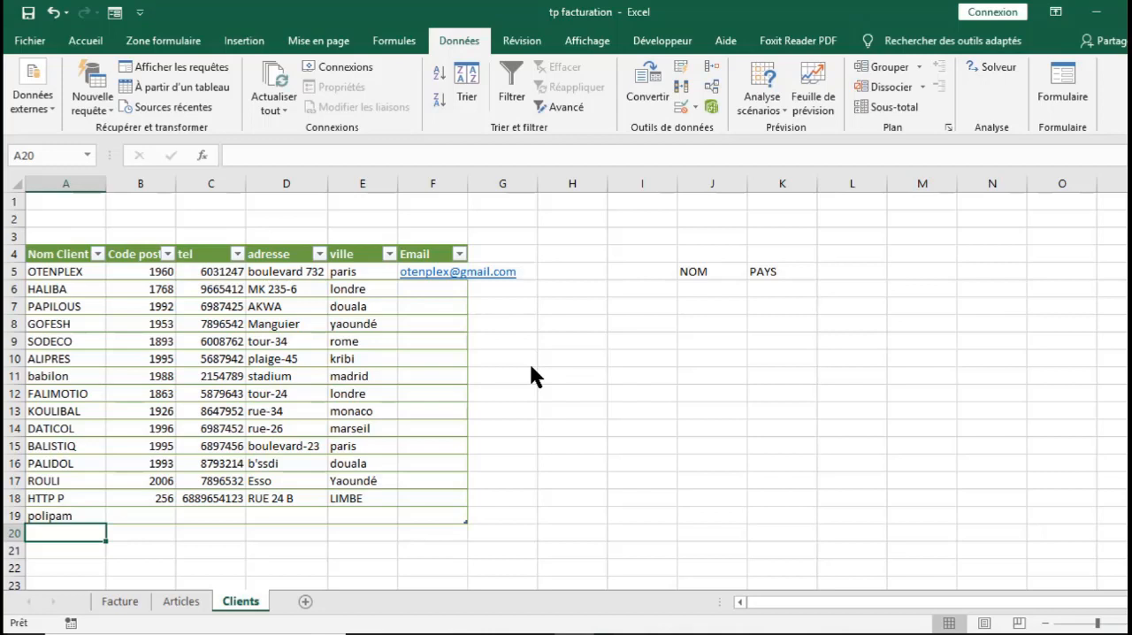
# Copy cell A19 and paste only its validation onto the whole of column A
pyautogui.click(77, 518)
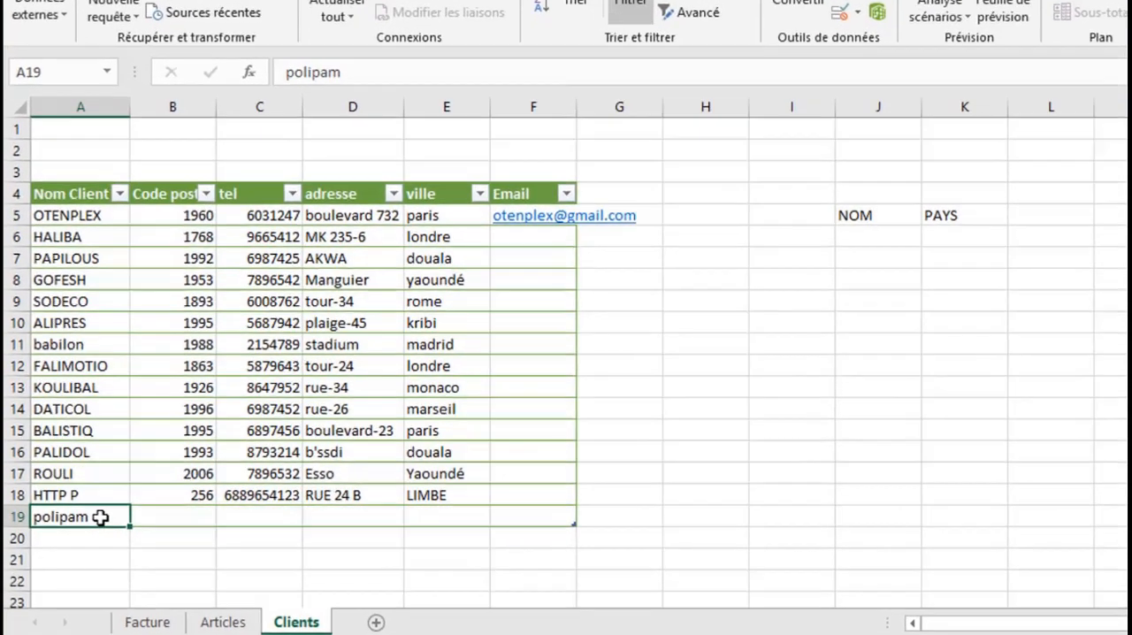
pyautogui.hotkey('ctrl', 'c')
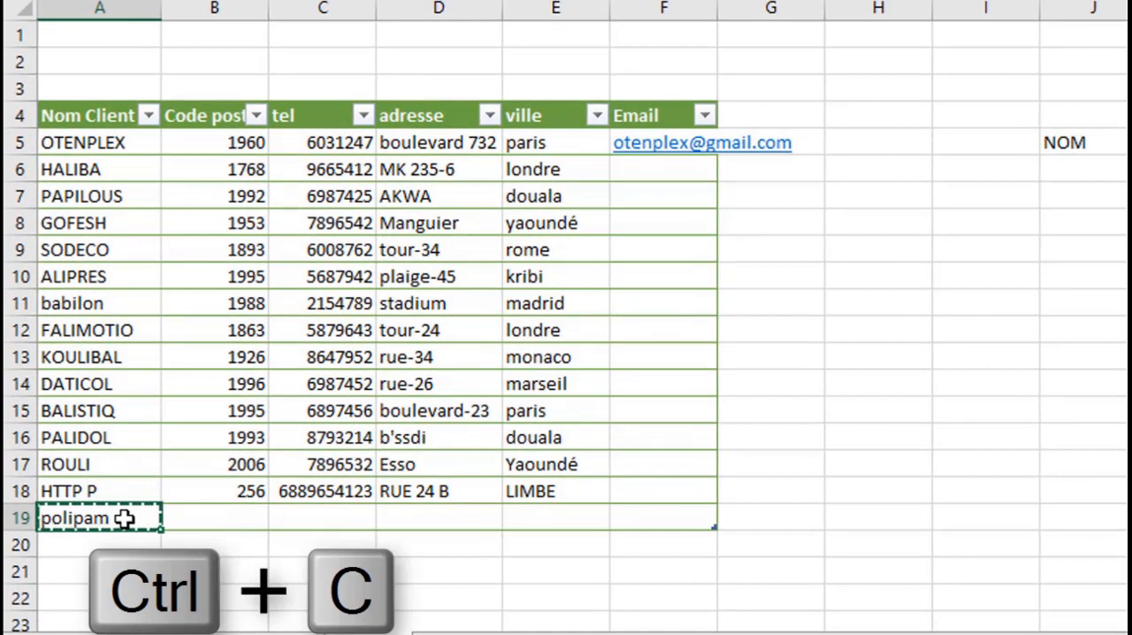
pyautogui.click(100, 7)
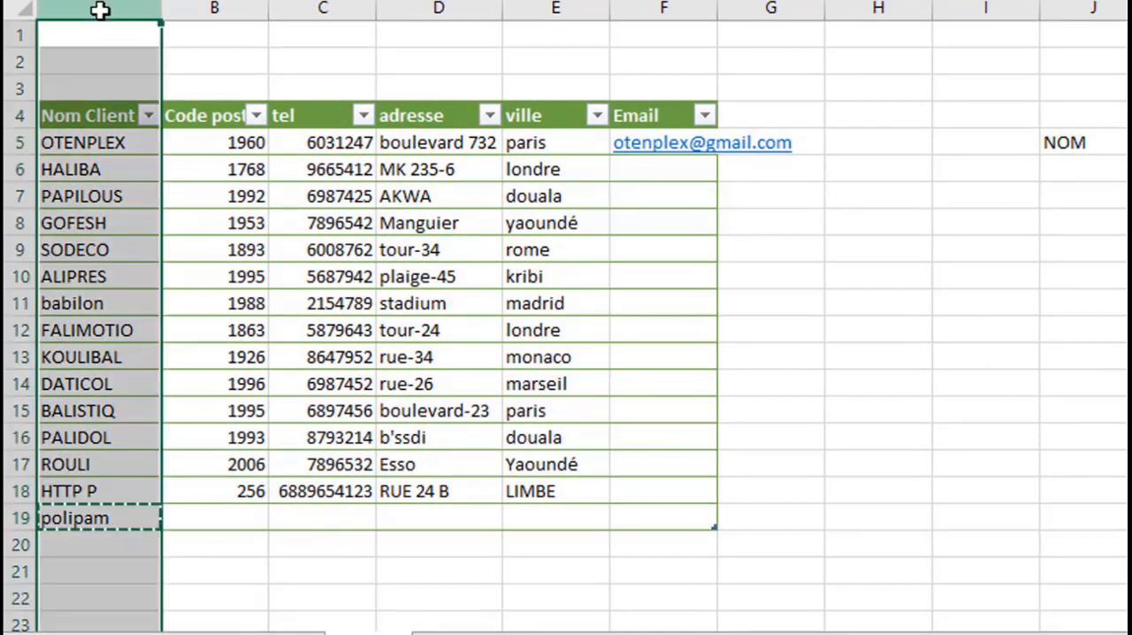
pyautogui.rightClick(75, 192)
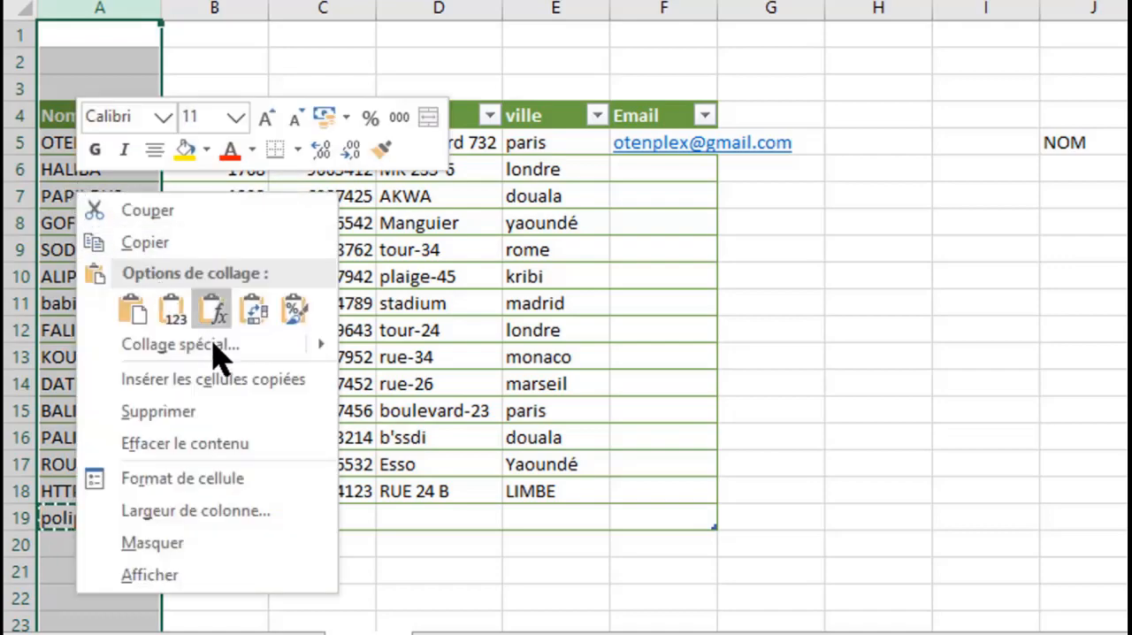
pyautogui.click(180, 344)
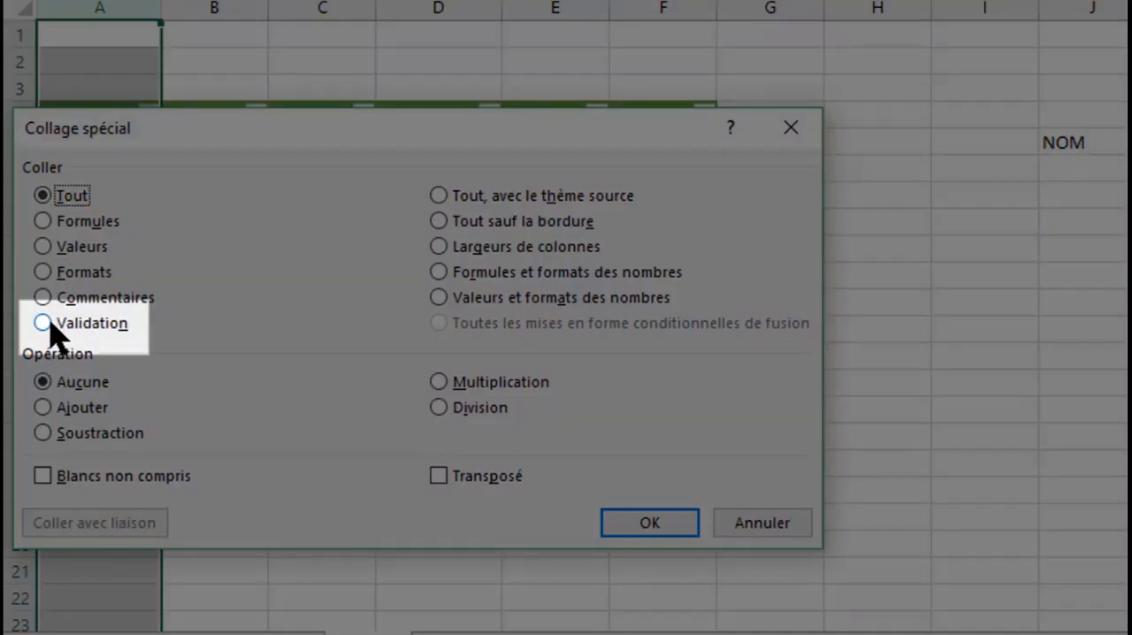
pyautogui.click(46, 324)
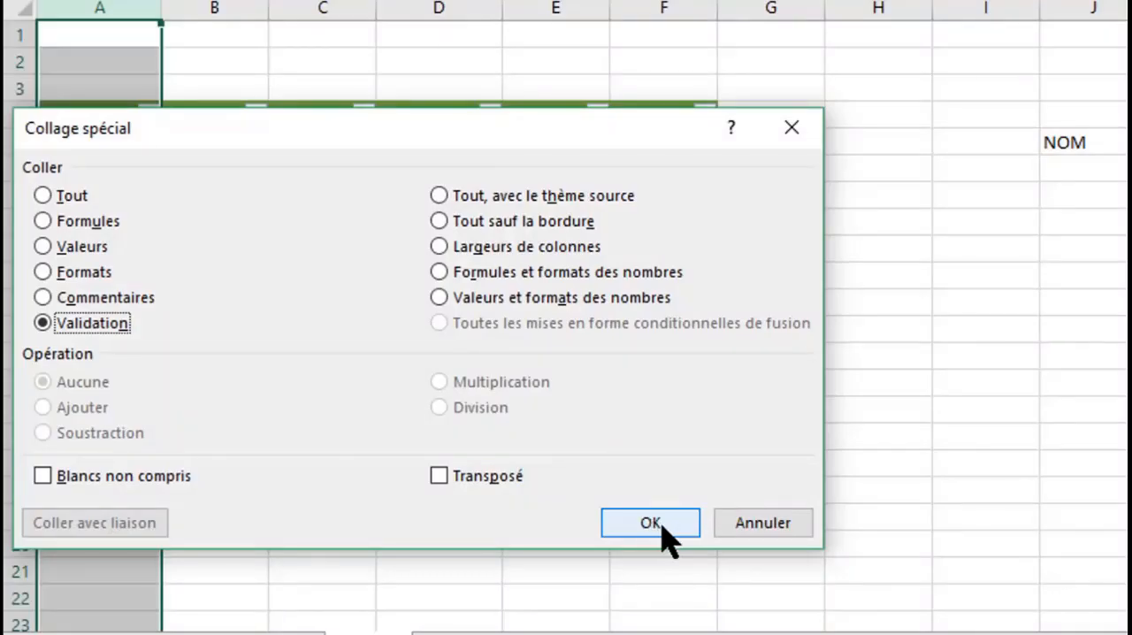
pyautogui.click(659, 525)
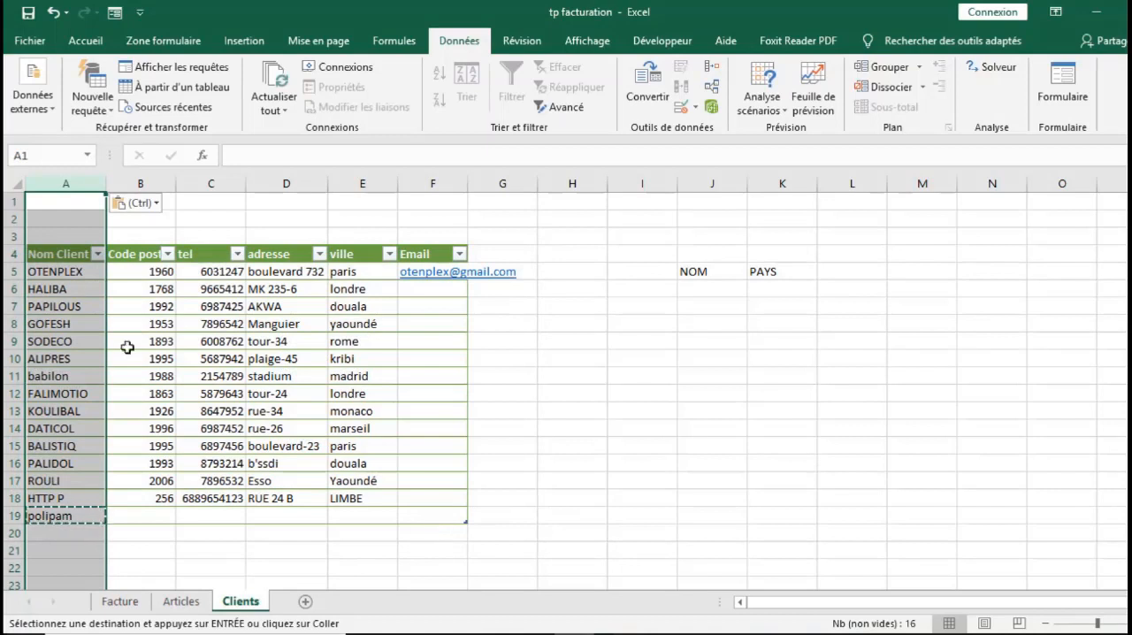
# Test the duplicate rule by entering the existing client babilon in A10, choose to retry, and undo the entry
pyautogui.click(62, 360)
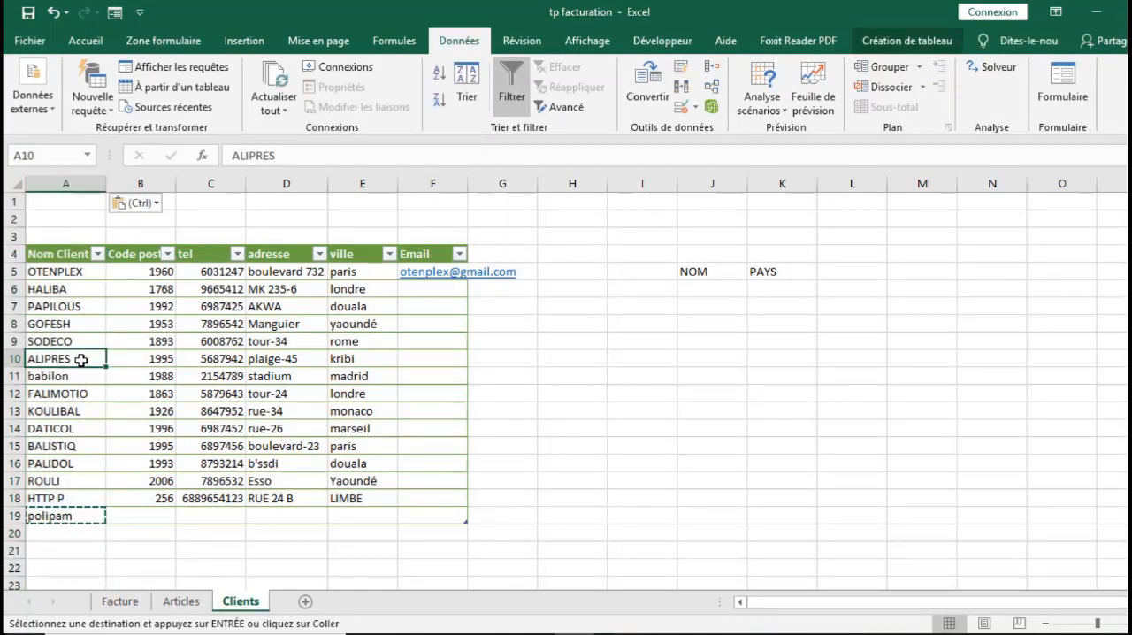
pyautogui.write('b')
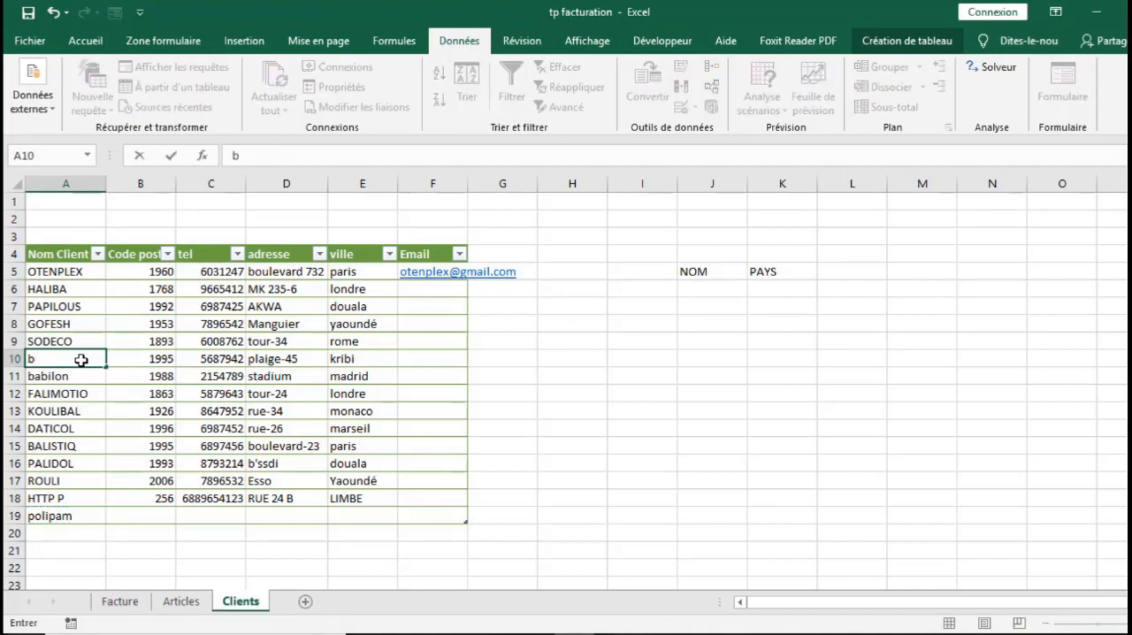
pyautogui.write('ab')
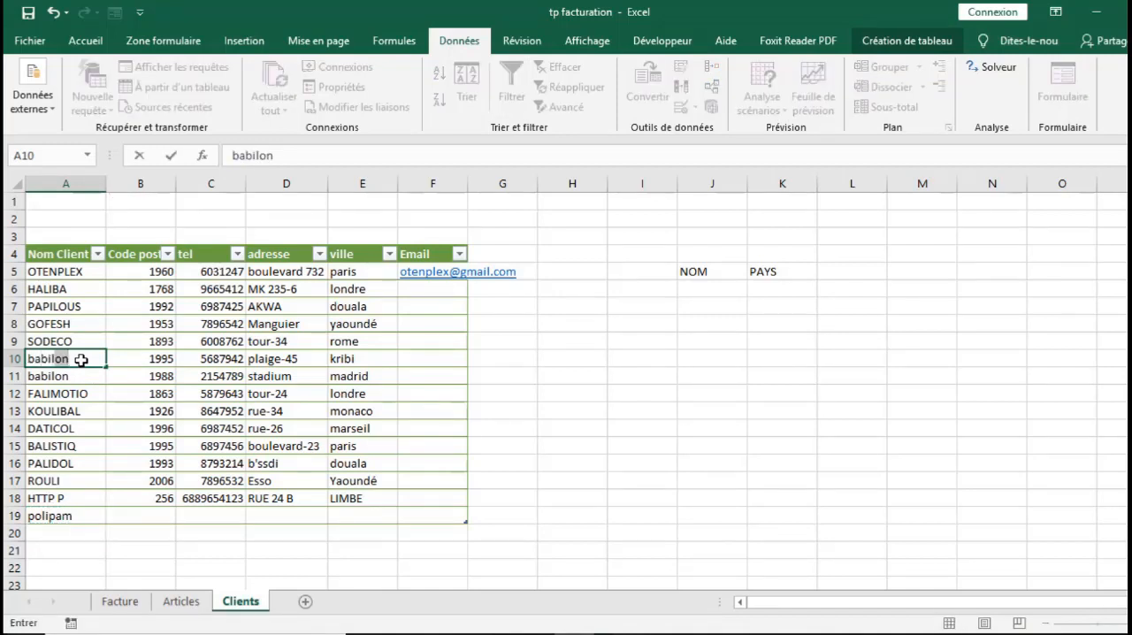
pyautogui.write('ilon')
pyautogui.press('Return')
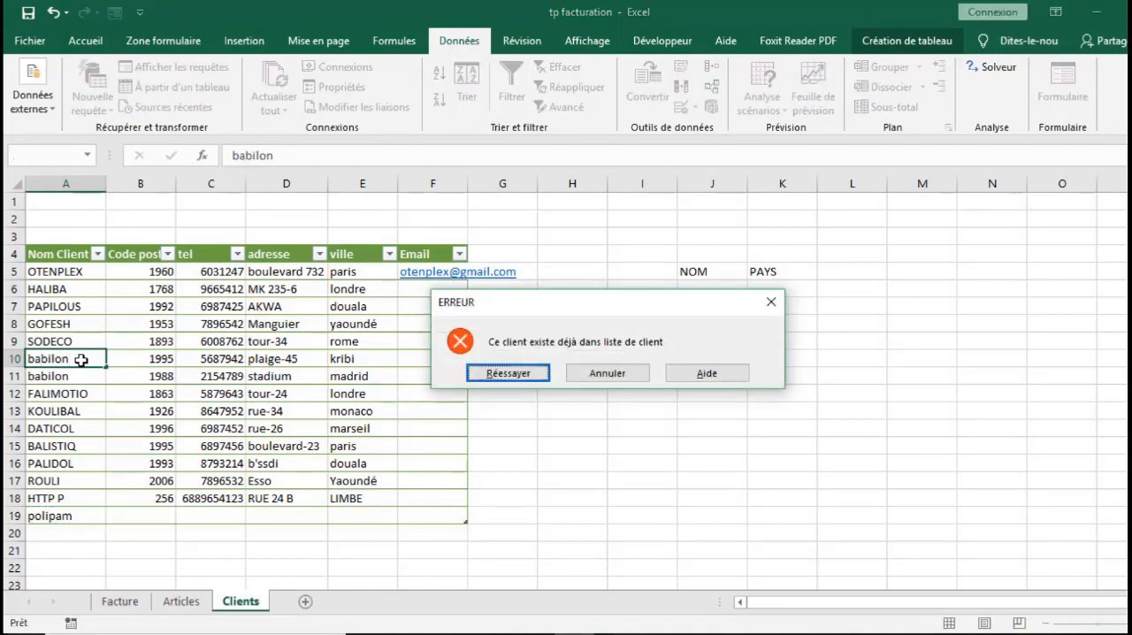
pyautogui.click(535, 375)
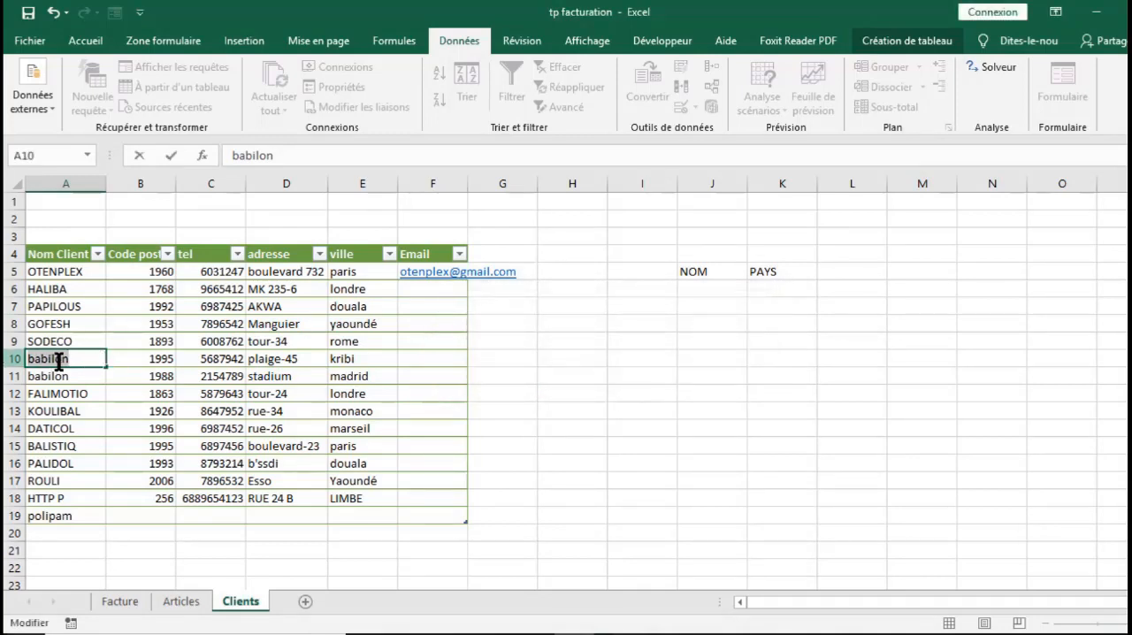
pyautogui.click(53, 12)
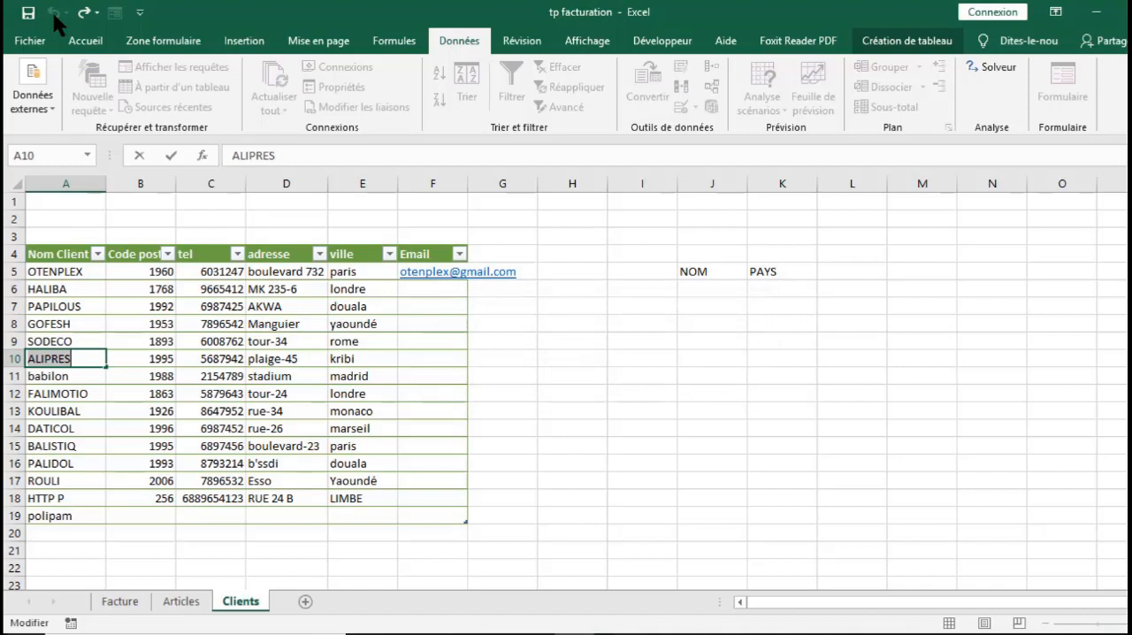
pyautogui.click(652, 436)
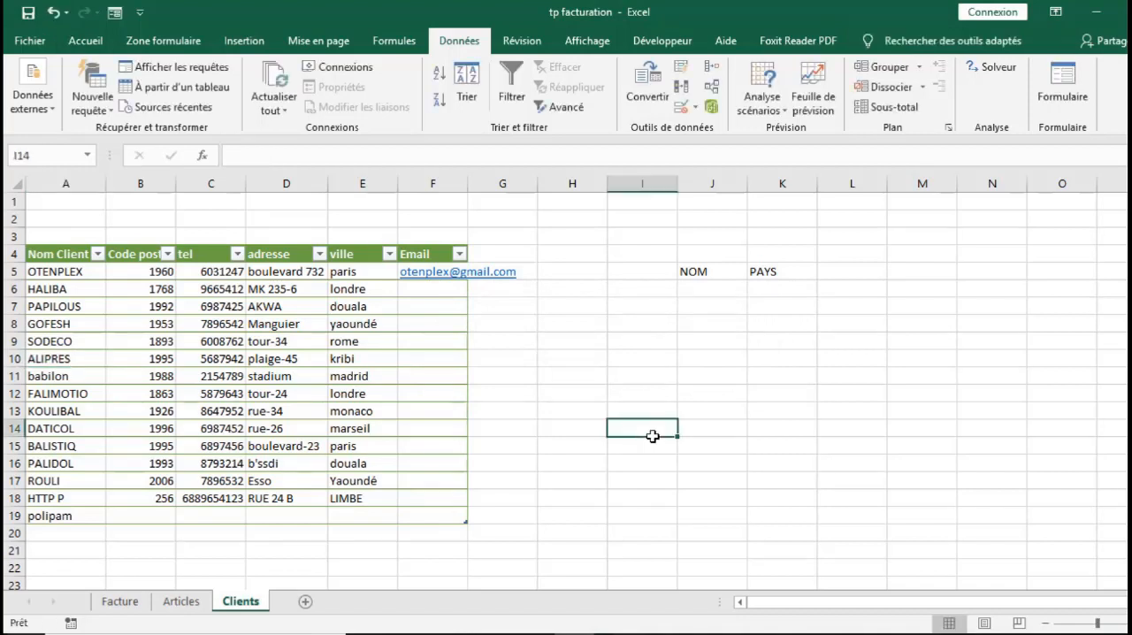
# Open the data validation settings of client name cell A5 and set the input message title to CLIENT
pyautogui.click(57, 269)
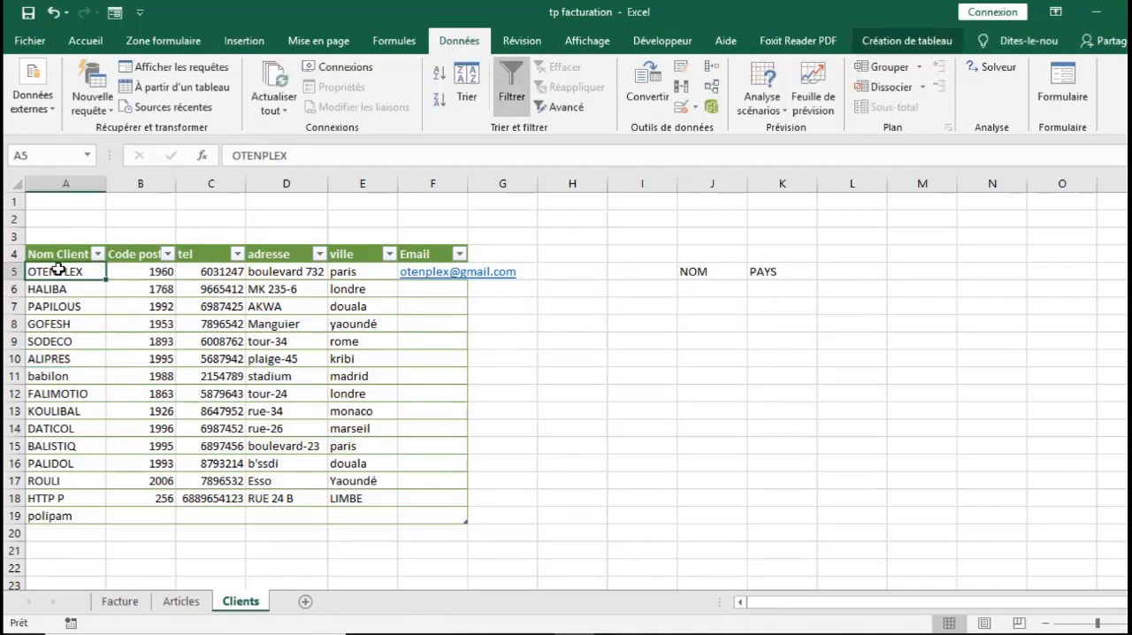
pyautogui.click(67, 340)
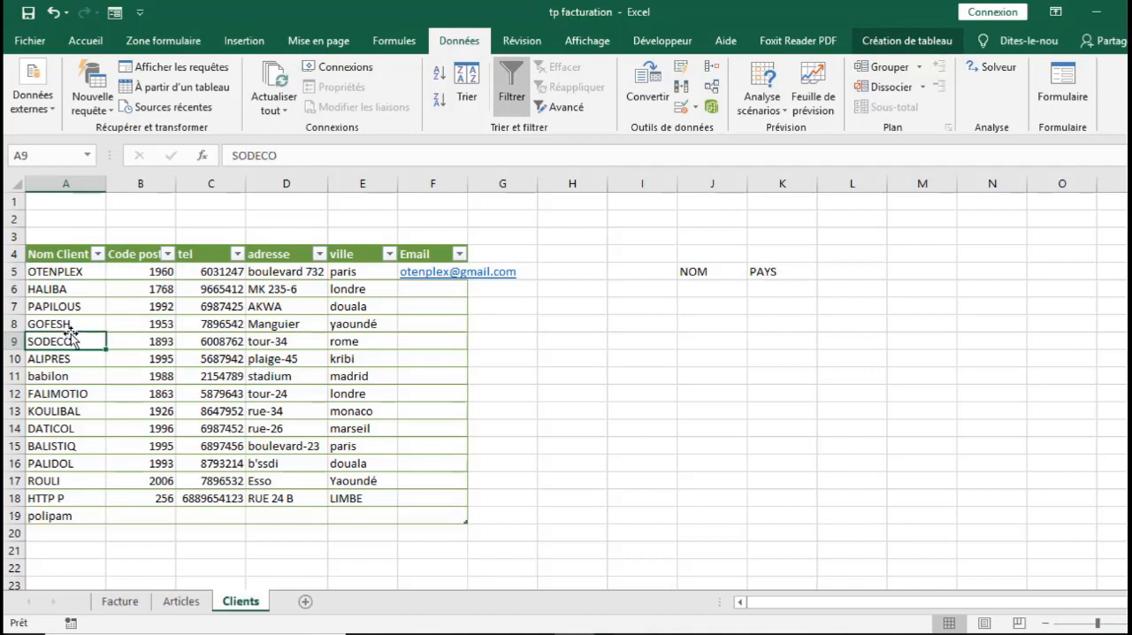
pyautogui.click(64, 380)
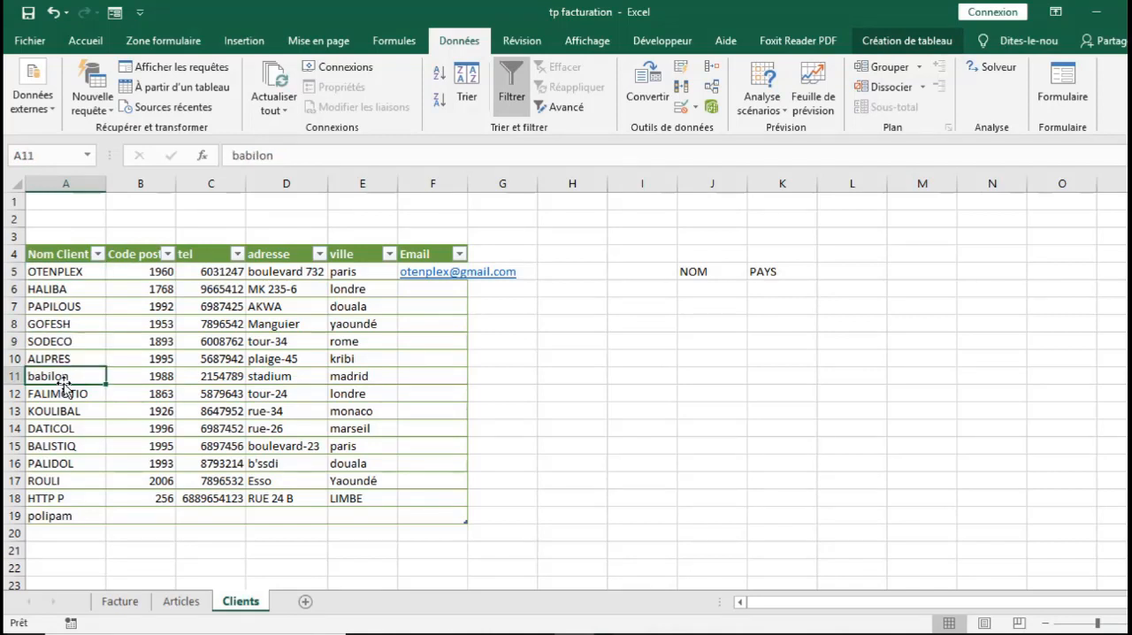
pyautogui.click(69, 272)
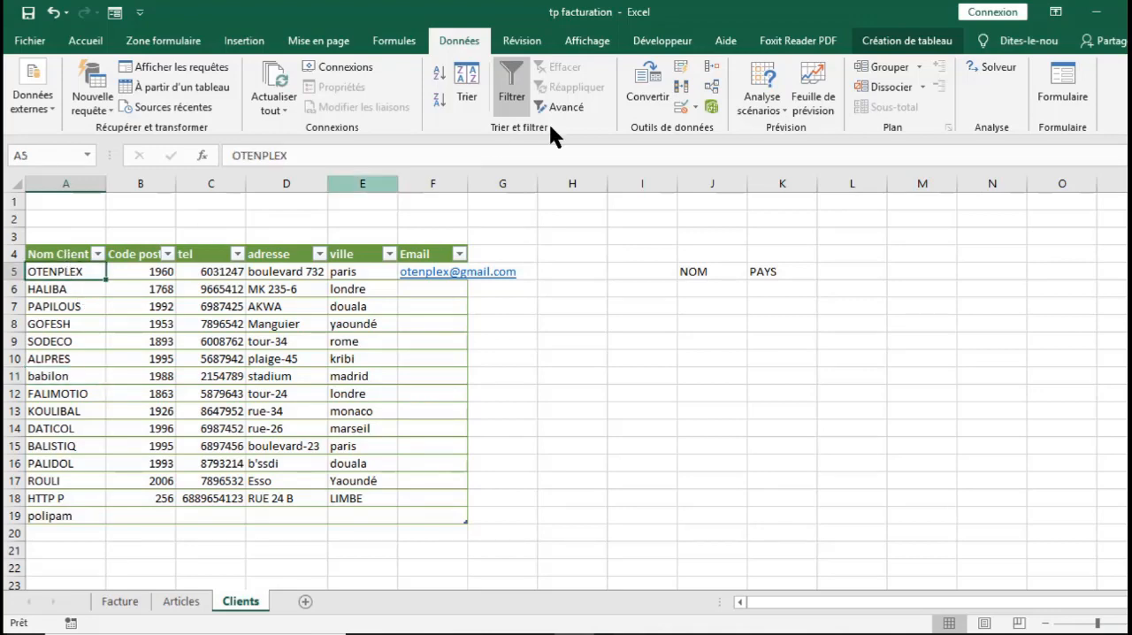
pyautogui.click(686, 106)
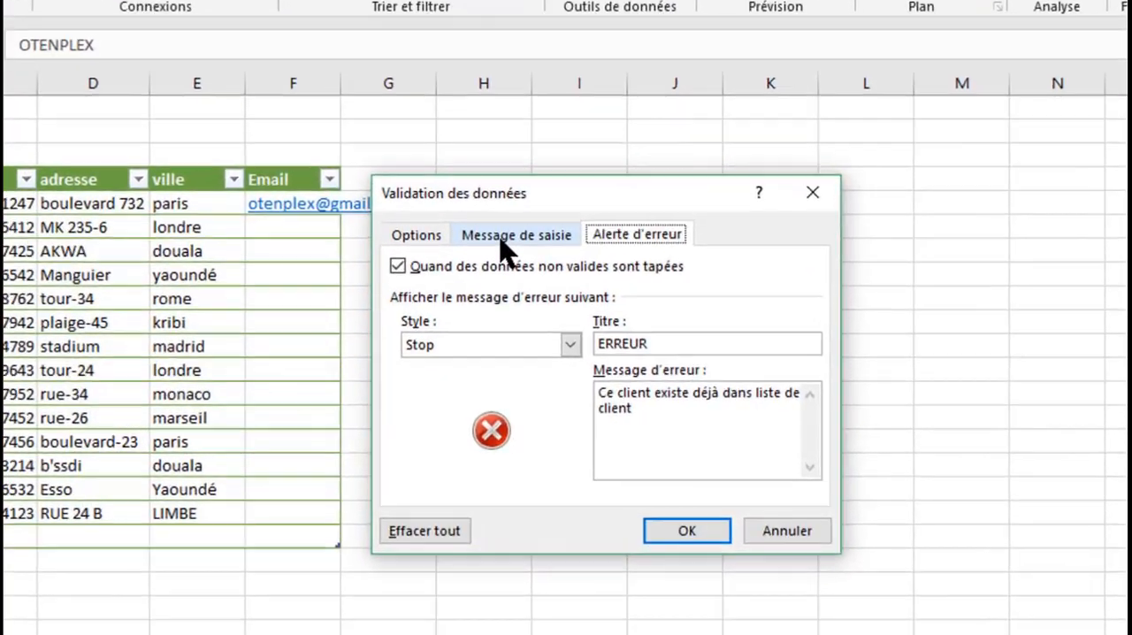
pyautogui.click(577, 288)
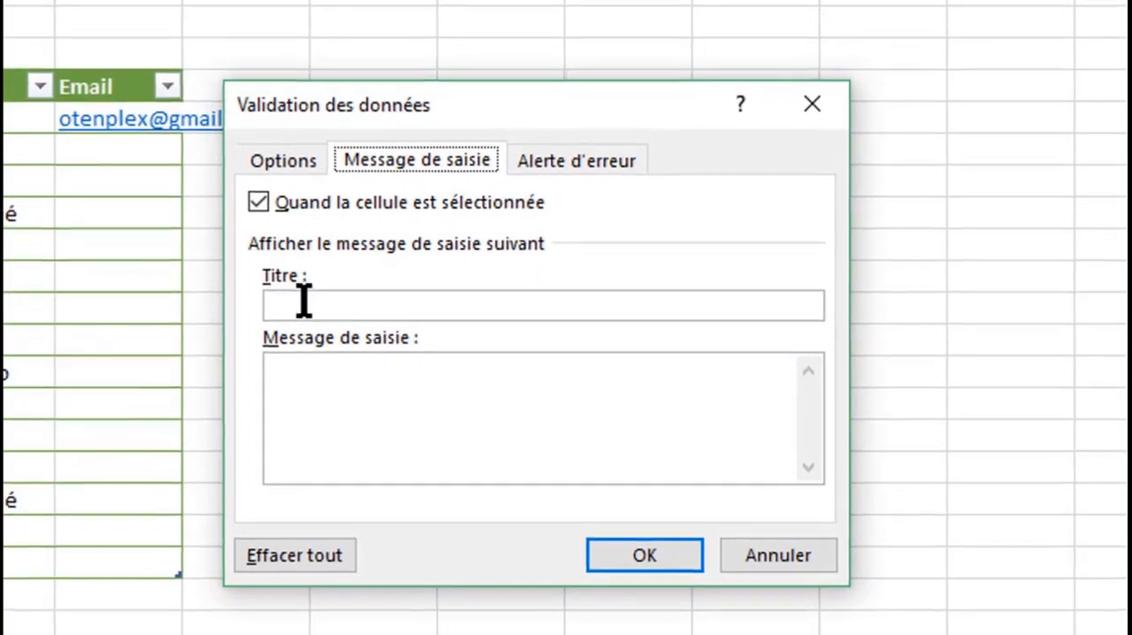
pyautogui.click(324, 310)
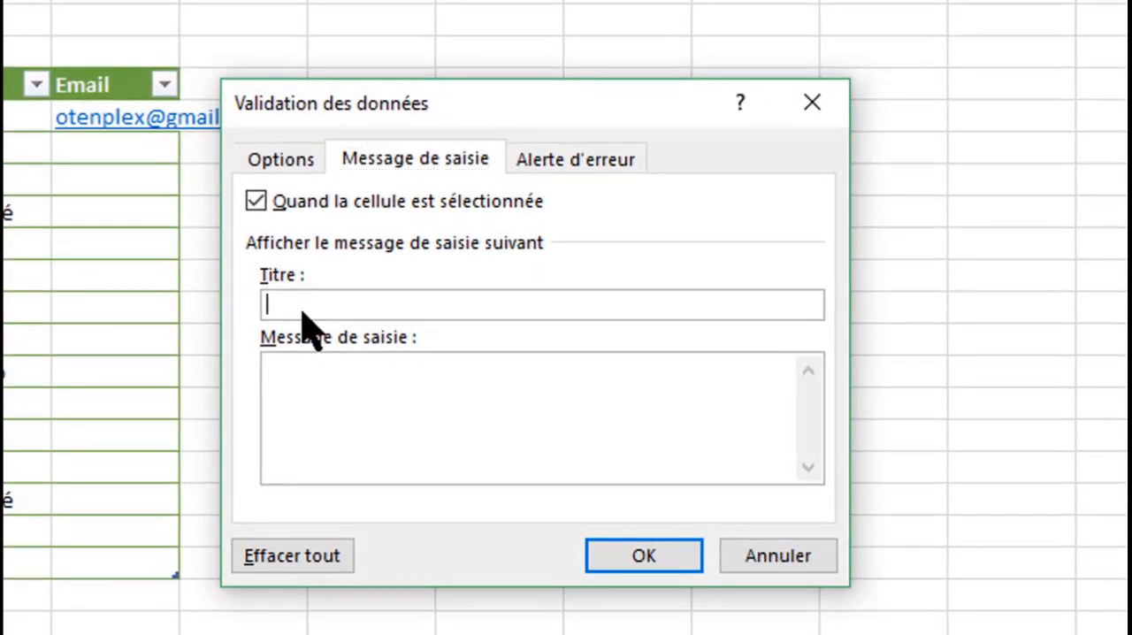
pyautogui.write('CM')
pyautogui.press('BackSpace')
pyautogui.write('LIENT')
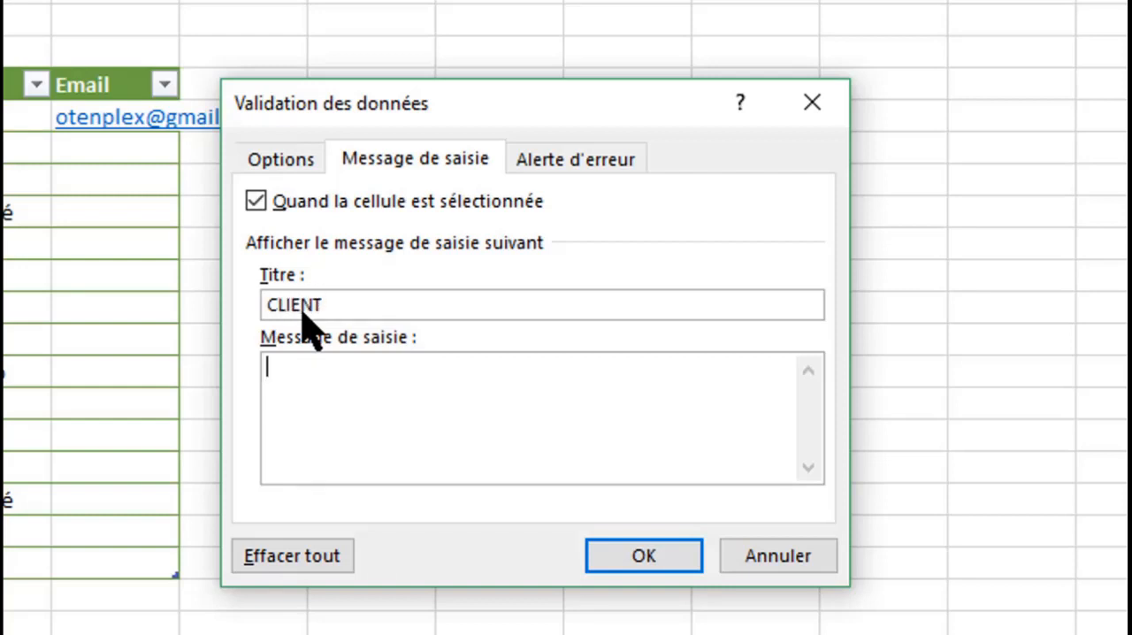
pyautogui.write('Veillez sa')
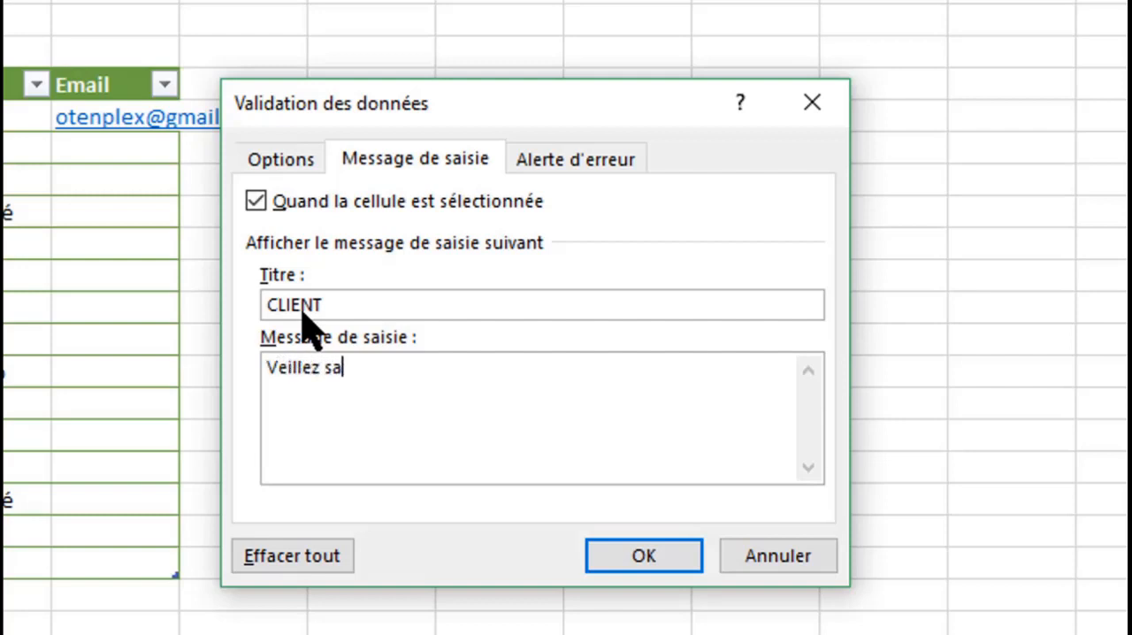
pyautogui.write('isir le no')
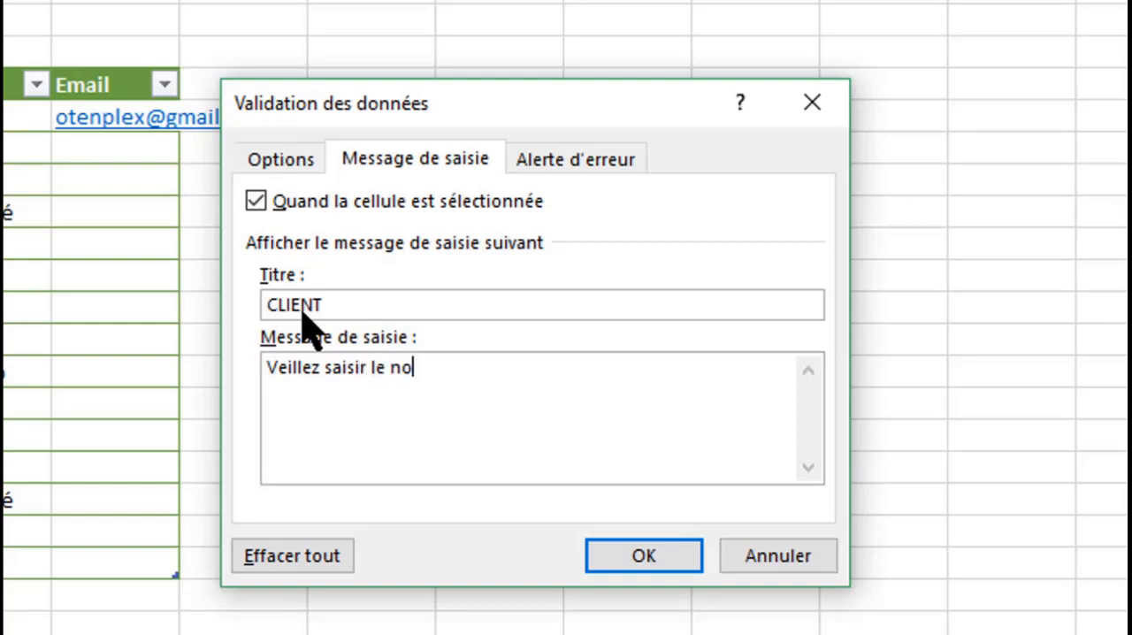
pyautogui.write('m du client')
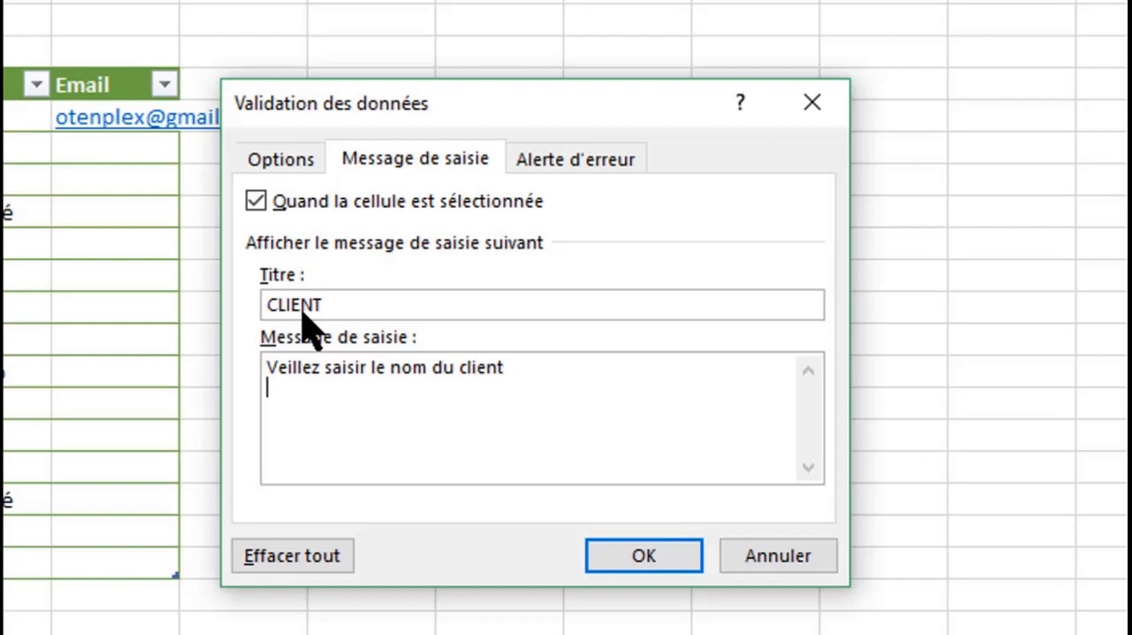
# Enter "Veillez saisir le nom du client" as the input message text and apply the validation settings
pyautogui.press('Return')
pyautogui.press('BackSpace')
pyautogui.click(644, 557)
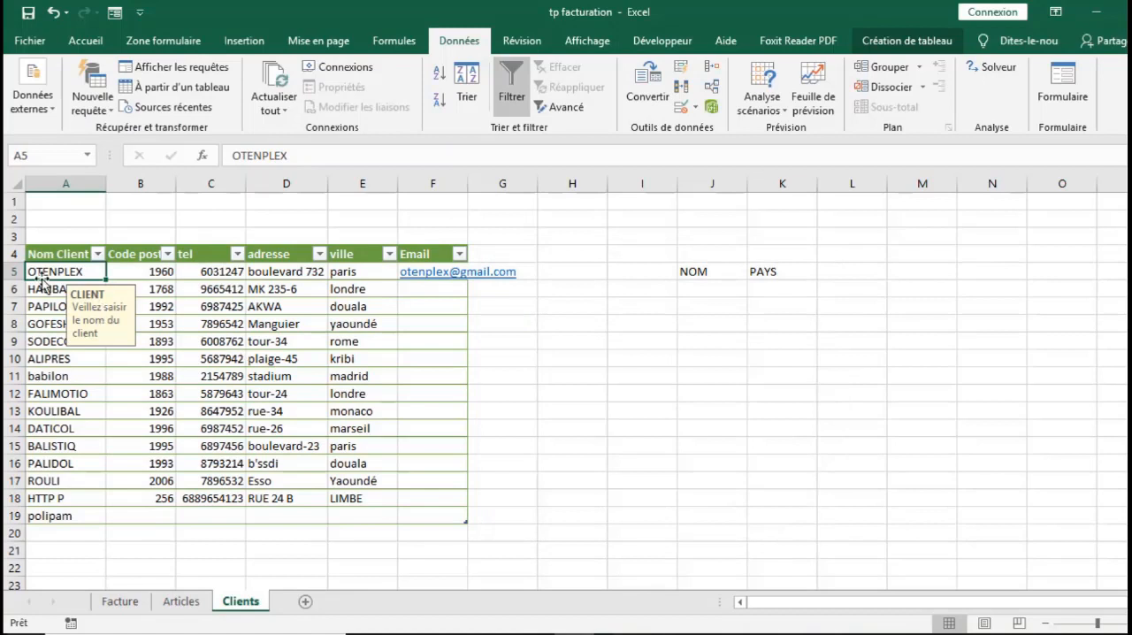
# Copy cell A5 and paste only its validation onto the whole of column A
pyautogui.click(47, 322)
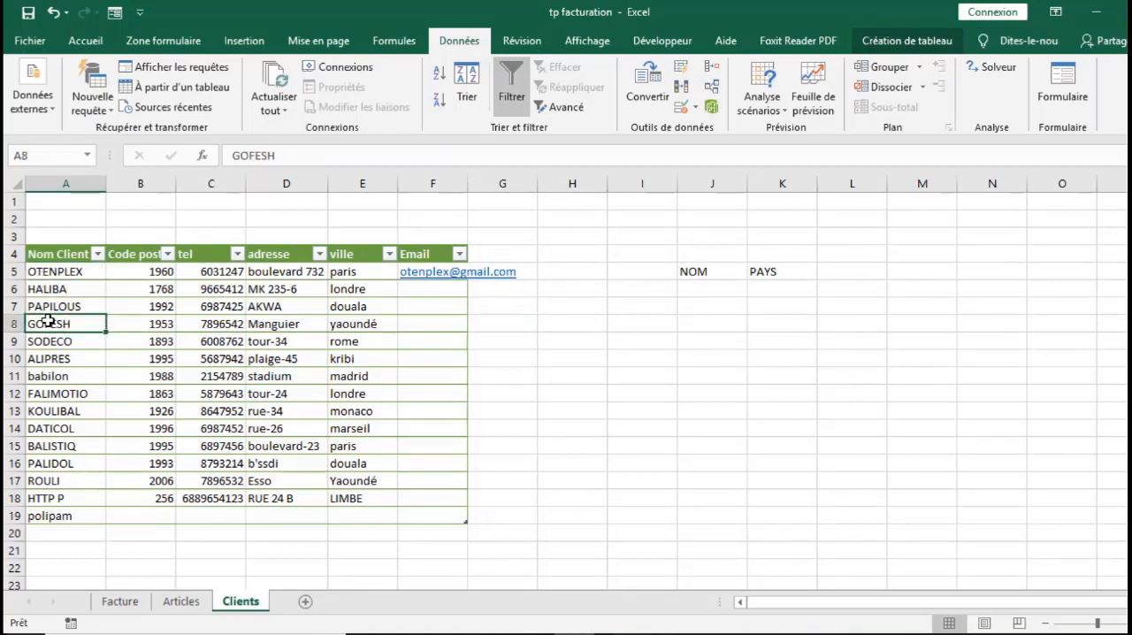
pyautogui.click(64, 276)
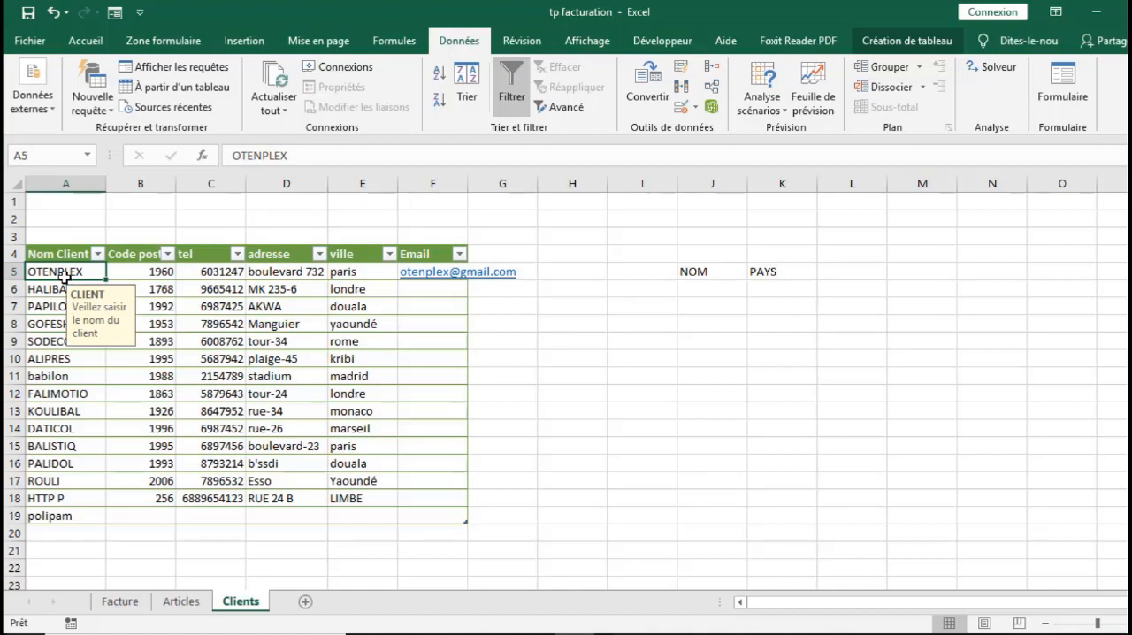
pyautogui.hotkey('ctrl', 'c')
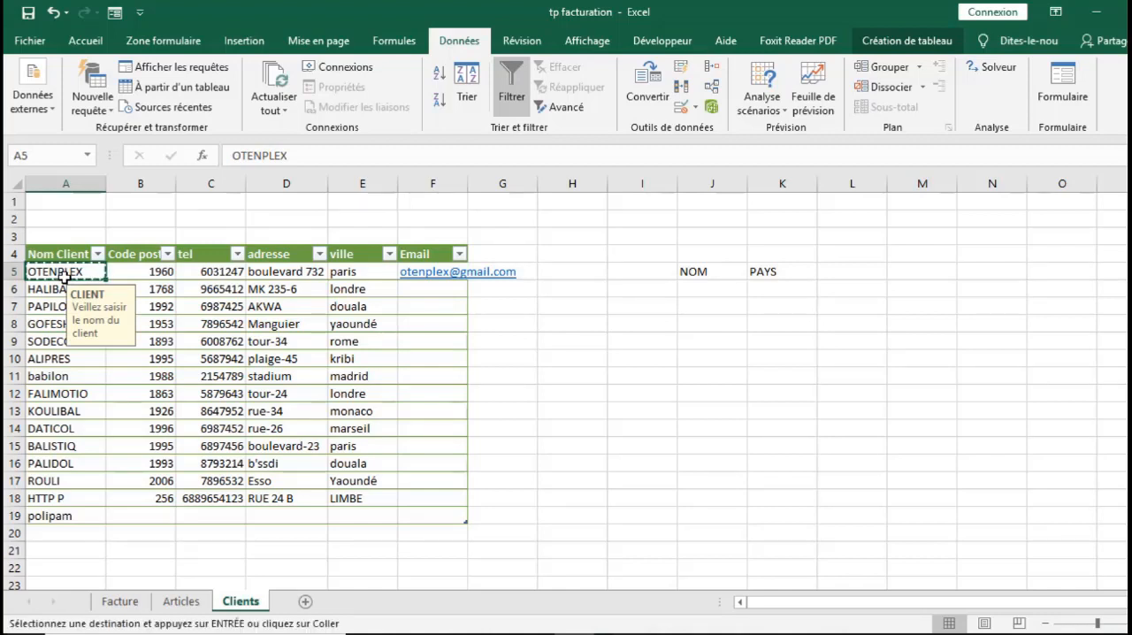
pyautogui.click(75, 183)
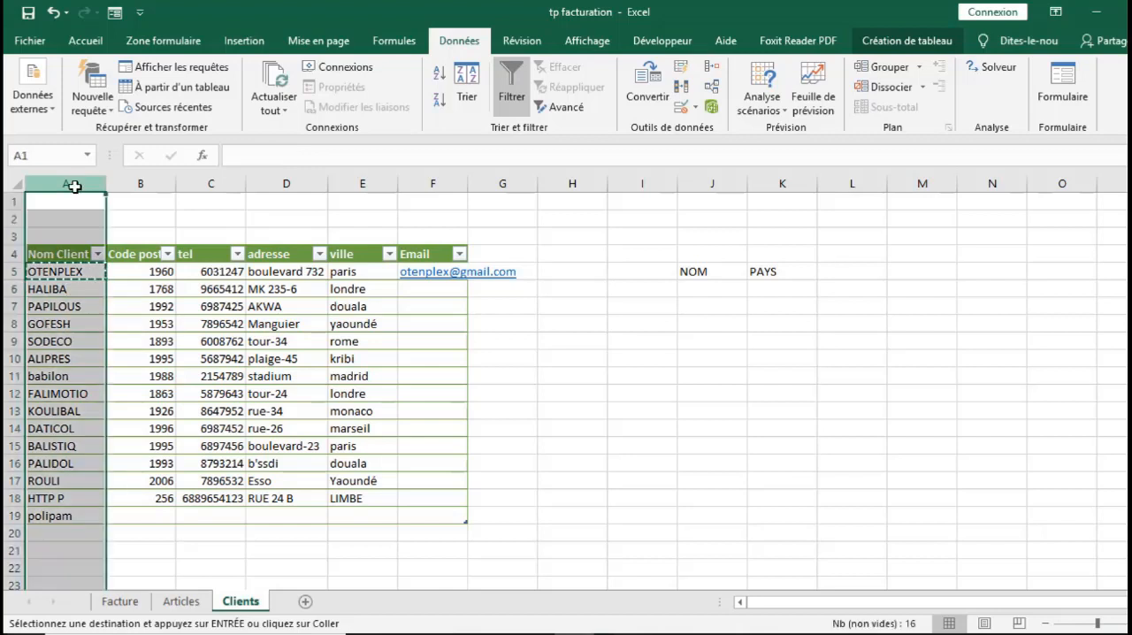
pyautogui.rightClick(48, 323)
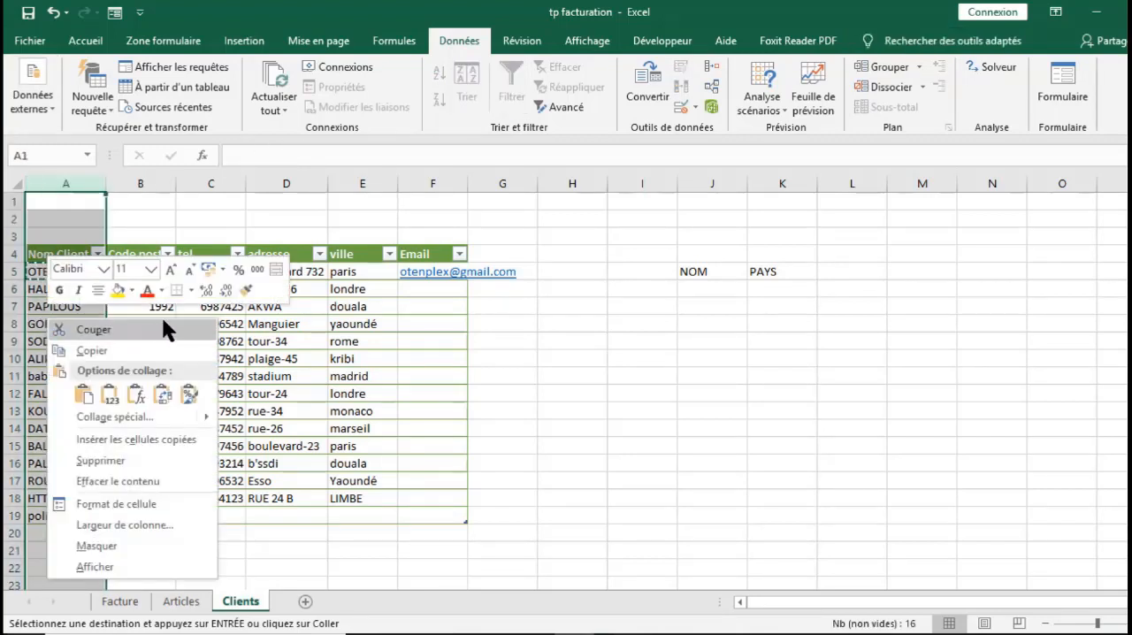
pyautogui.click(133, 417)
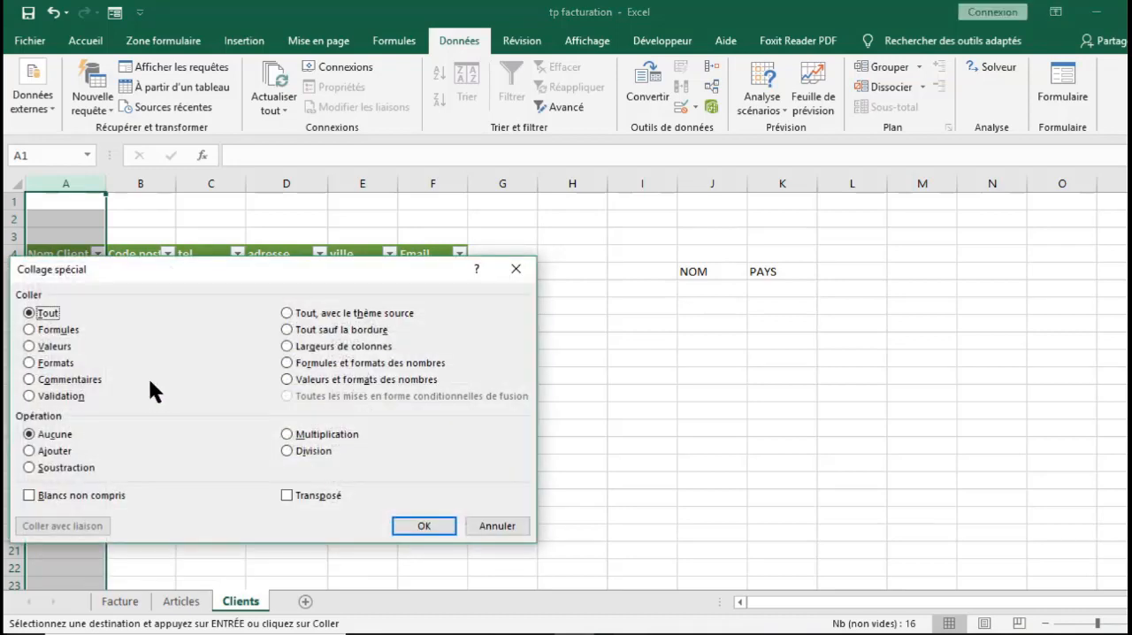
pyautogui.click(41, 397)
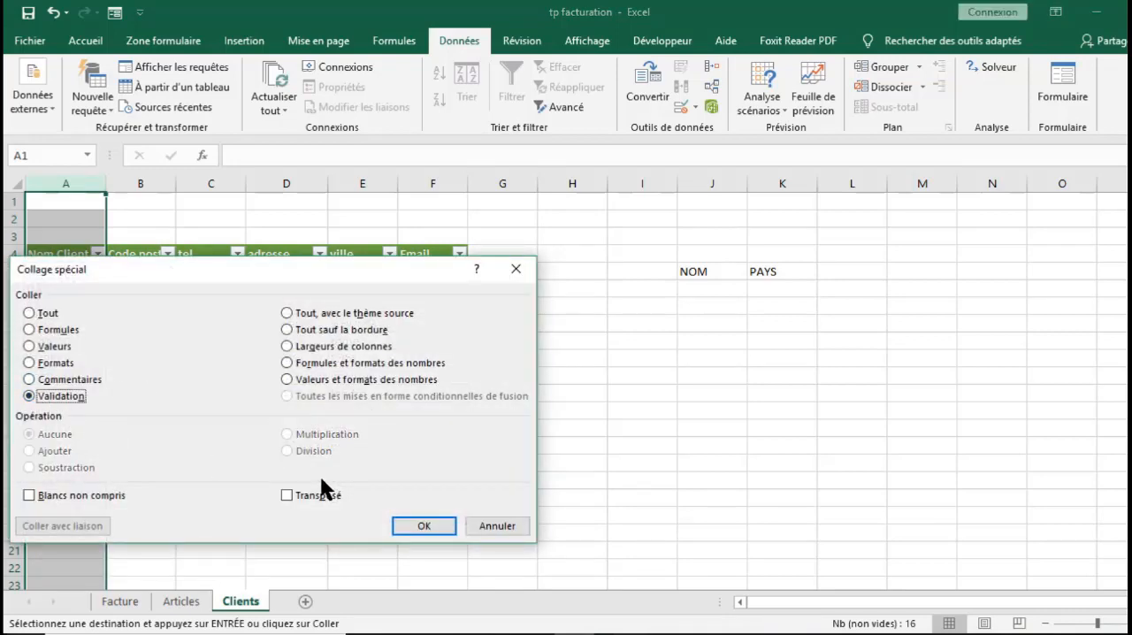
pyautogui.click(419, 522)
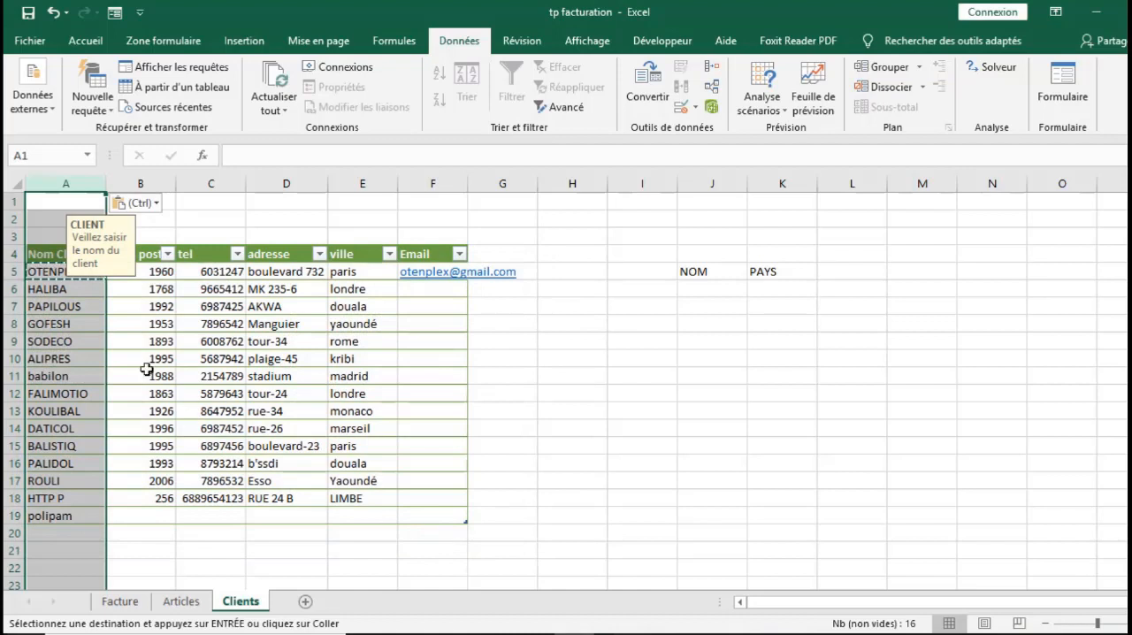
# Check the input message on several client name cells and on the empty cells A20 and A21 below the table
pyautogui.click(78, 340)
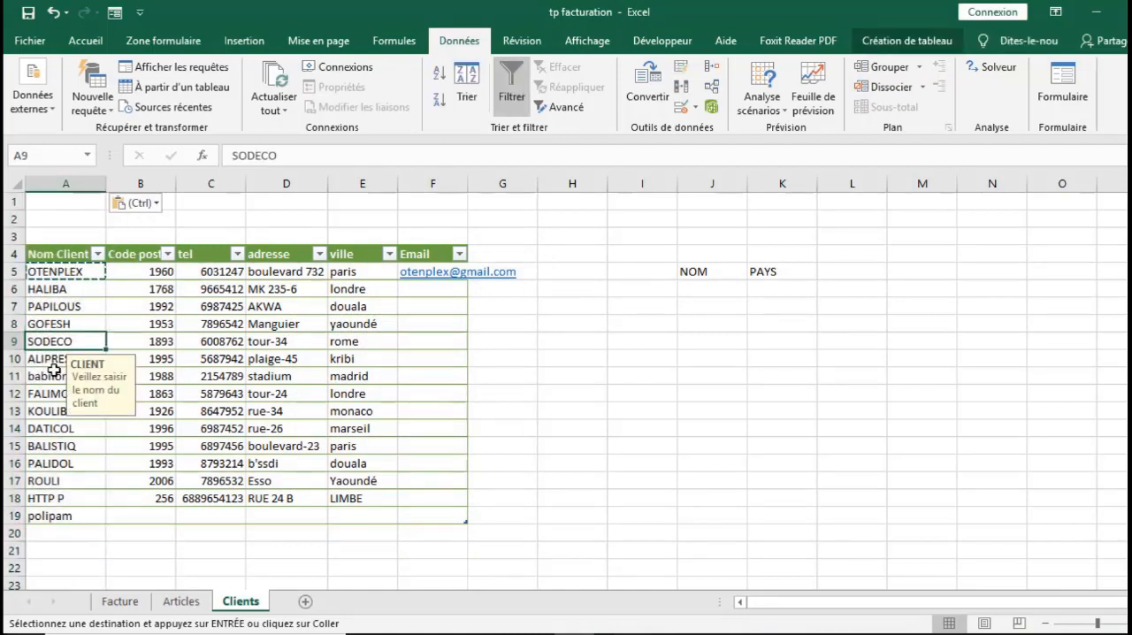
pyautogui.click(54, 371)
pyautogui.click(50, 410)
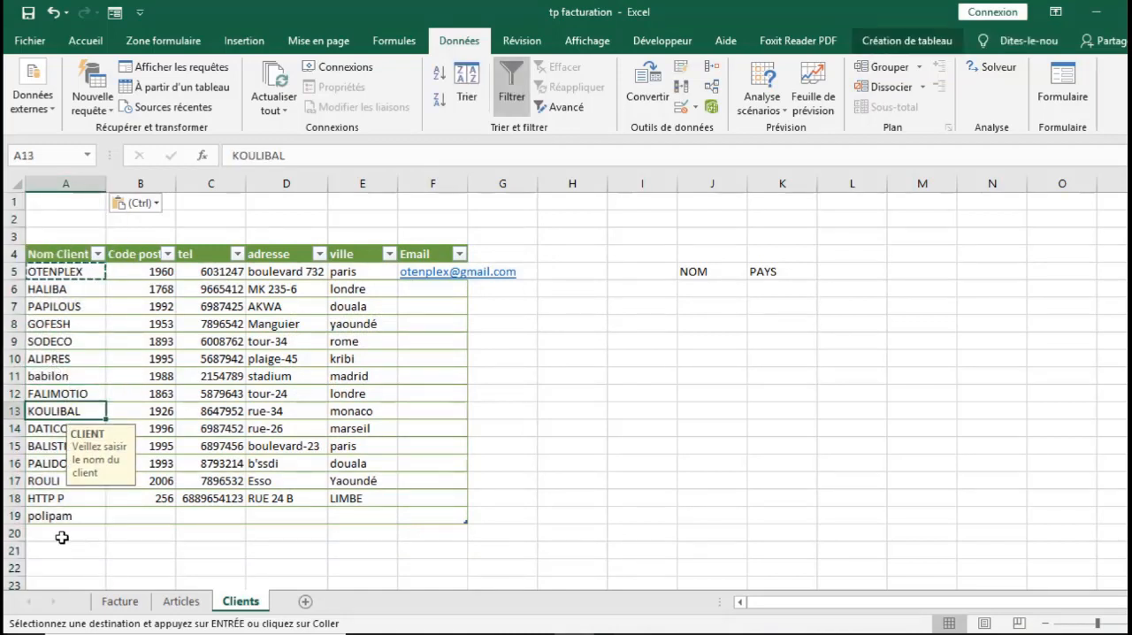
pyautogui.click(63, 533)
pyautogui.click(47, 550)
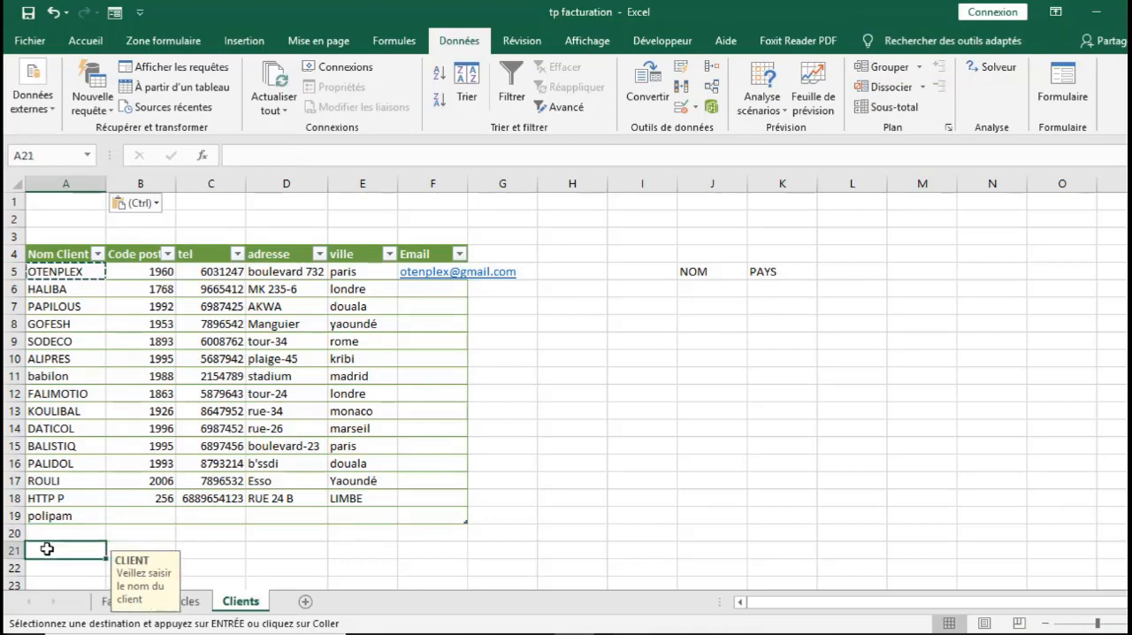
pyautogui.click(206, 550)
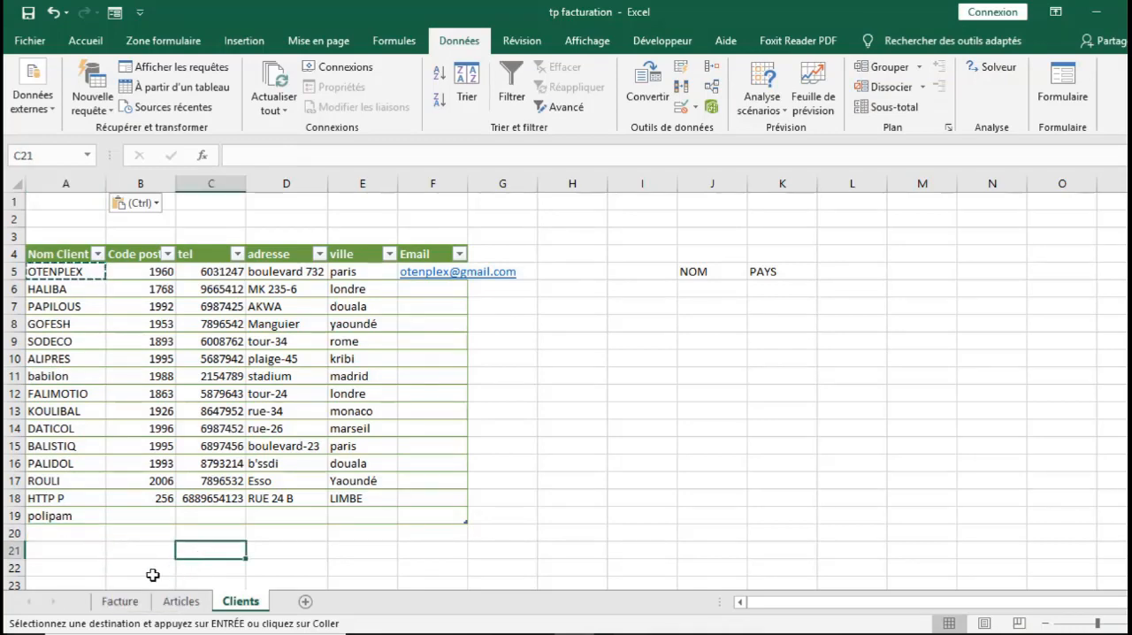
# Switch to the Facture sheet and look over the client cell F11 and the quantity cell E20
pyautogui.click(122, 602)
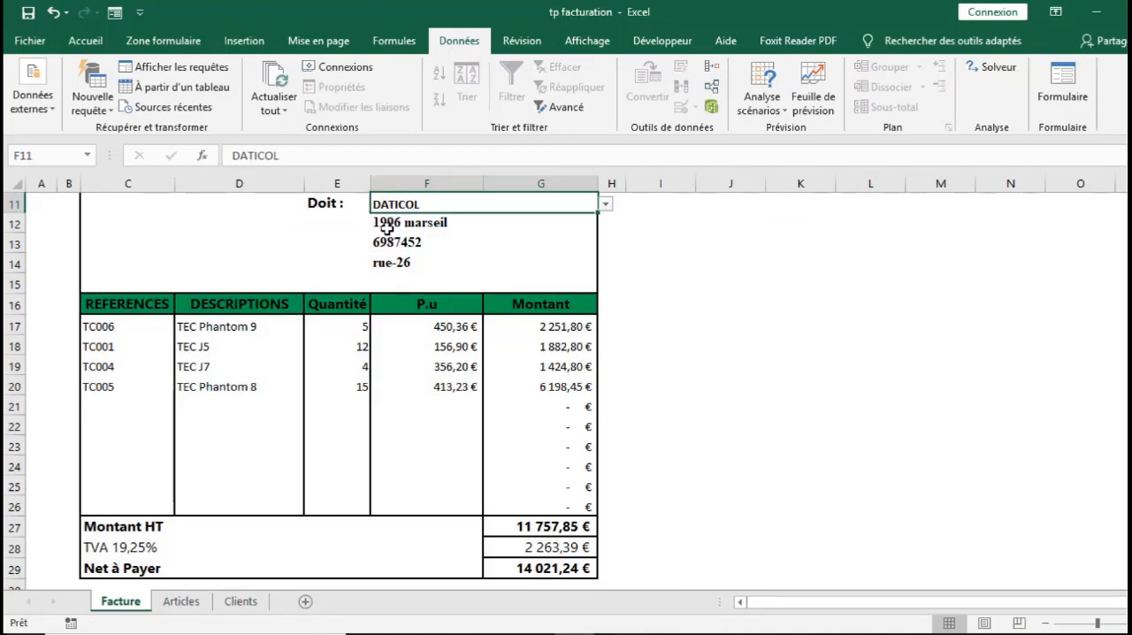
pyautogui.click(319, 376)
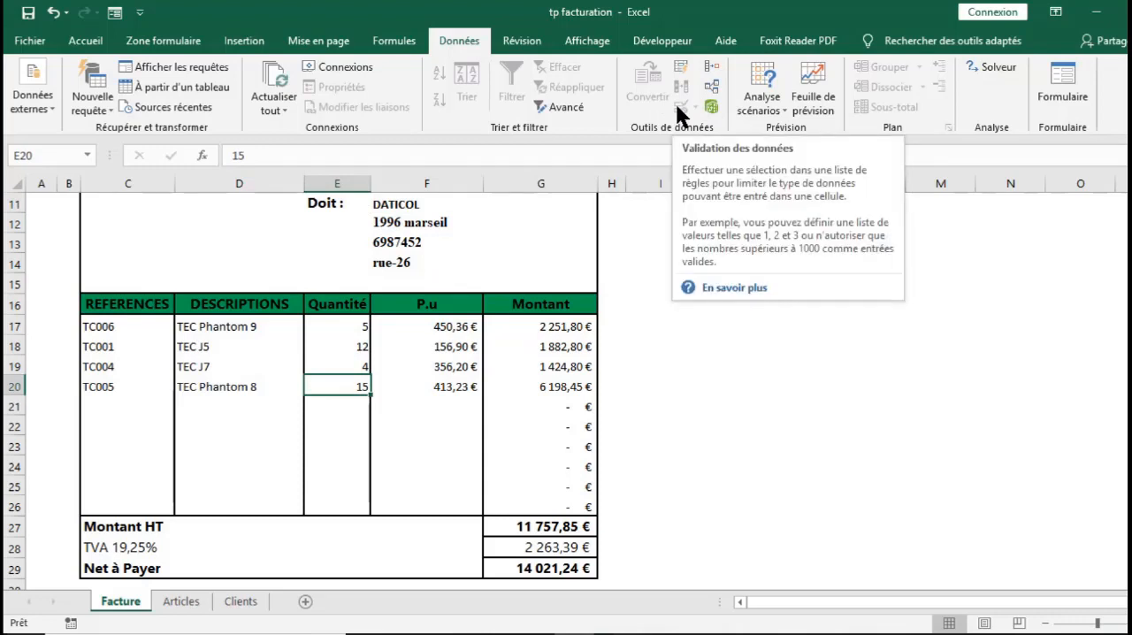
pyautogui.click(615, 308)
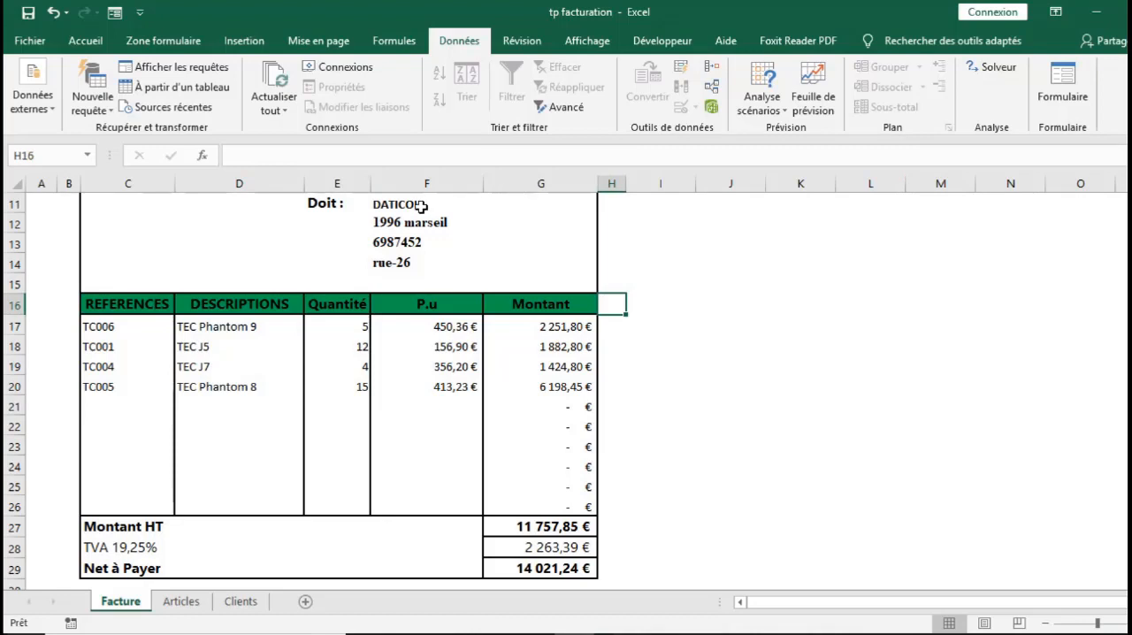
pyautogui.click(422, 205)
pyautogui.click(704, 282)
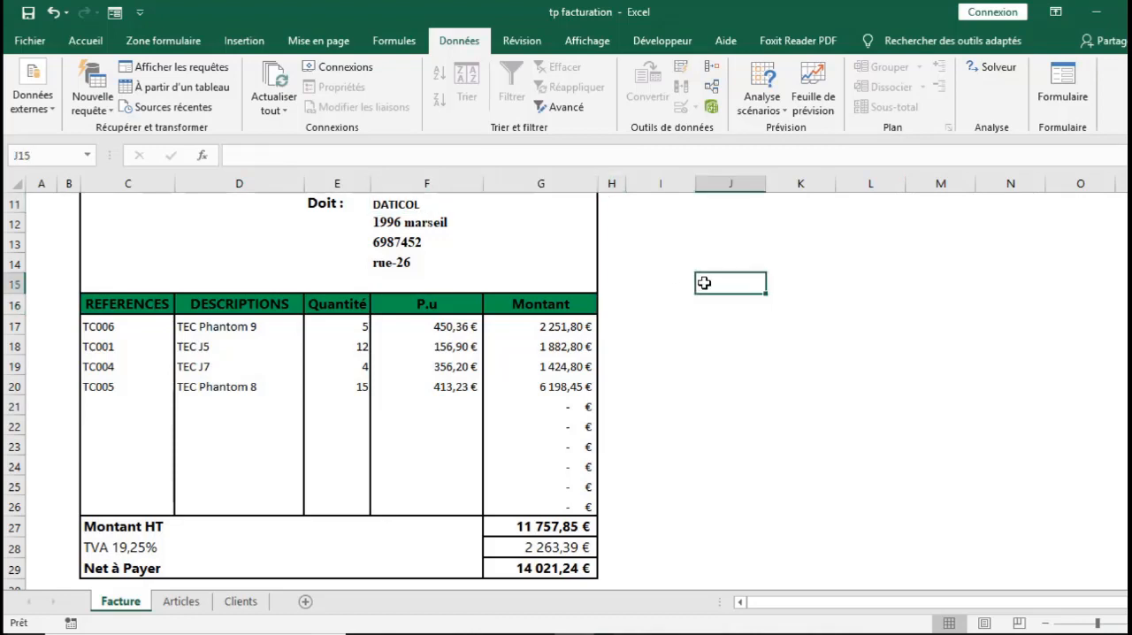
# Remove the protection from the Facture sheet by entering the sheet password
pyautogui.click(521, 44)
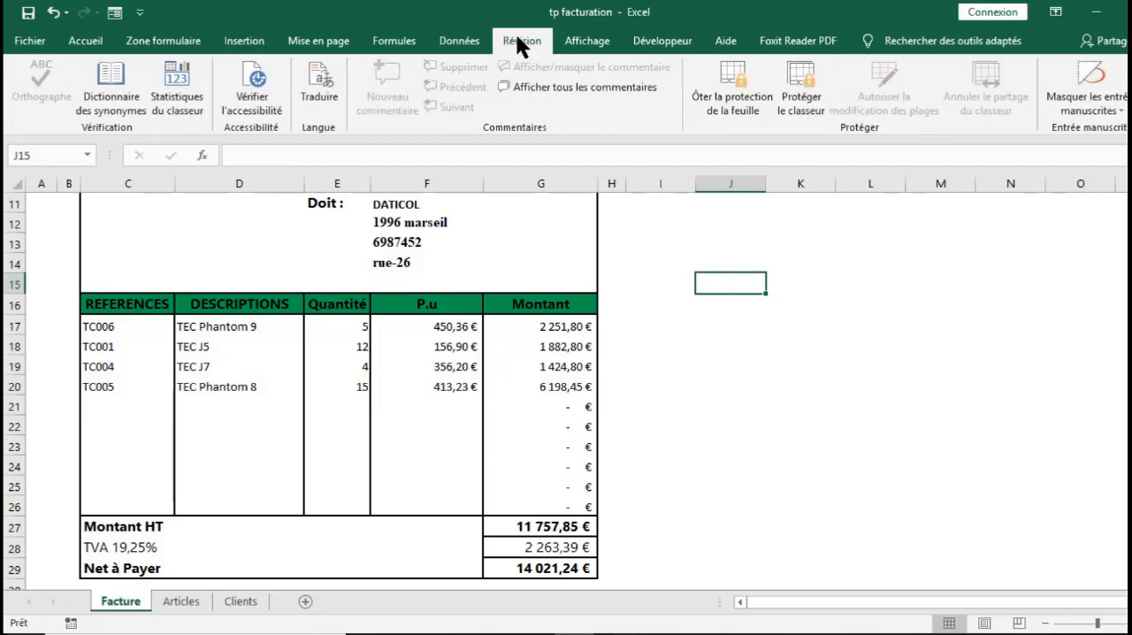
pyautogui.click(736, 87)
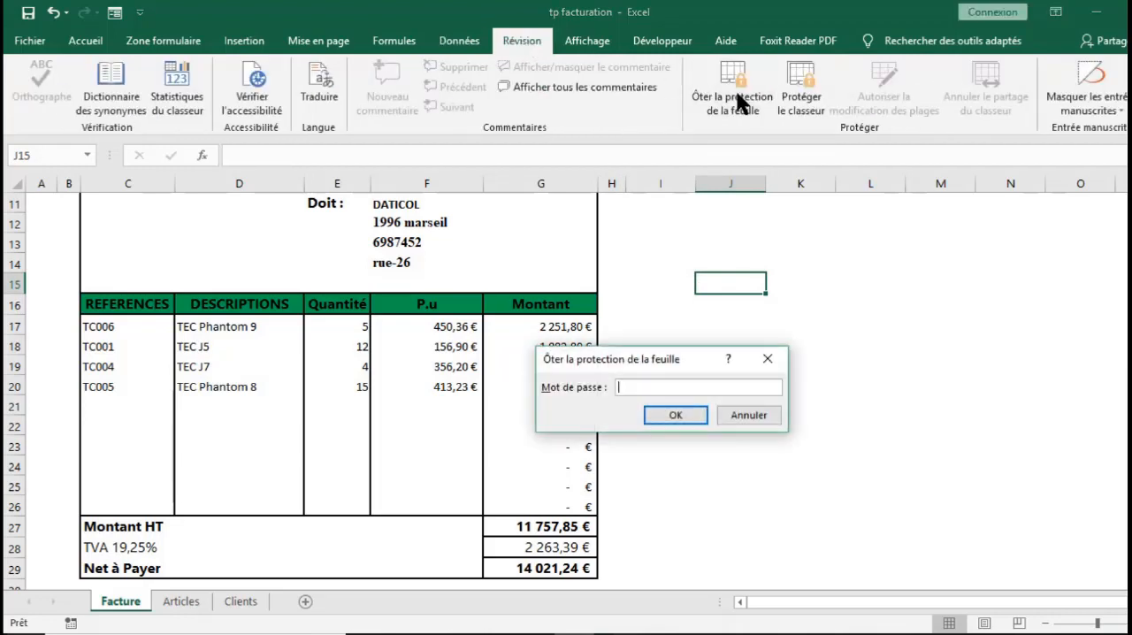
pyautogui.write('1234')
pyautogui.press('Return')
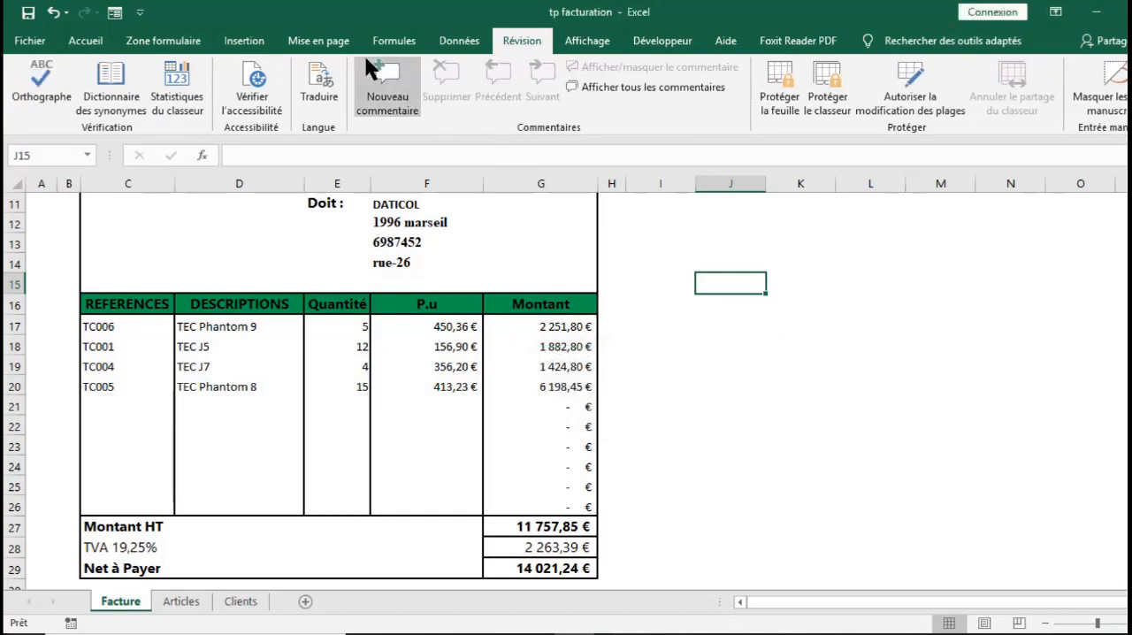
# Add a data validation input message to client cell F11 with the title "Client" and the text "sélectionner le client"
pyautogui.click(454, 38)
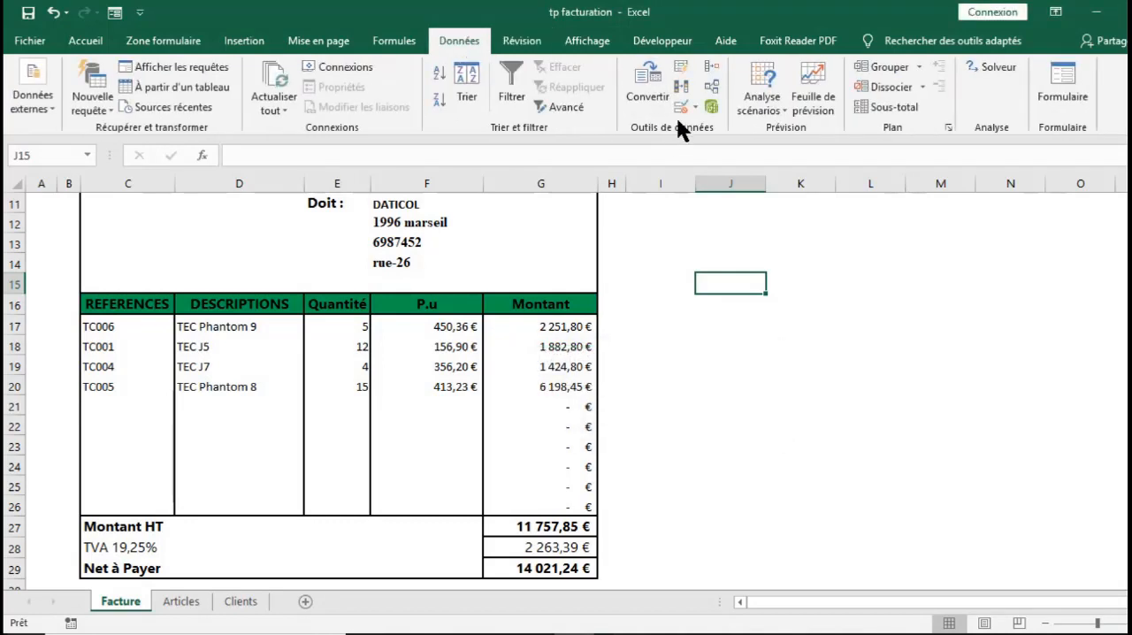
pyautogui.click(402, 204)
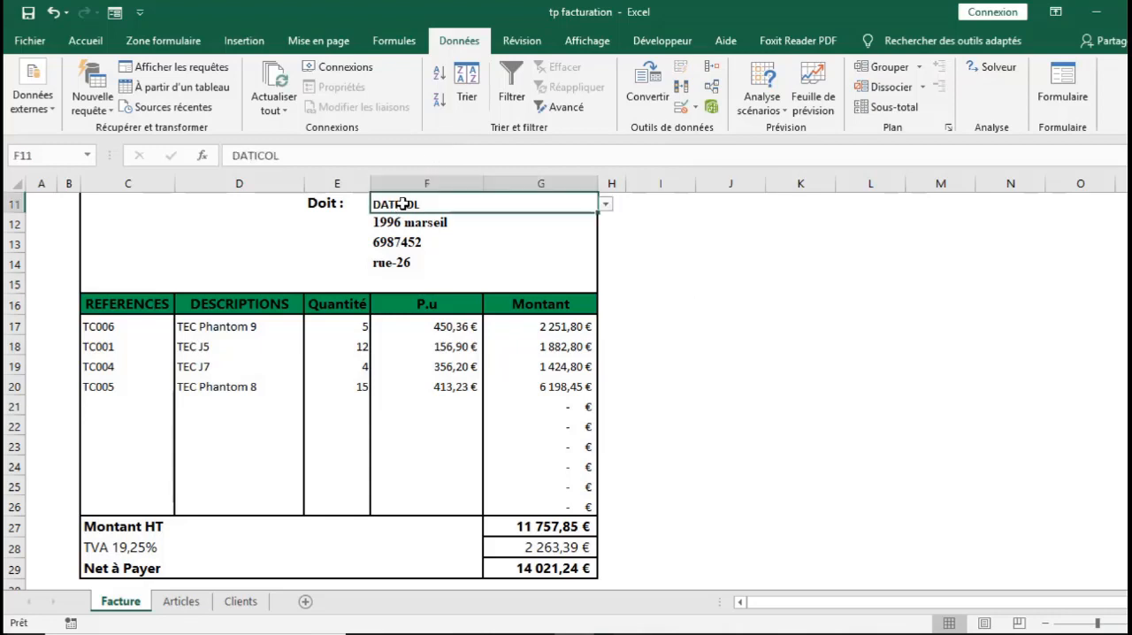
pyautogui.click(682, 99)
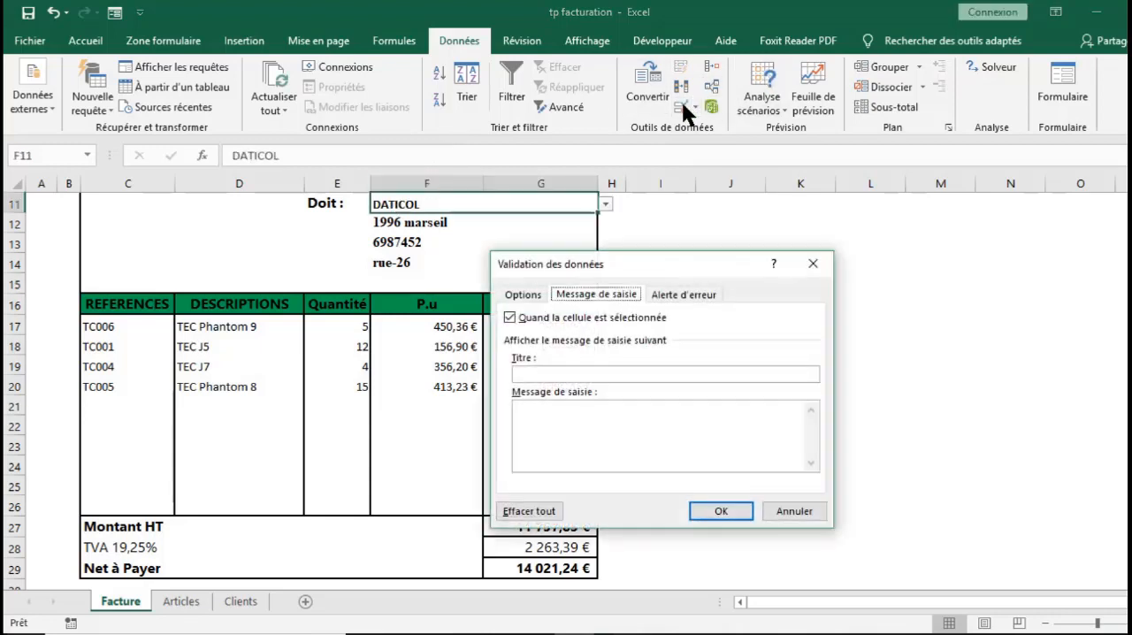
pyautogui.click(566, 373)
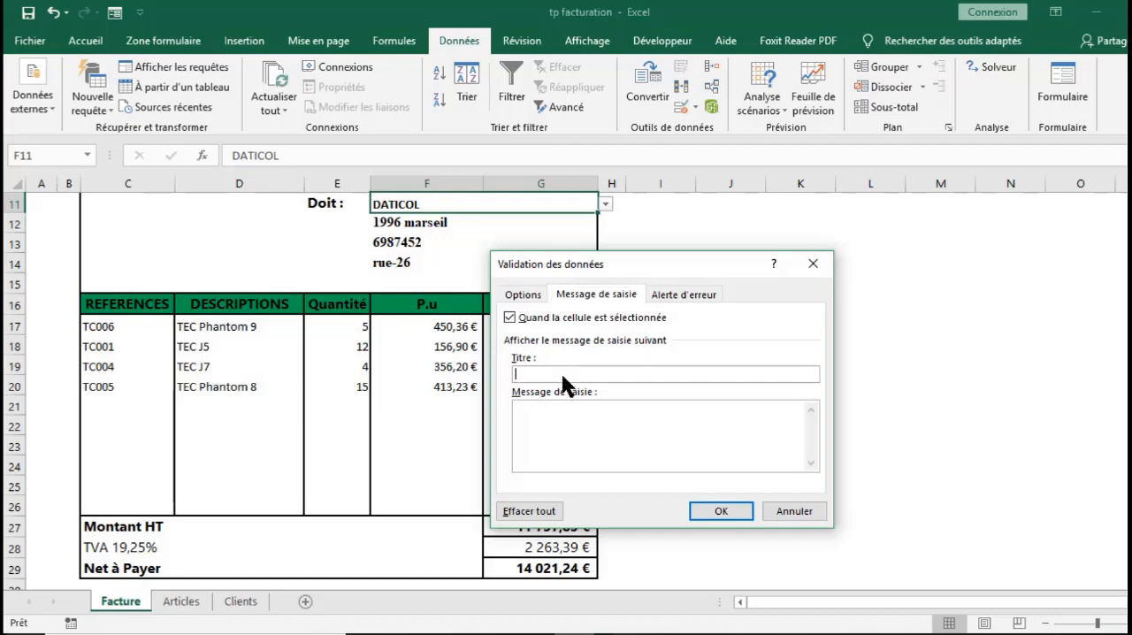
pyautogui.write('Client')
pyautogui.press('Tab')
pyautogui.write('sélectionner le client')
pyautogui.click(714, 511)
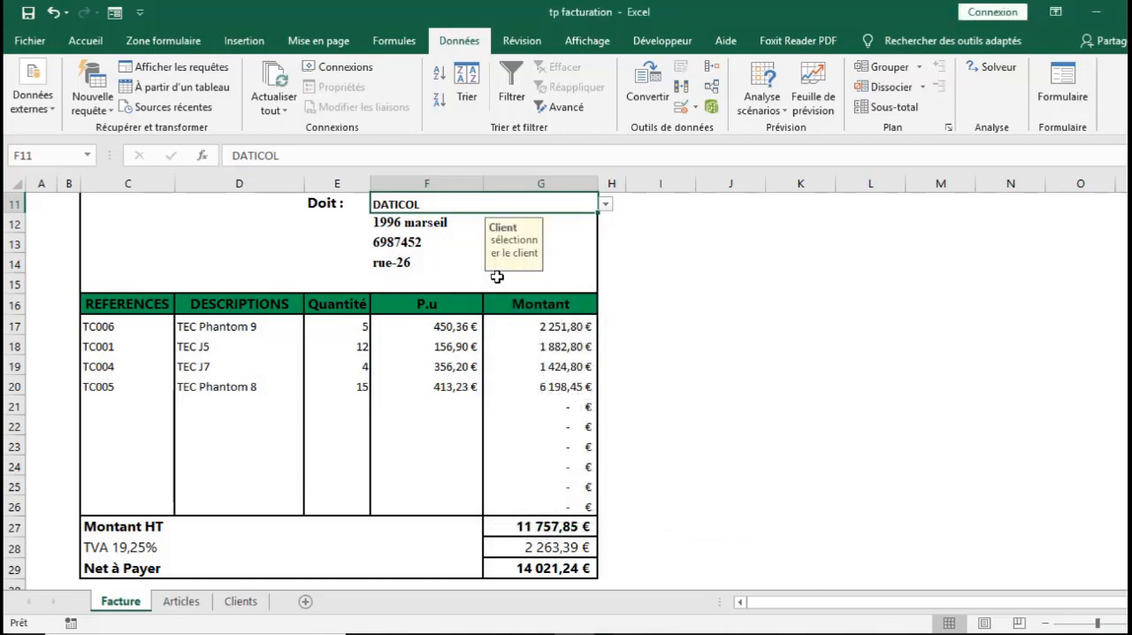
# Set the validation input message of reference cell C17 to "Sélectionner la référence de l'article" and apply it
pyautogui.click(109, 325)
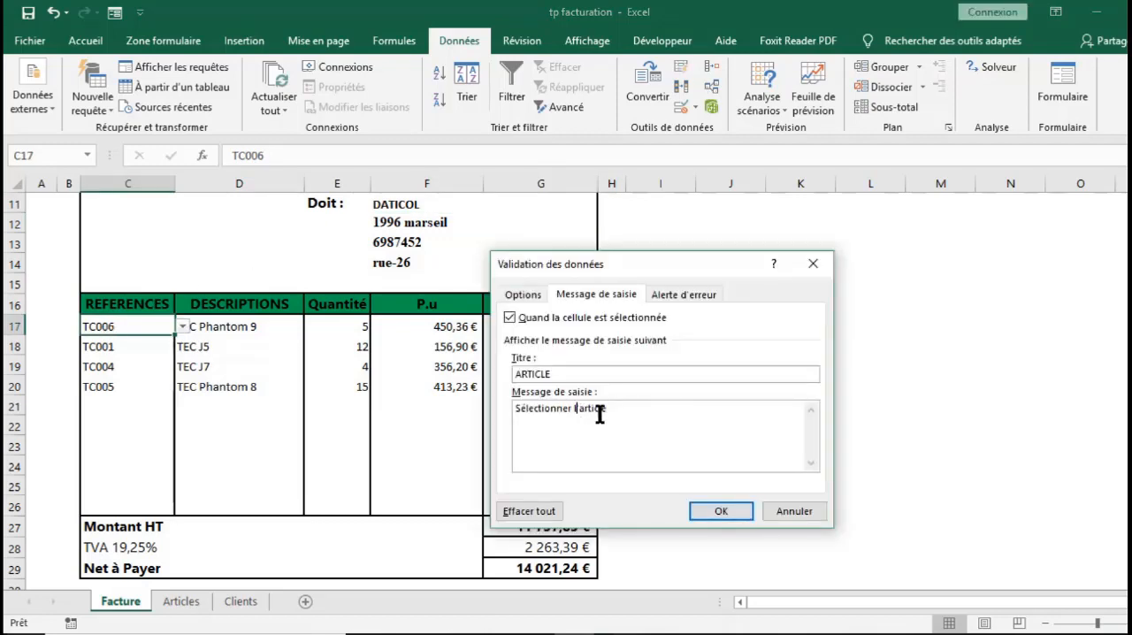
pyautogui.press('BackSpace')
pyautogui.write('a ')
pyautogui.write('re')
pyautogui.write('férence ')
pyautogui.write('de l')
pyautogui.click(722, 511)
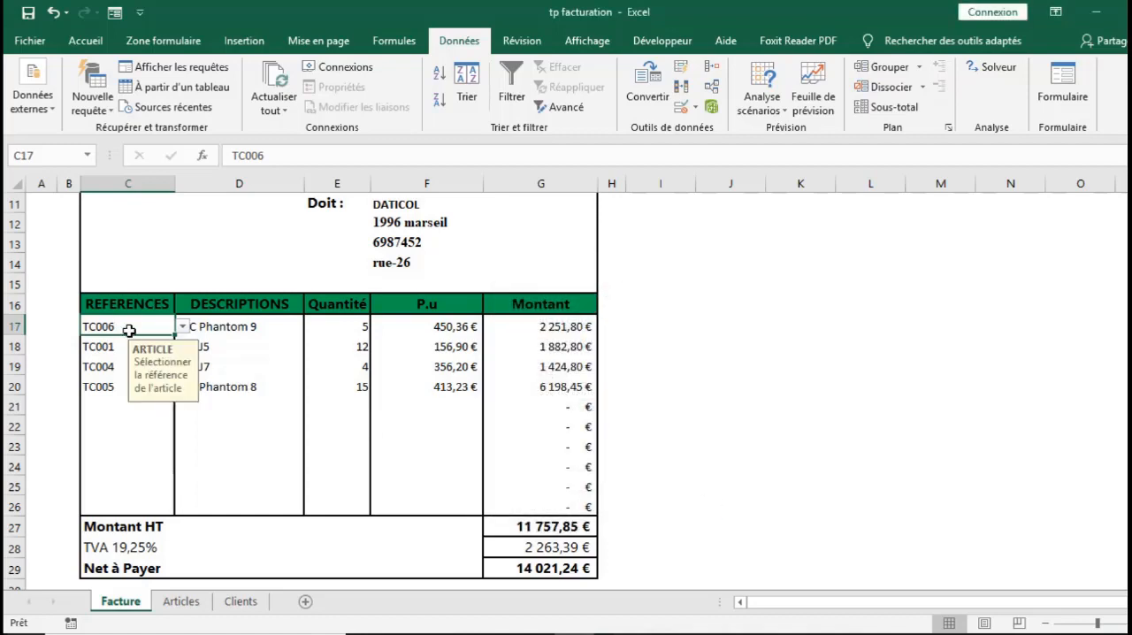
# Copy cell C17 and paste only its validation onto the reference cells C17:C26
pyautogui.hotkey('ctrl', 'c')
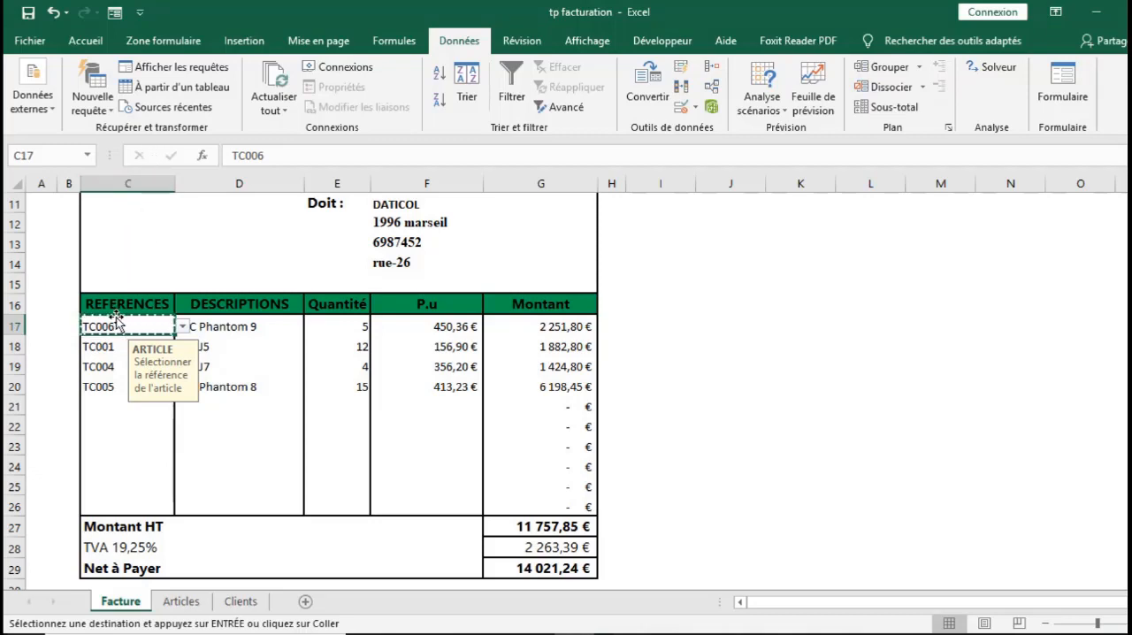
pyautogui.moveTo(115, 327); pyautogui.dragTo(115, 504)
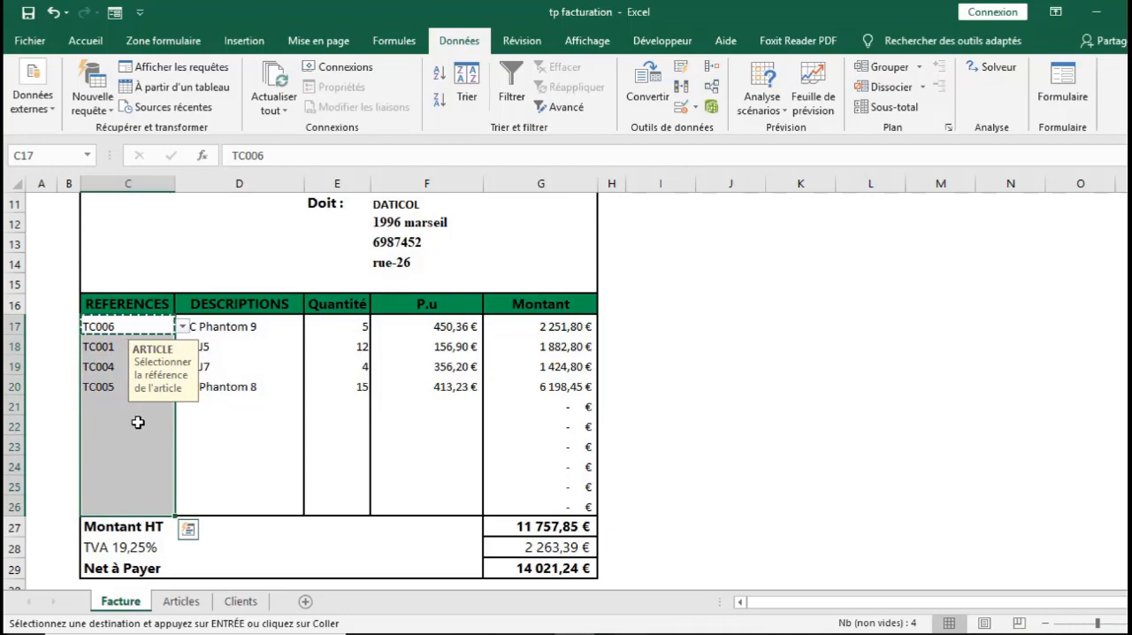
pyautogui.rightClick(137, 424)
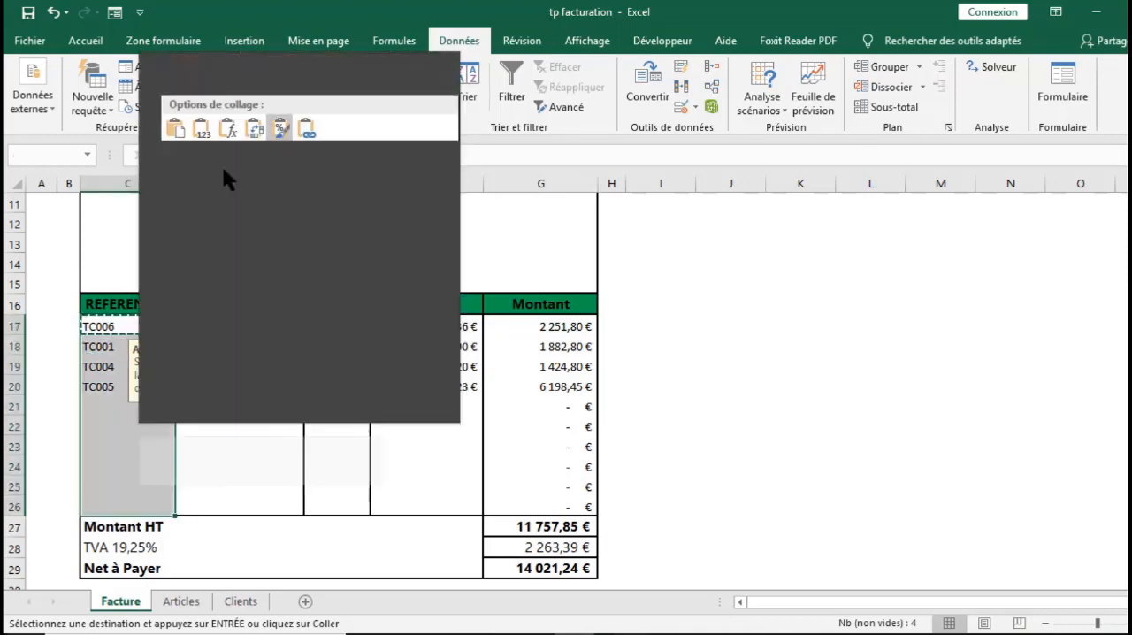
pyautogui.click(220, 151)
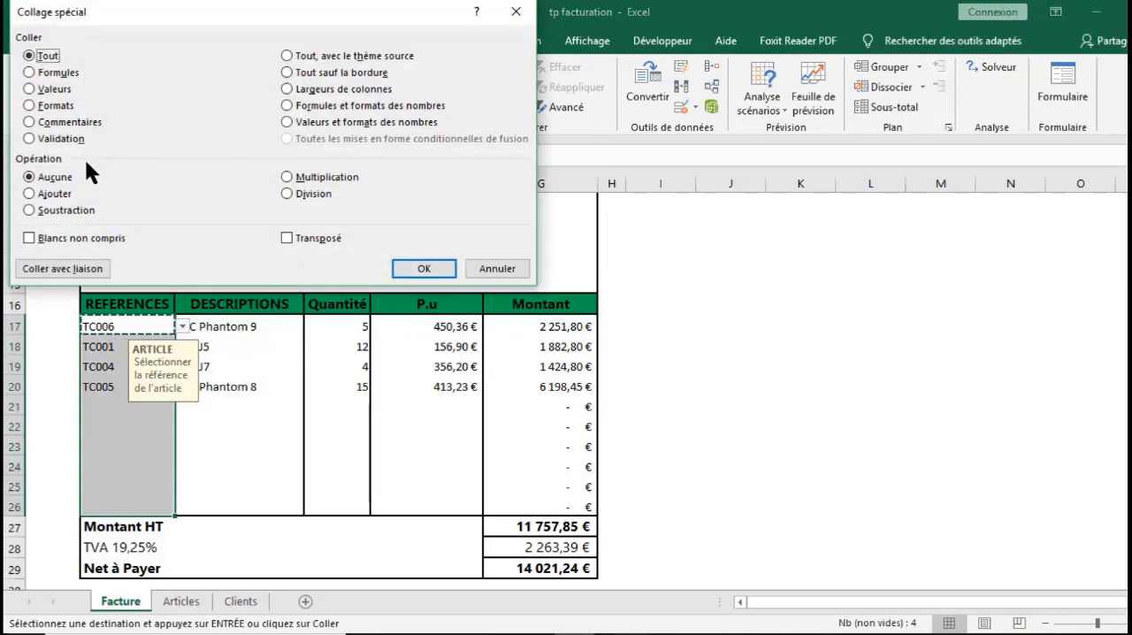
pyautogui.click(50, 139)
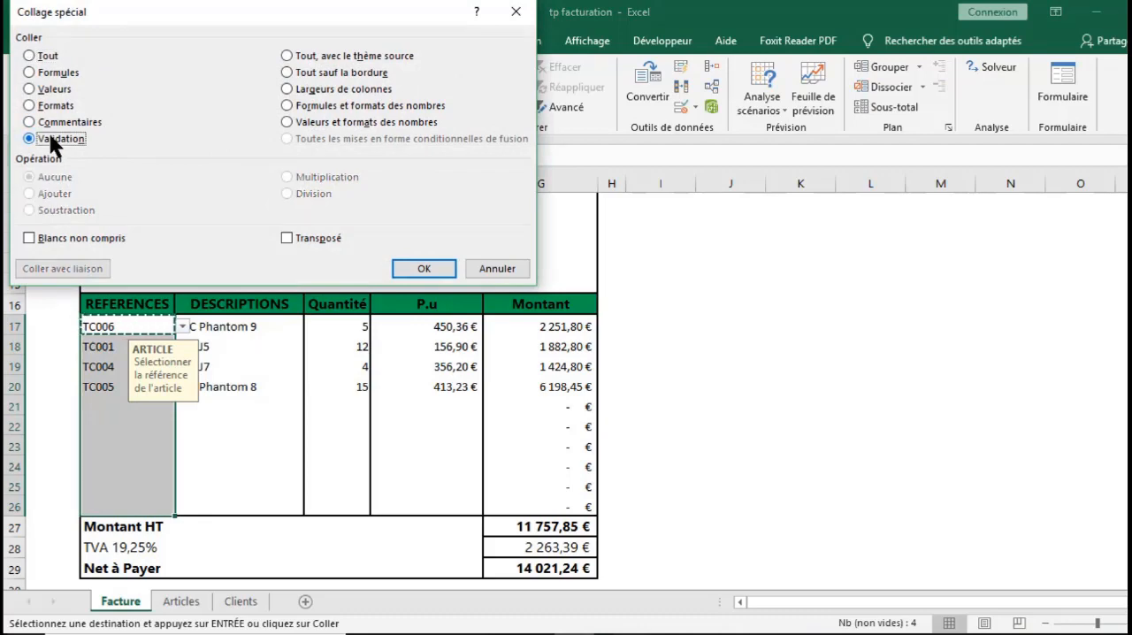
pyautogui.click(425, 271)
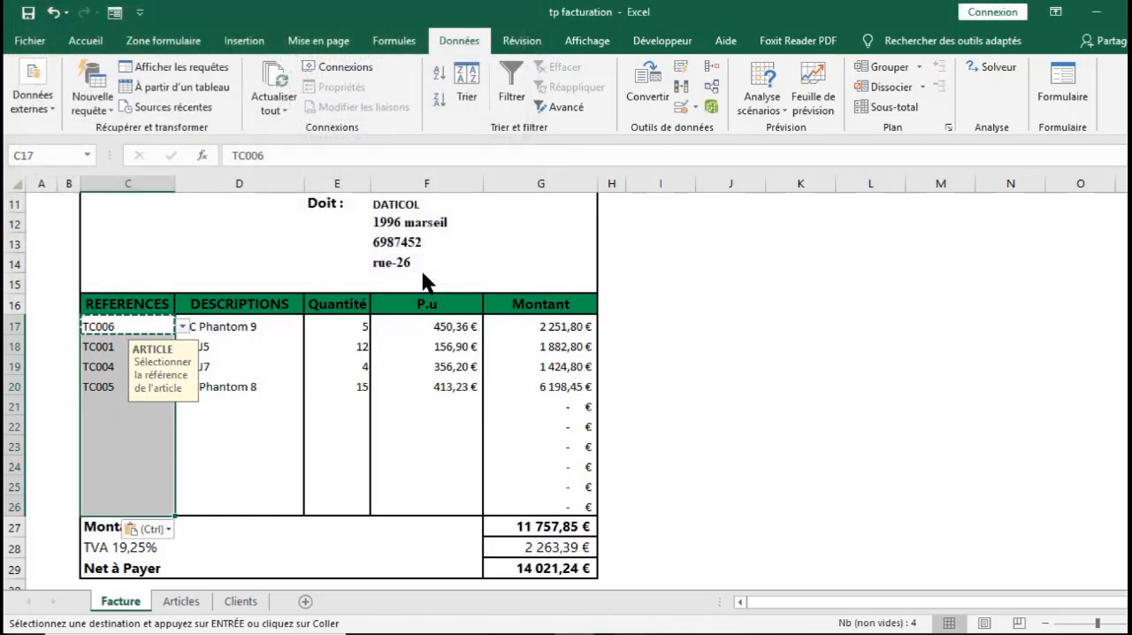
# Check the input message on the empty reference cells C21, C22 and C24
pyautogui.click(115, 407)
pyautogui.click(108, 426)
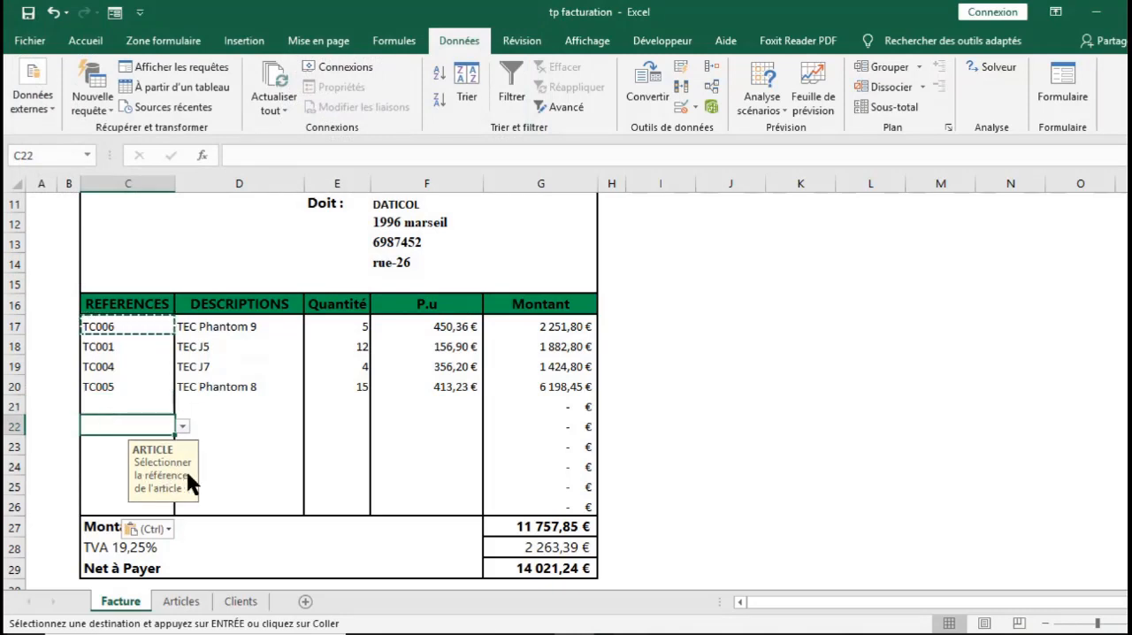
pyautogui.click(109, 463)
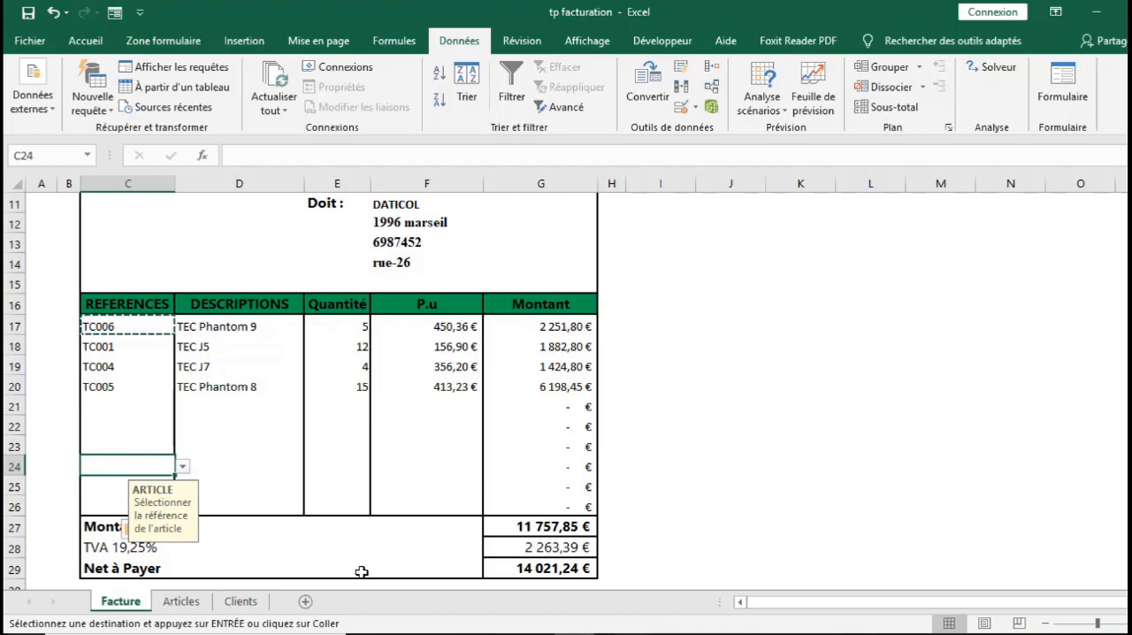
# On the Articles sheet, give description cell B16 a Personnalisé validation with the formula =NB.SI($B:$B;B16)=1
pyautogui.click(195, 606)
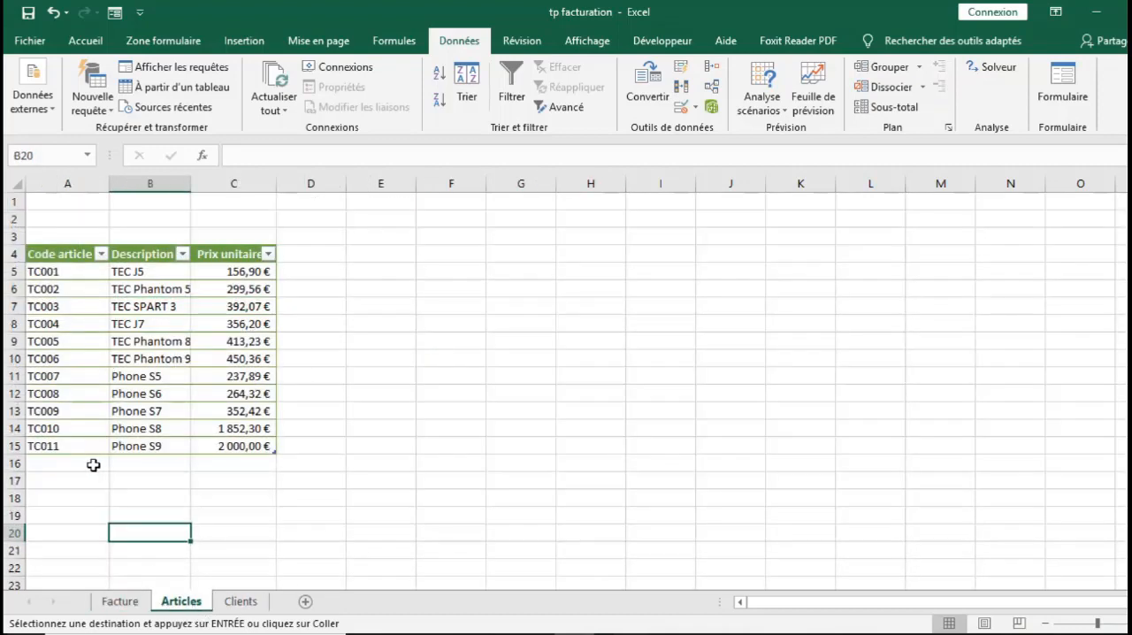
pyautogui.click(80, 465)
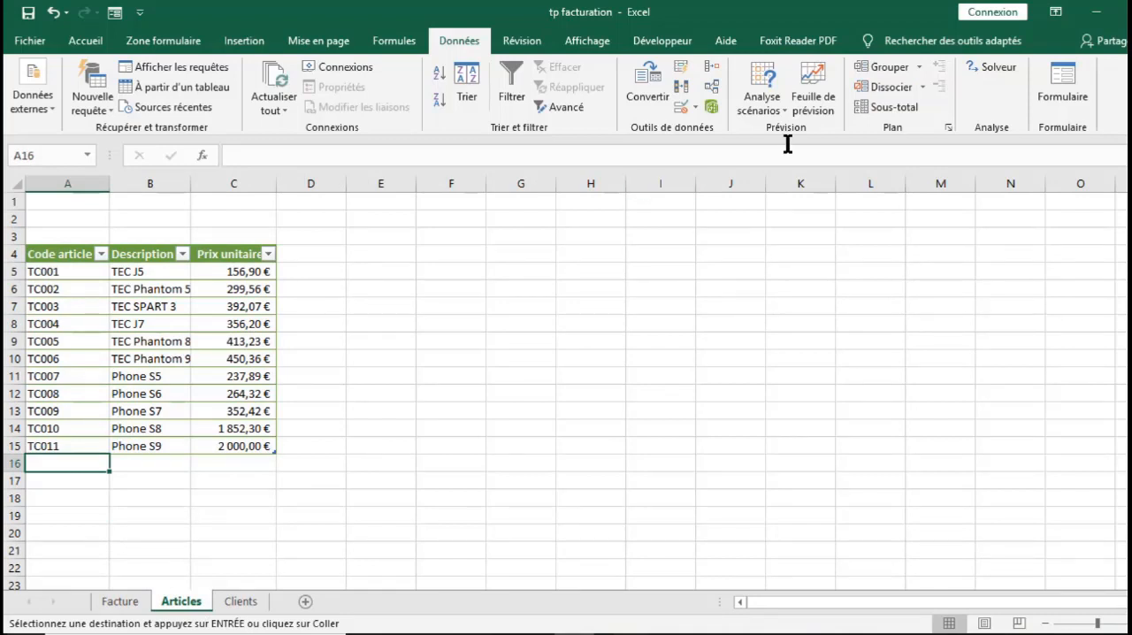
pyautogui.click(681, 106)
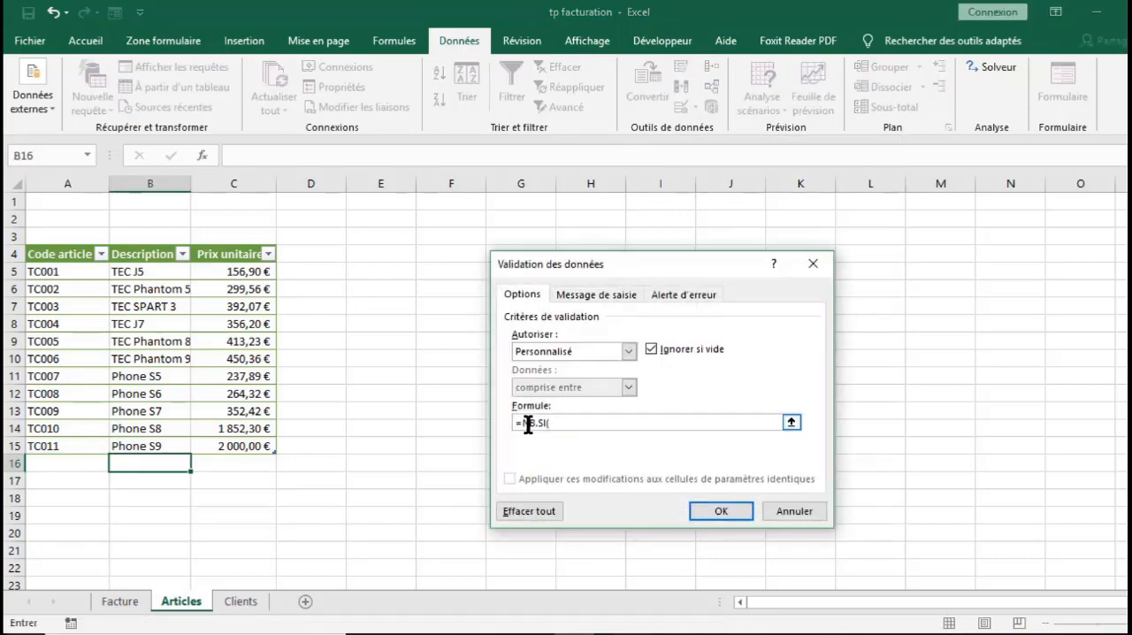
pyautogui.click(158, 184)
pyautogui.press('F4')
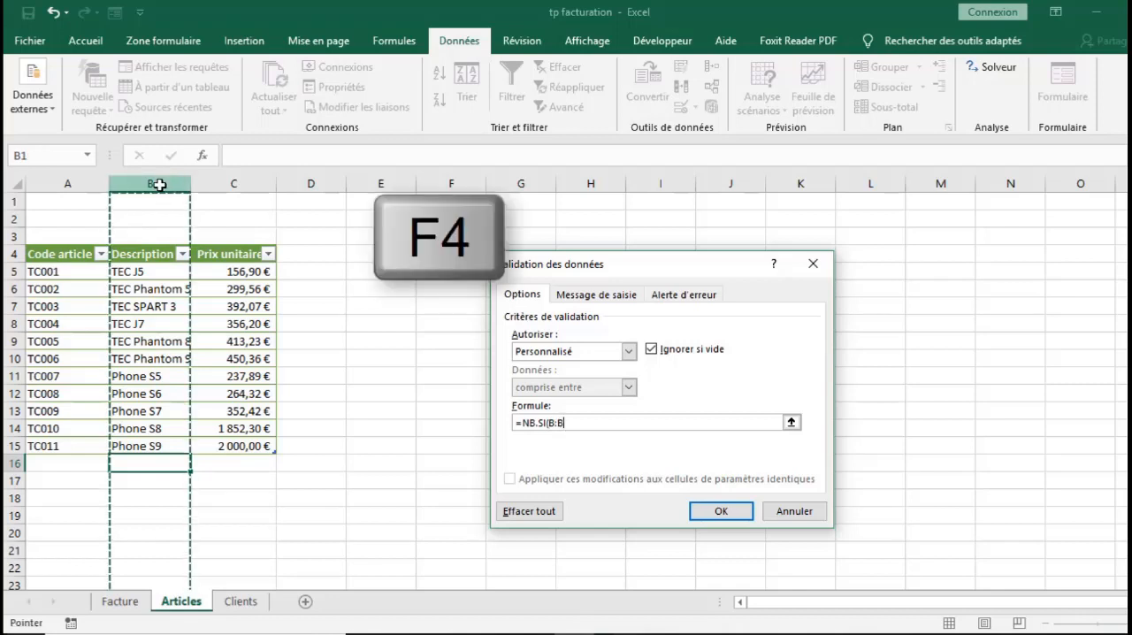
pyautogui.press('F4')
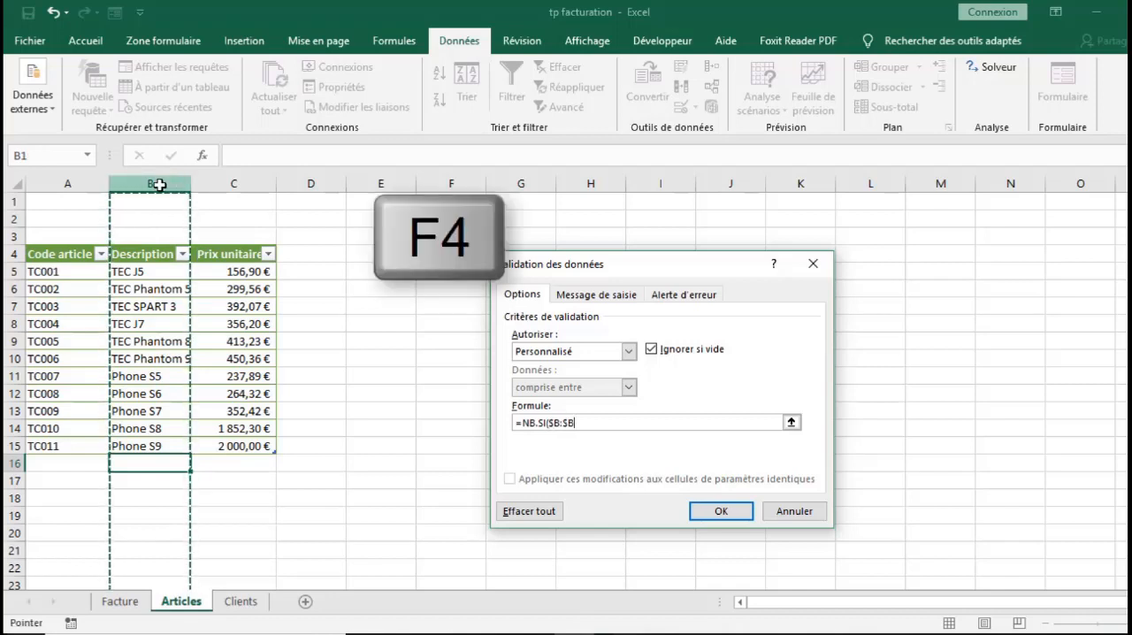
pyautogui.write(';')
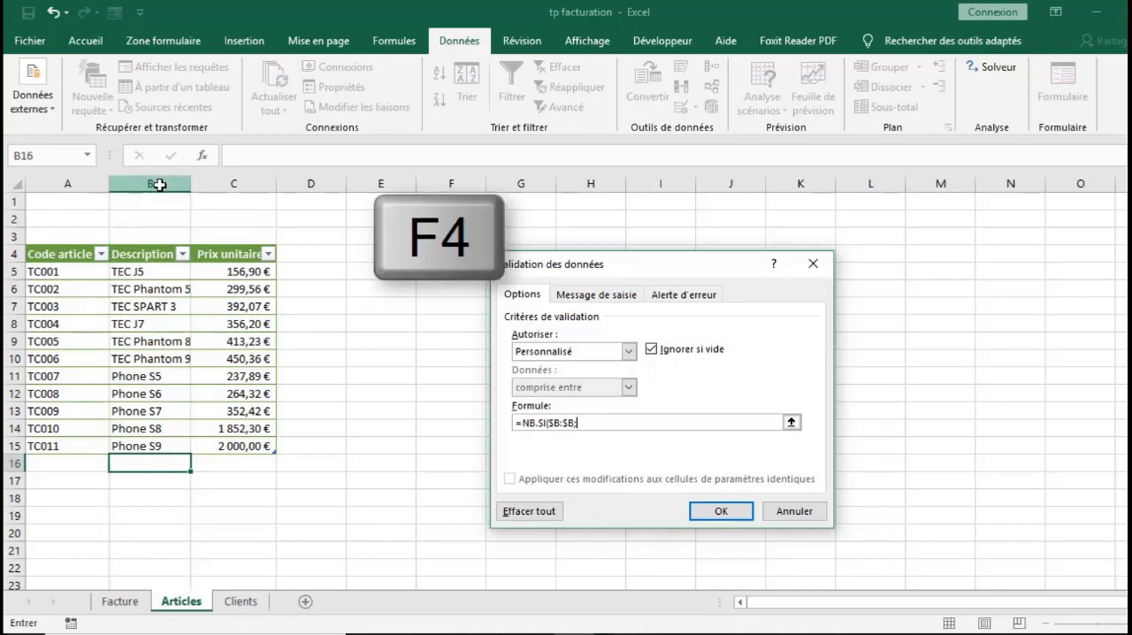
pyautogui.click(147, 461)
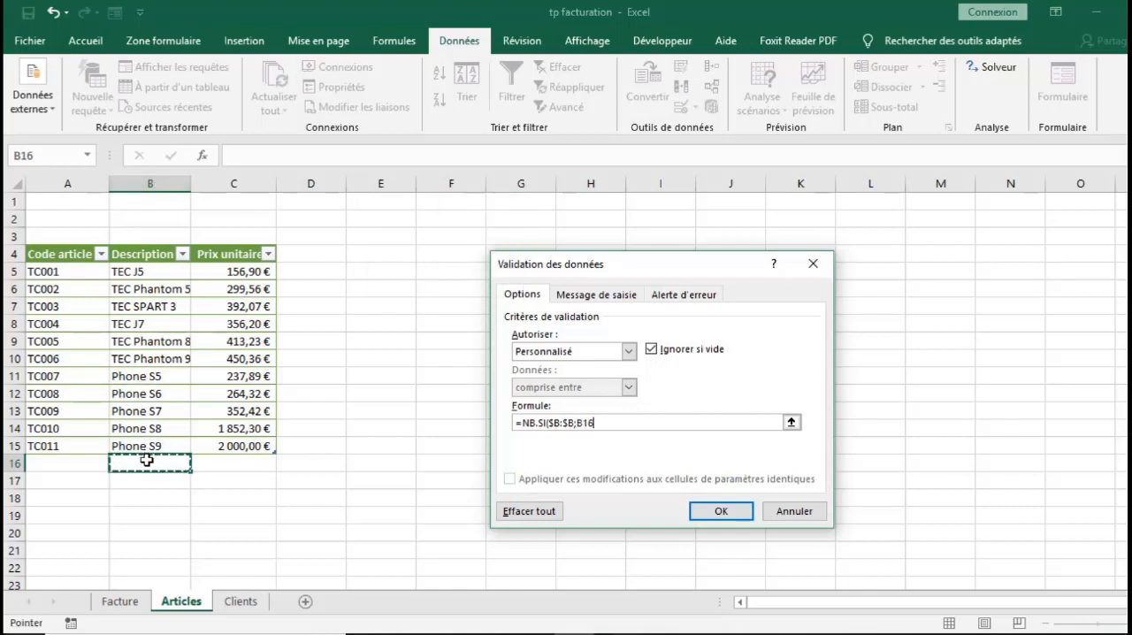
pyautogui.write(')')
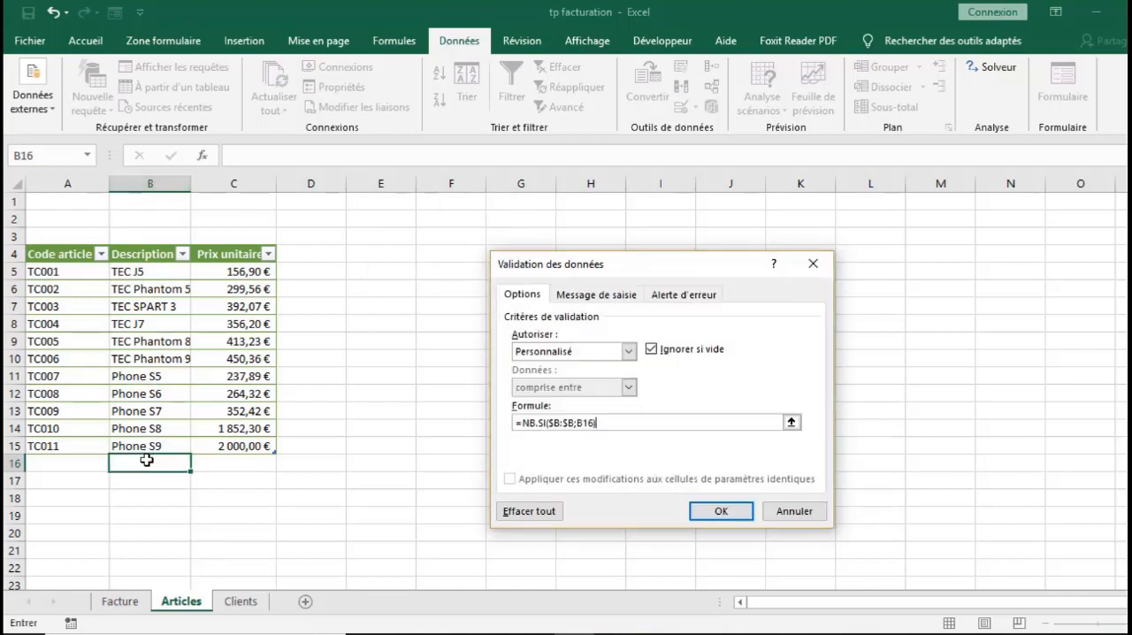
pyautogui.write('=1')
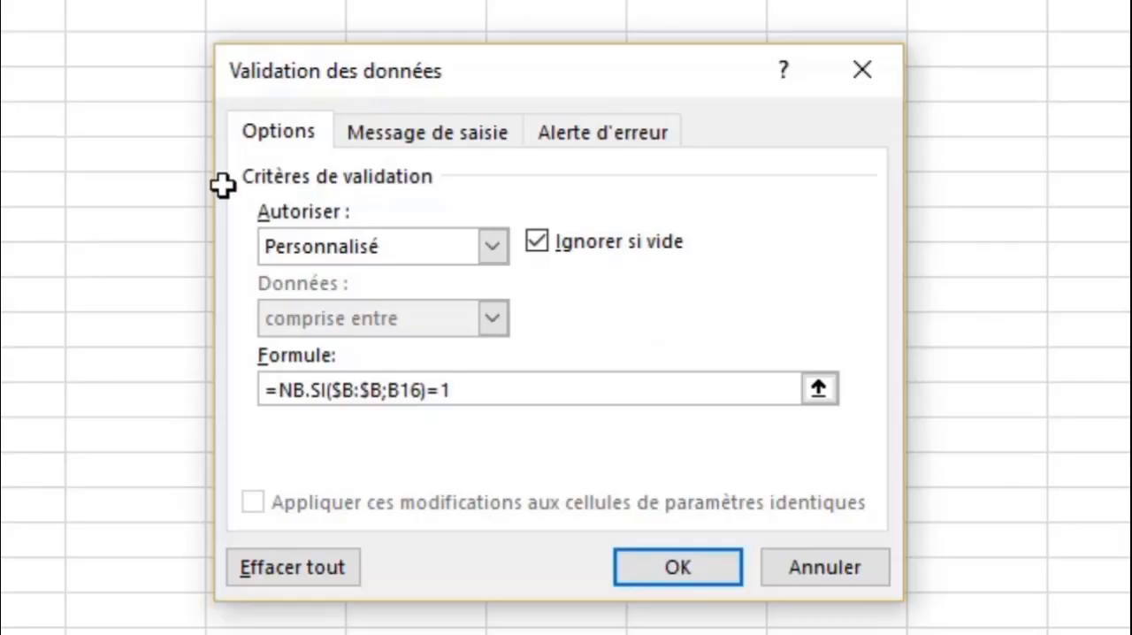
# Set the error alert of the B16 validation to the Avertissement style with the title "ARTICLE"
pyautogui.click(681, 298)
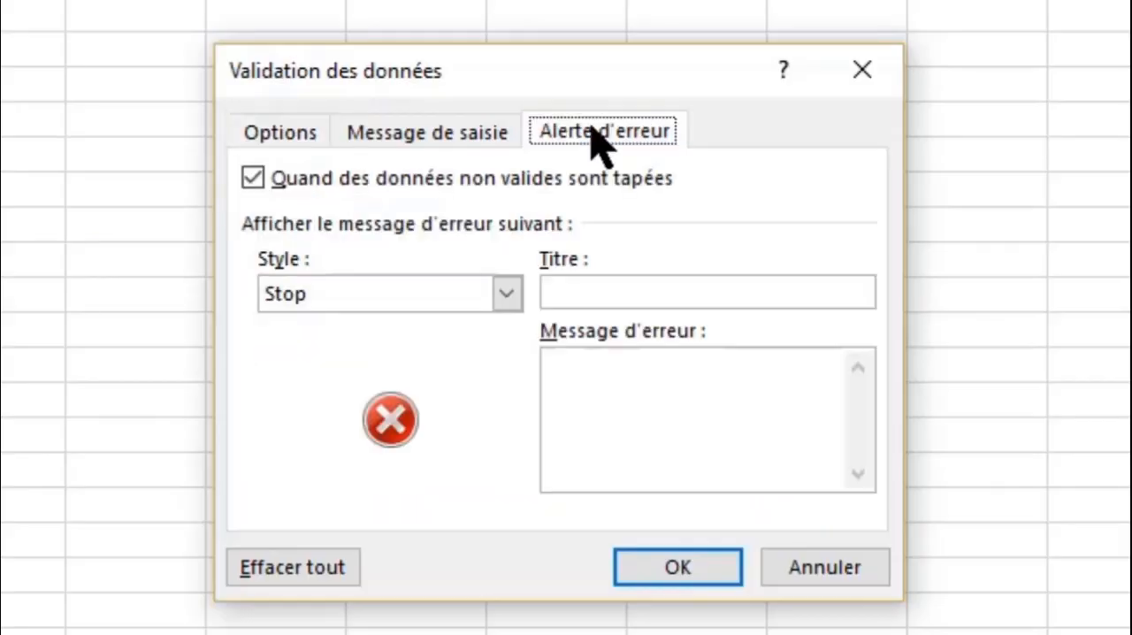
pyautogui.click(510, 293)
pyautogui.click(389, 349)
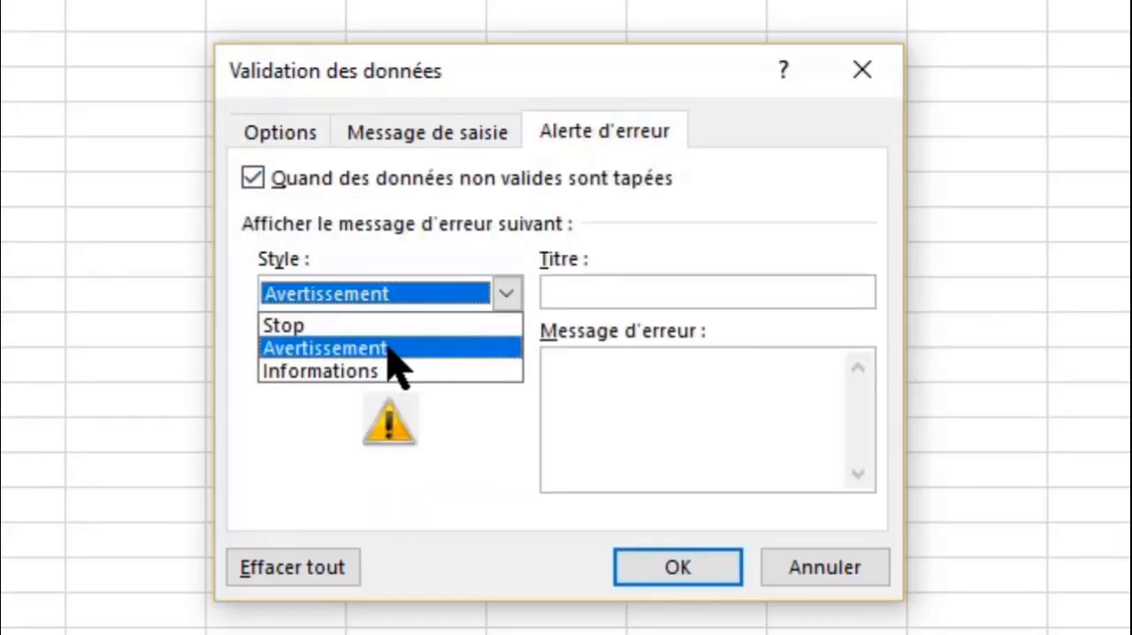
pyautogui.click(573, 290)
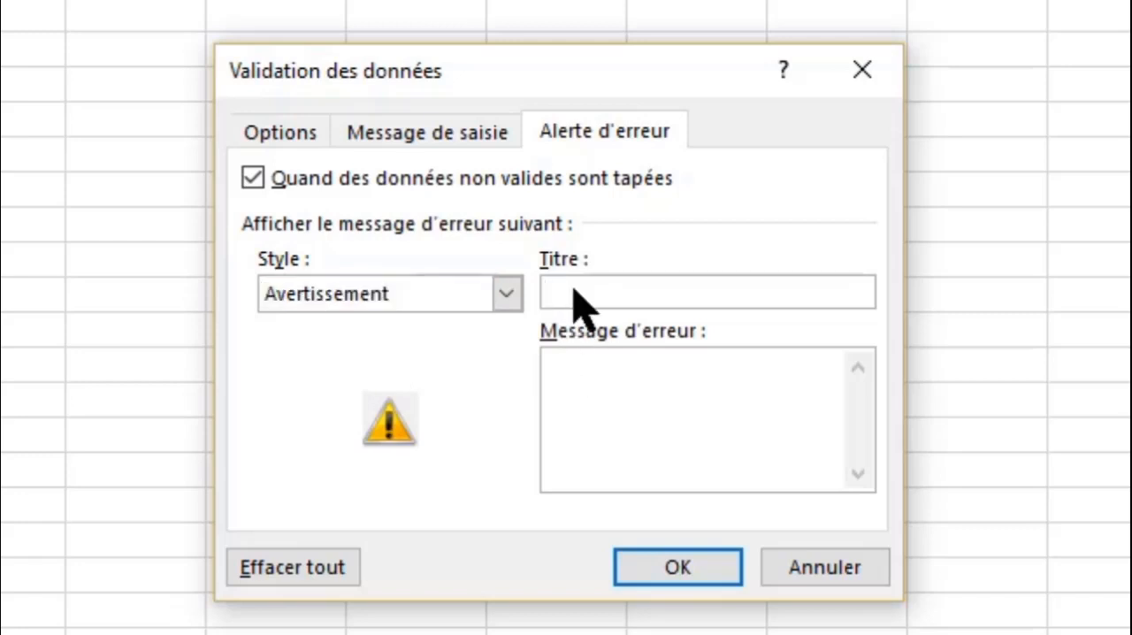
pyautogui.write('ARTICLE')
pyautogui.press('Tab')
# Enter "Cette article existe déjà" as the error message text and apply the validation to B16
pyautogui.write('Cette ')
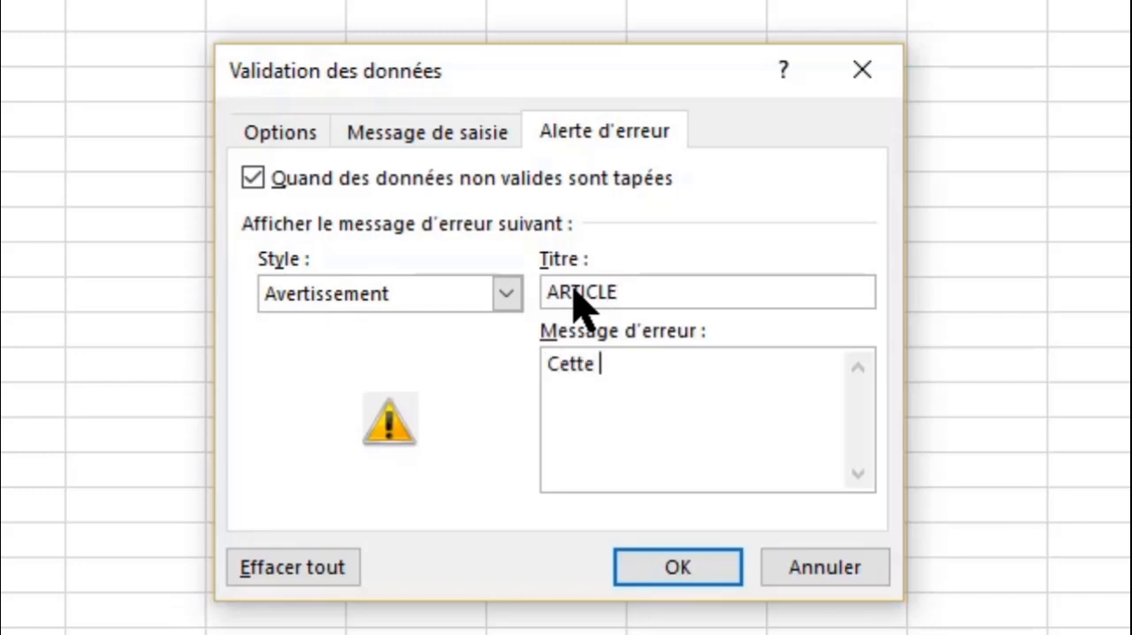
pyautogui.write('article')
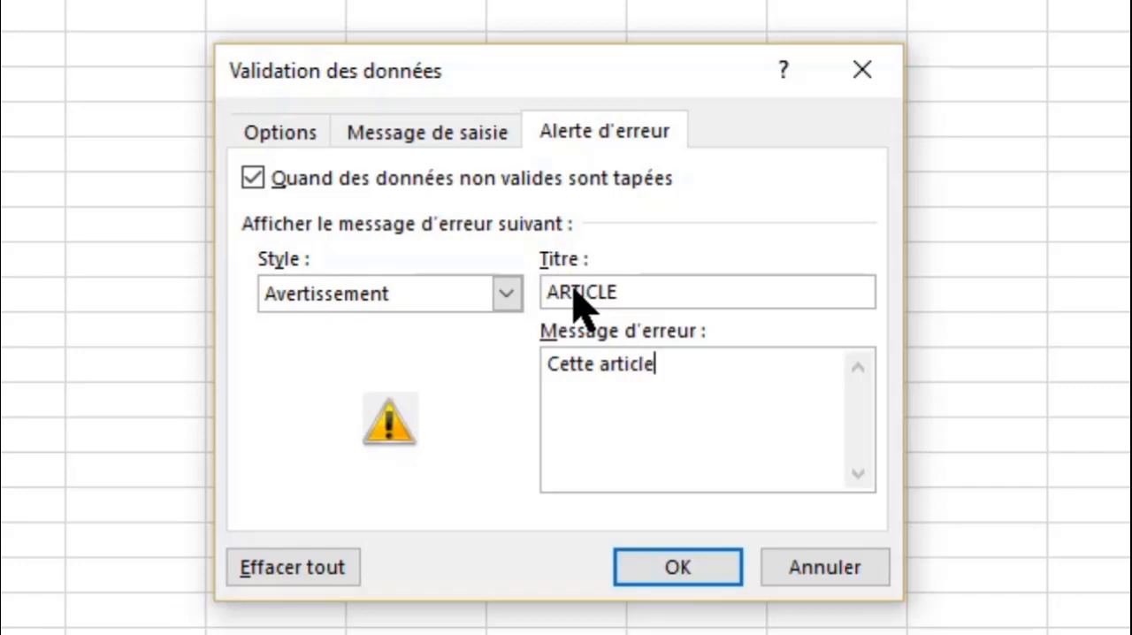
pyautogui.write(' existe d')
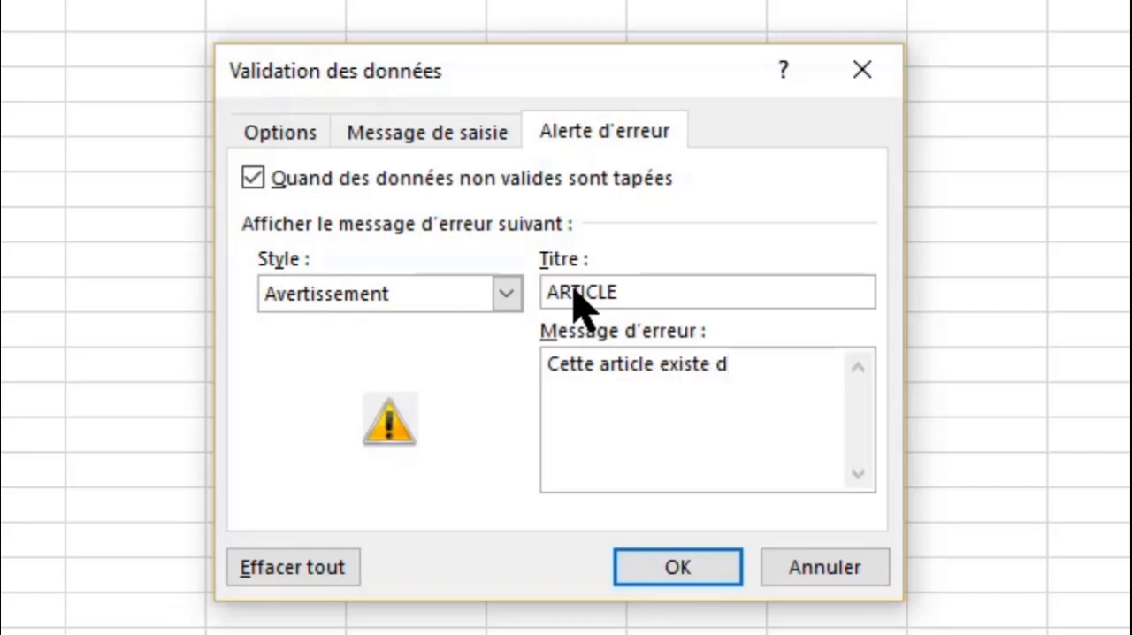
pyautogui.write('éjà')
pyautogui.press('Return')
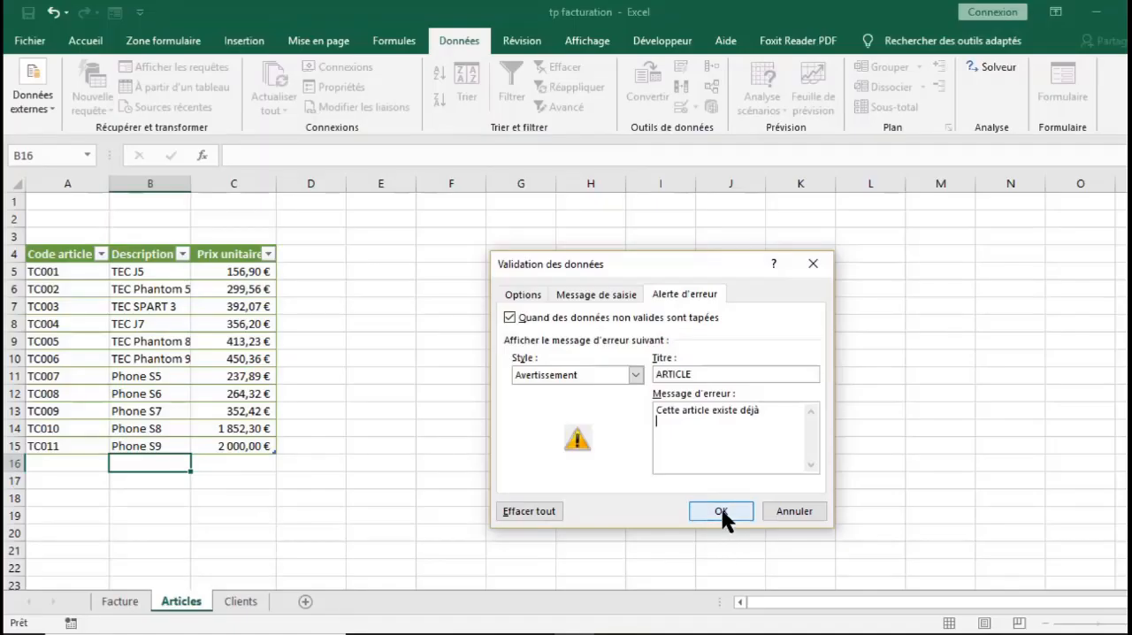
pyautogui.click(721, 509)
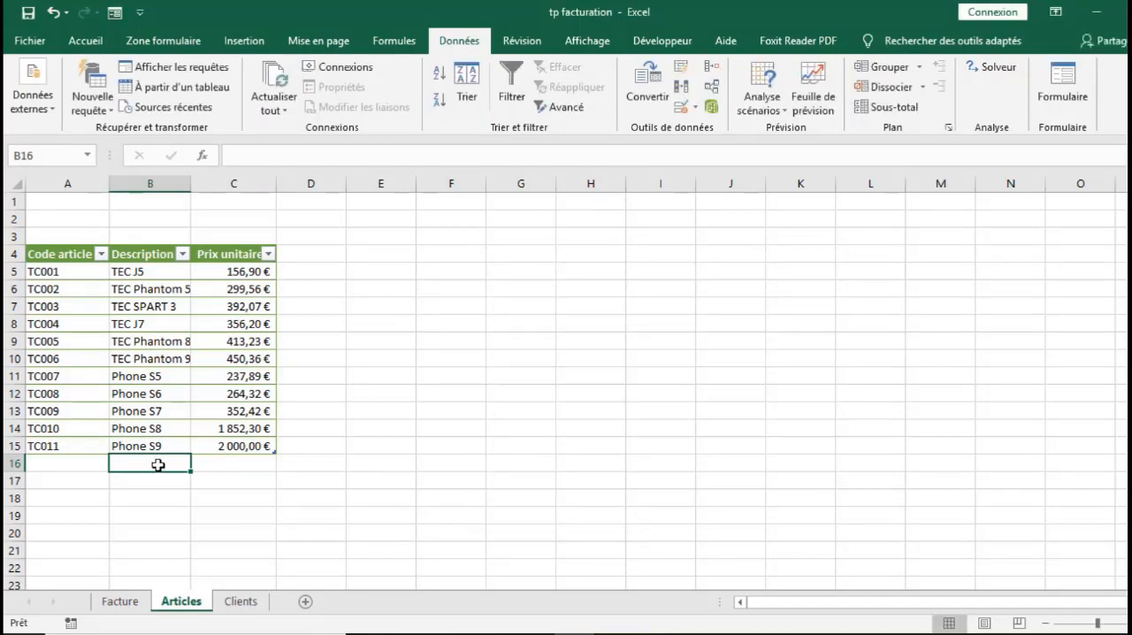
# Test the validation by entering the duplicate description "TEC J5" in B16 and choosing to continue despite the warning
pyautogui.write('TEC')
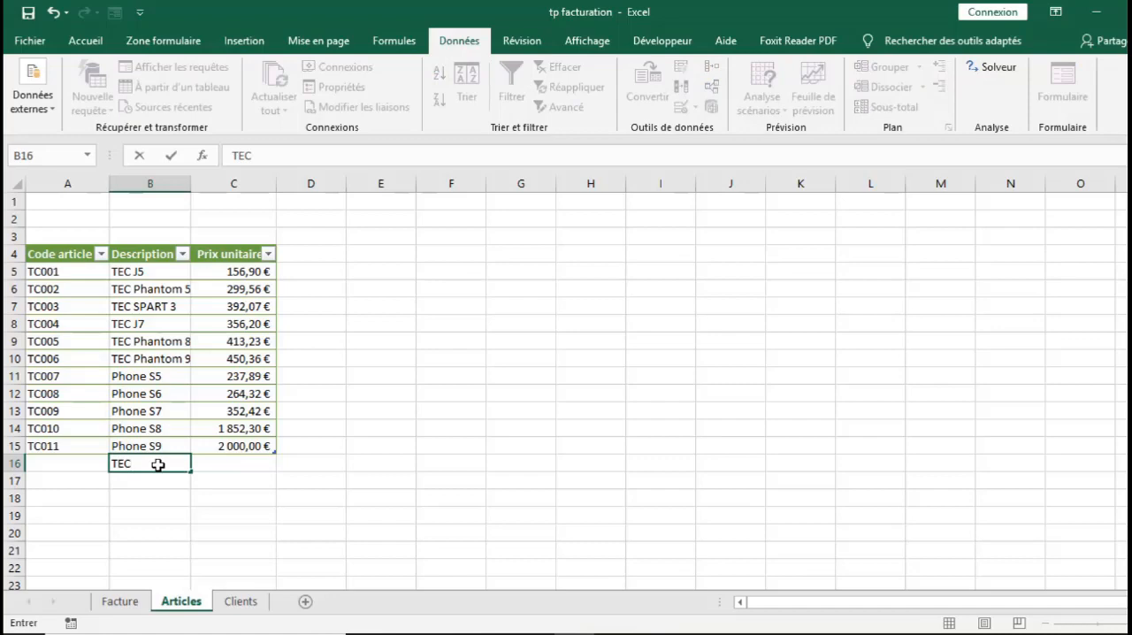
pyautogui.write(' J5')
pyautogui.press('Return')
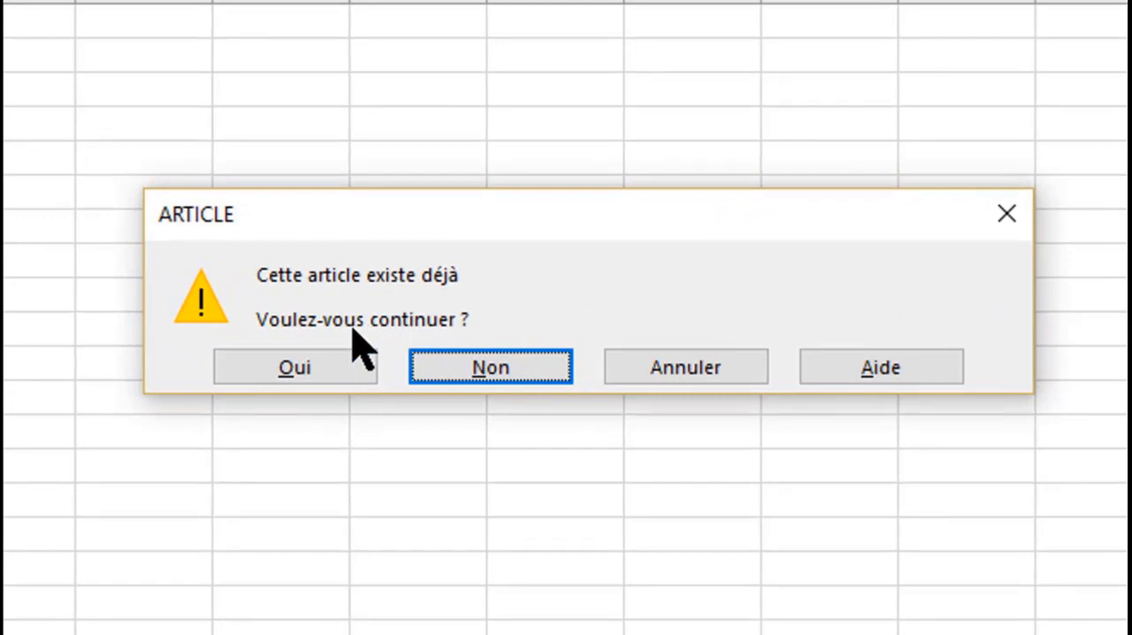
pyautogui.click(348, 372)
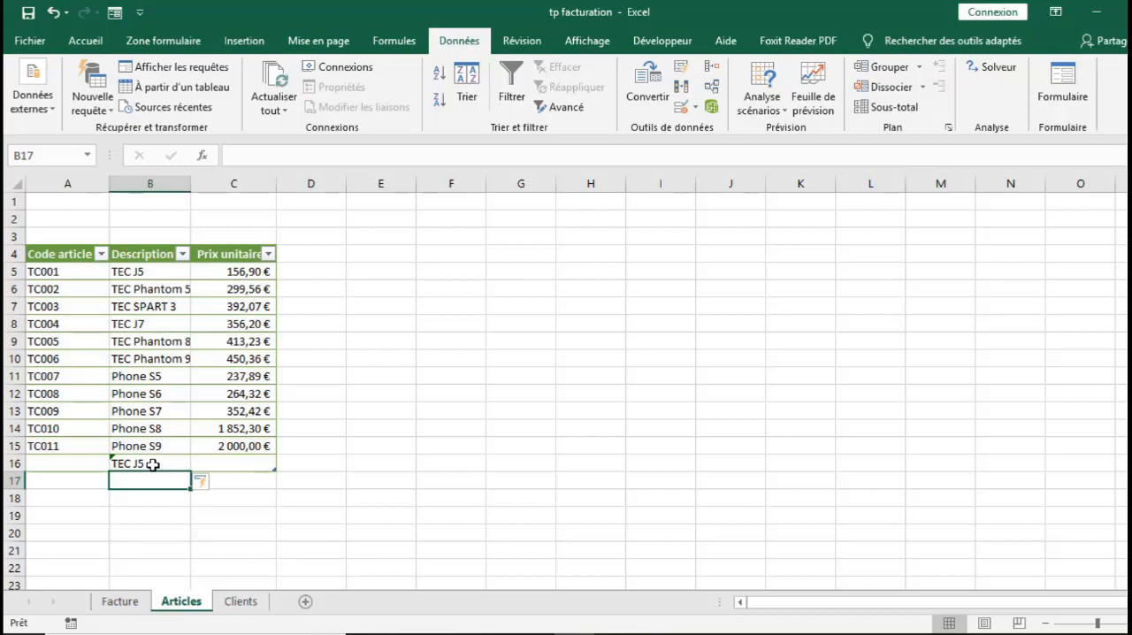
# Change the error alert style of the B16 data validation to Stop
pyautogui.click(153, 464)
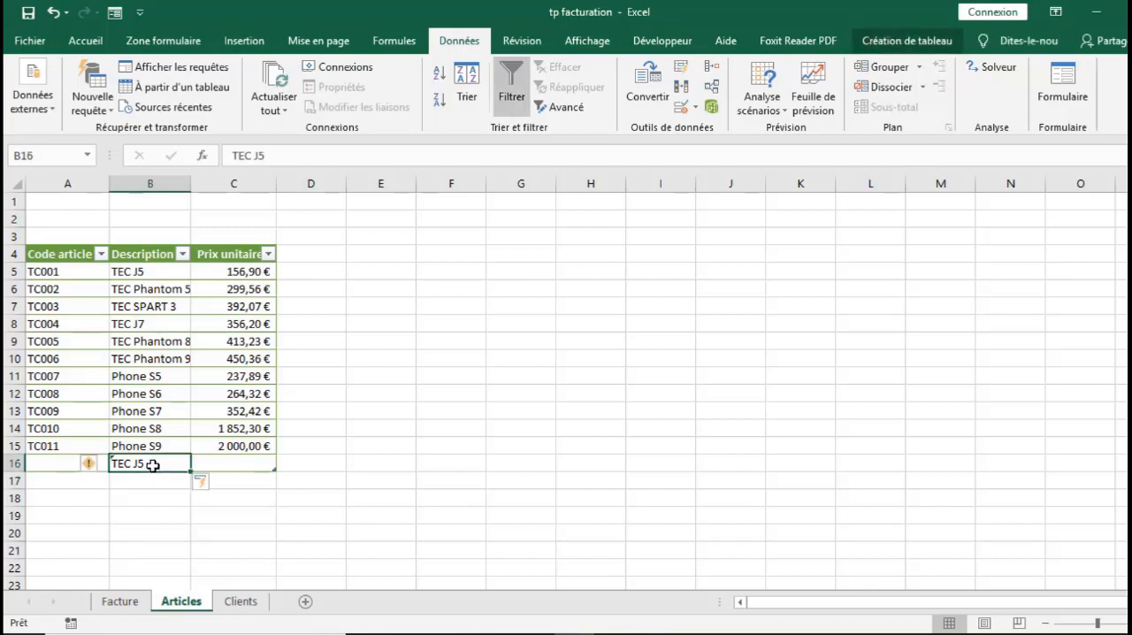
pyautogui.click(679, 105)
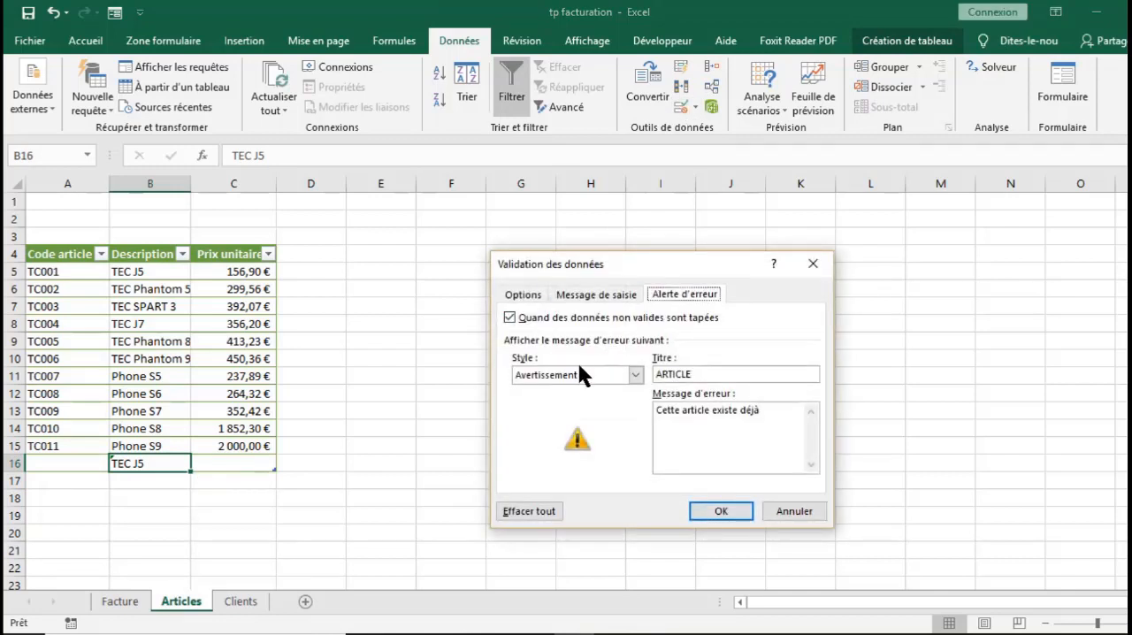
pyautogui.click(633, 375)
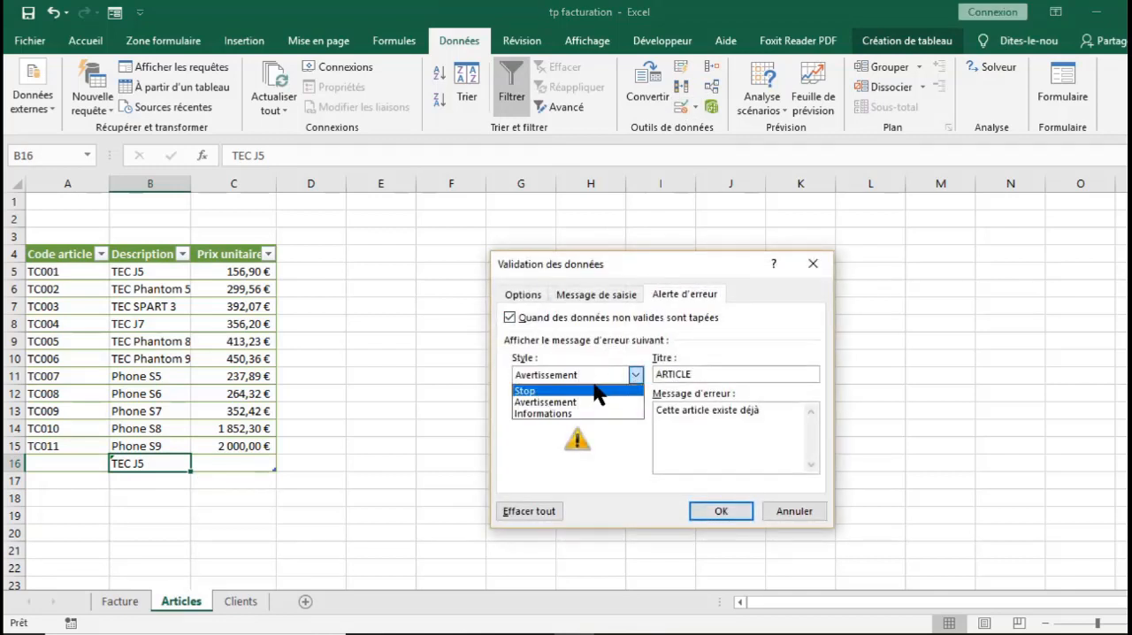
pyautogui.click(595, 386)
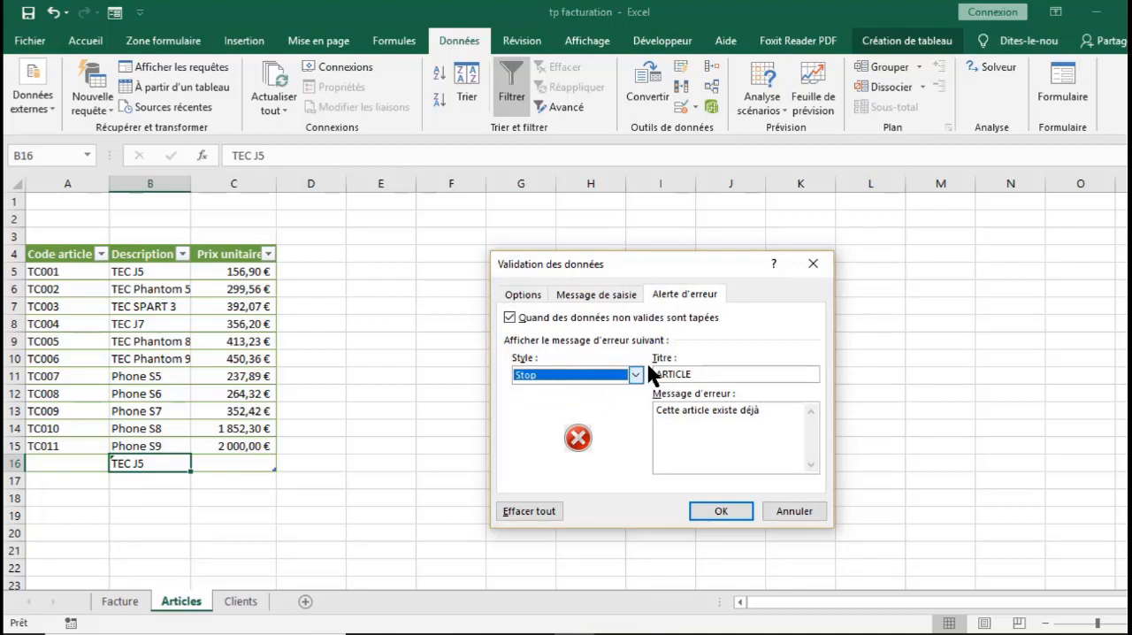
pyautogui.click(727, 511)
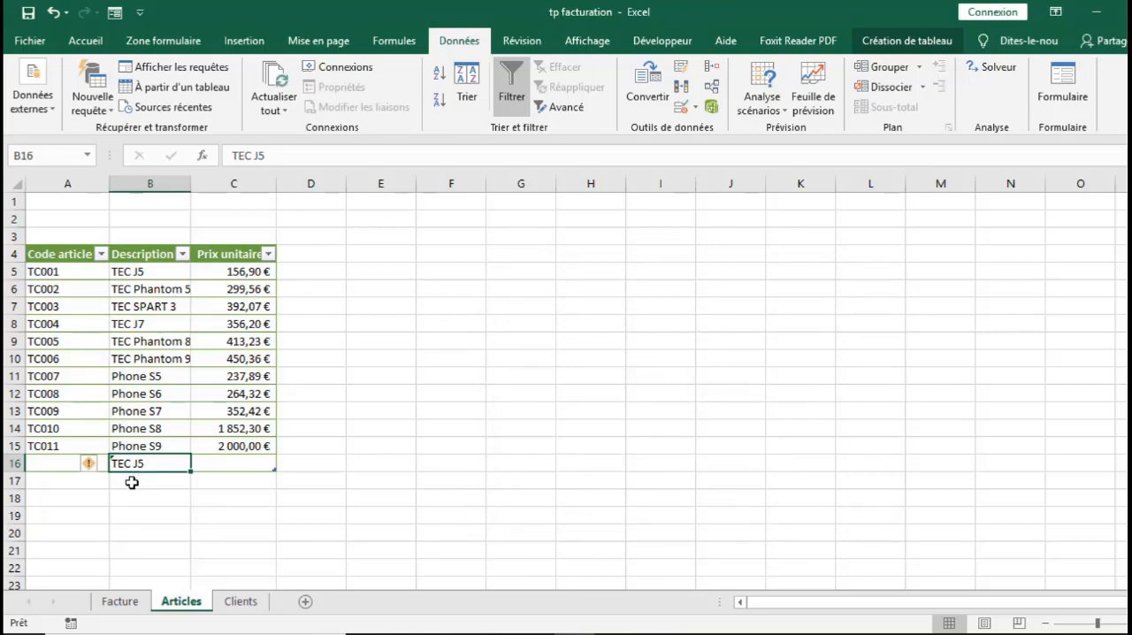
# Try to re-enter the duplicate description "TEC J5" in B16 under the Stop alert, retry, and abandon the entry
pyautogui.write('TEC')
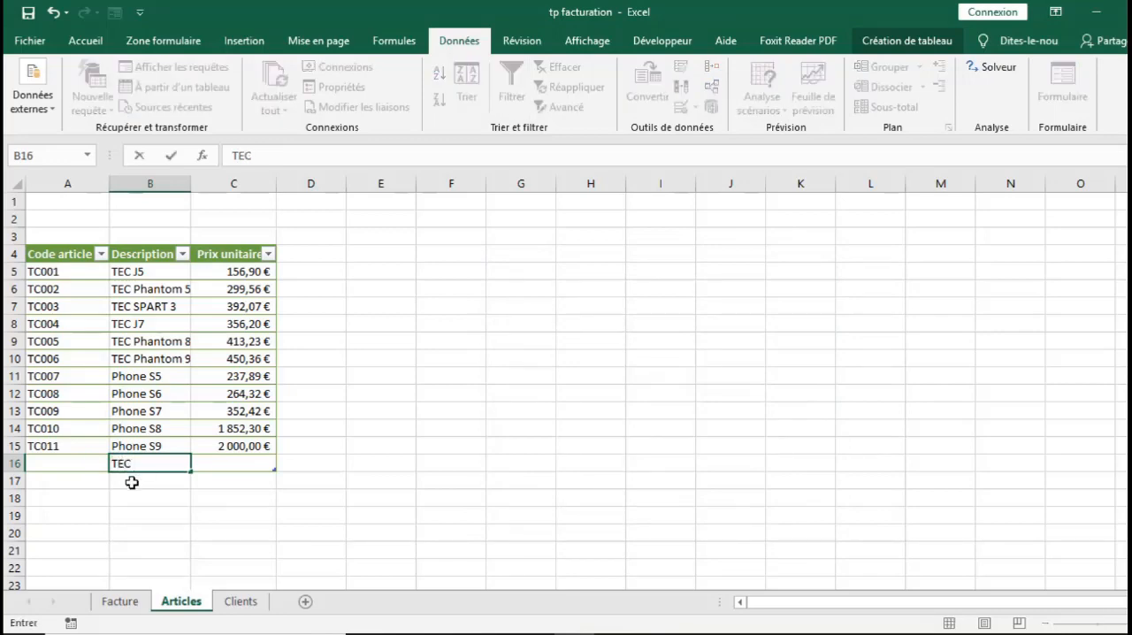
pyautogui.write(' J5')
pyautogui.press('Return')
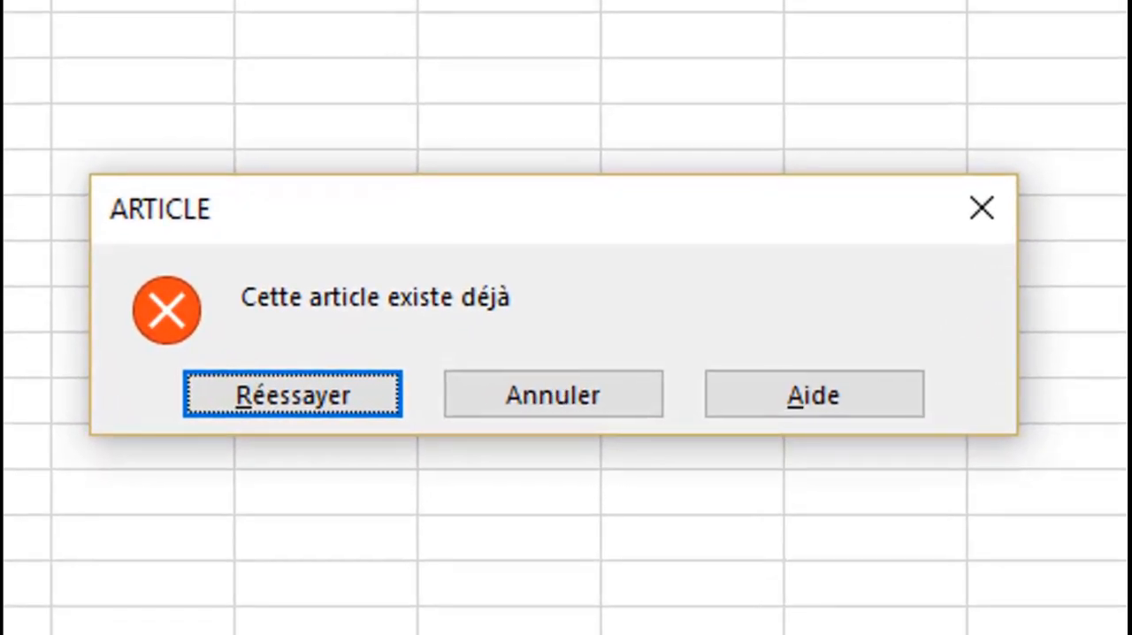
pyautogui.click(336, 397)
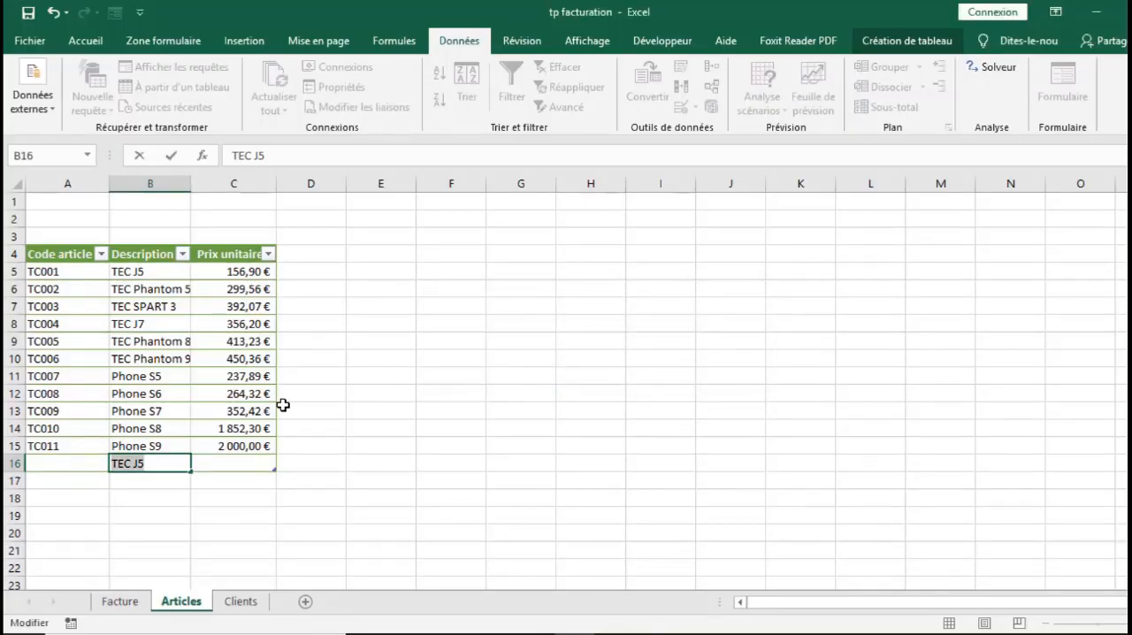
pyautogui.click(210, 526)
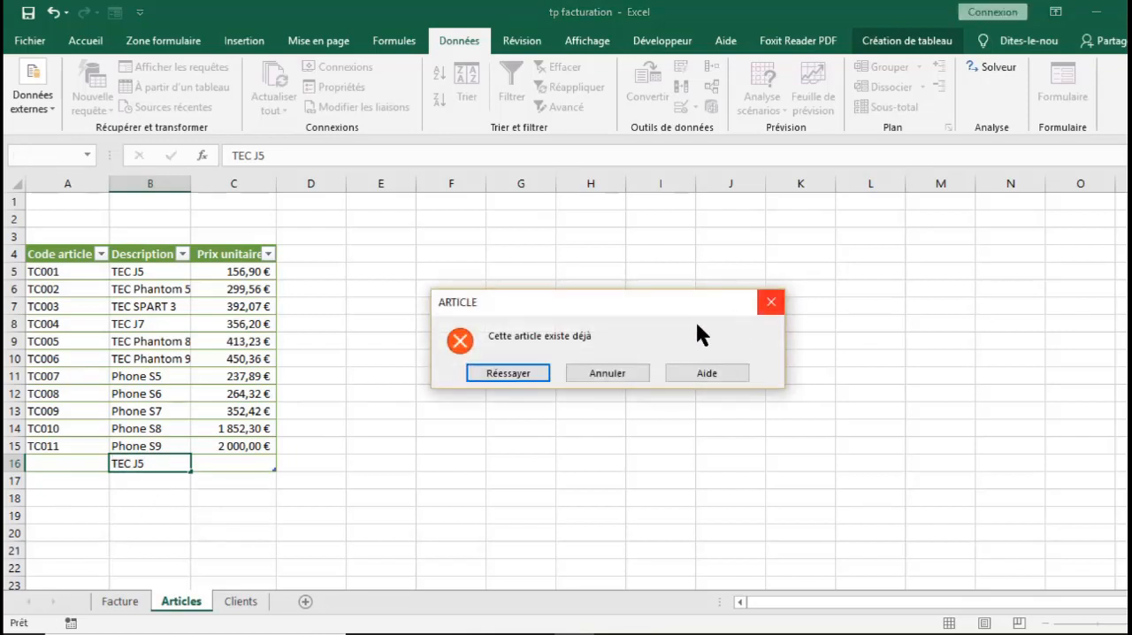
pyautogui.click(533, 371)
pyautogui.press('Escape')
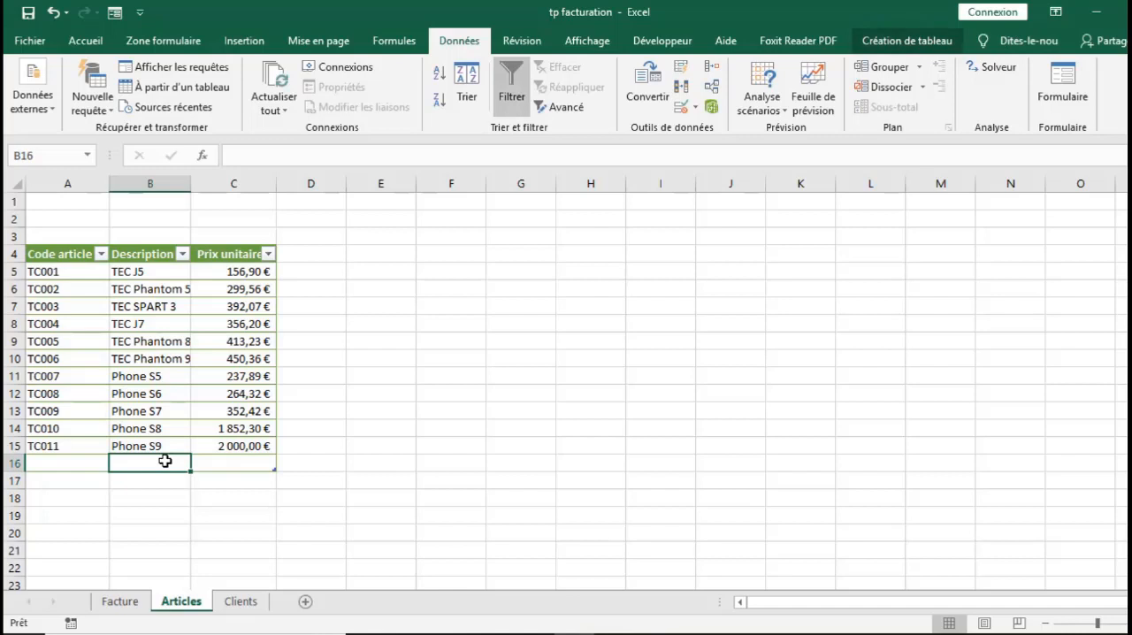
# Copy B16 and paste only its validation onto the whole of column B with Collage spécial
pyautogui.hotkey('ctrl', 'c')
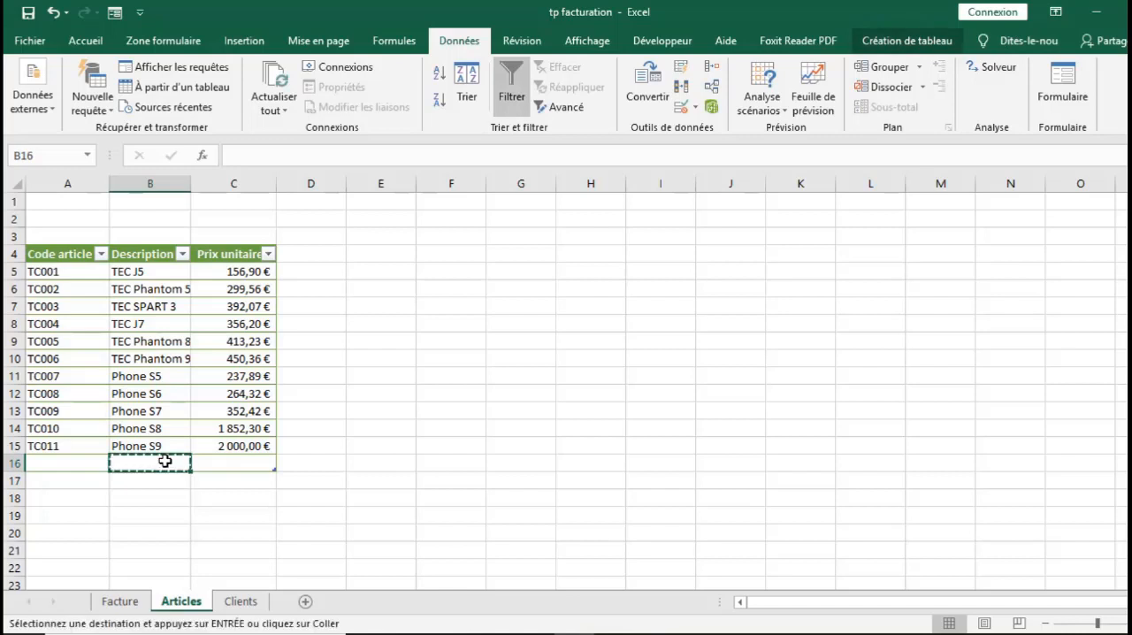
pyautogui.click(158, 183)
pyautogui.rightClick(140, 324)
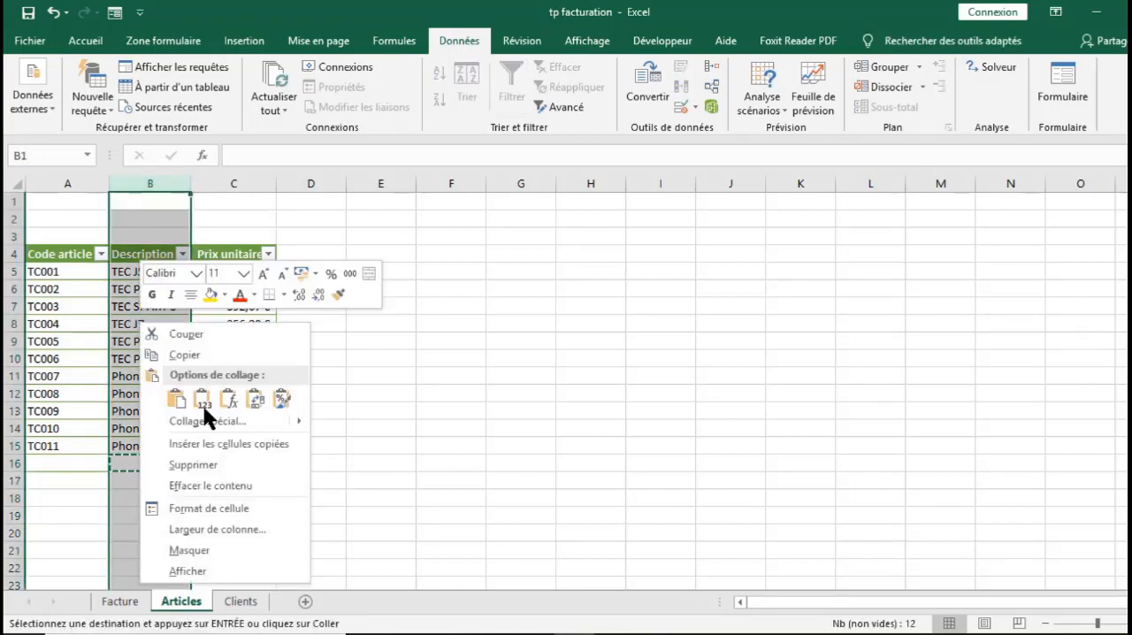
pyautogui.click(239, 421)
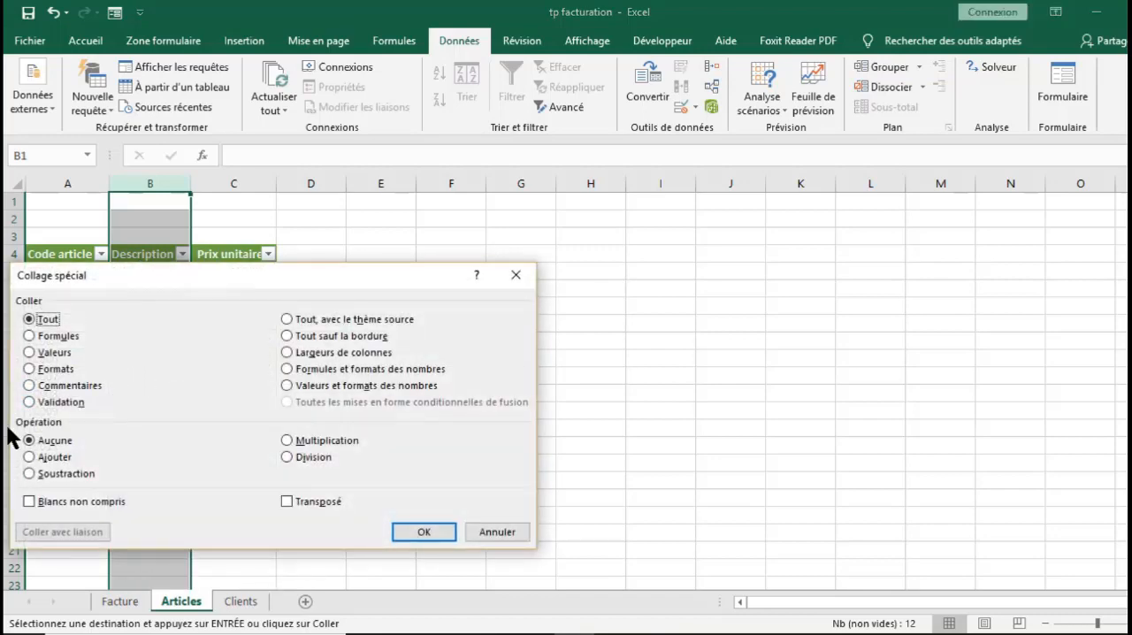
pyautogui.click(40, 402)
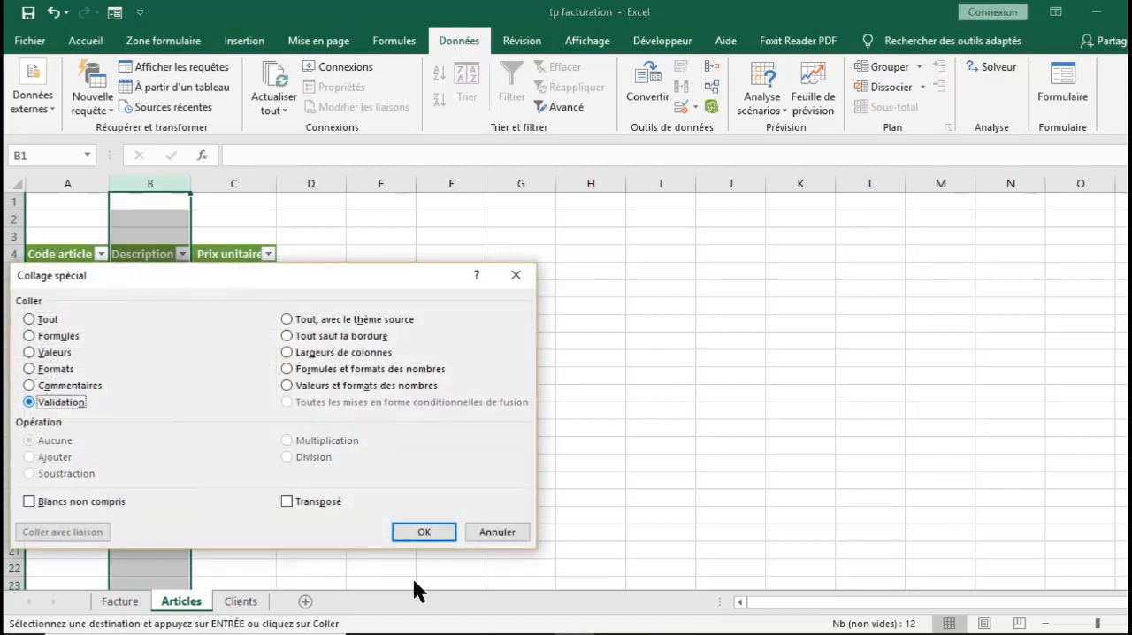
pyautogui.click(424, 531)
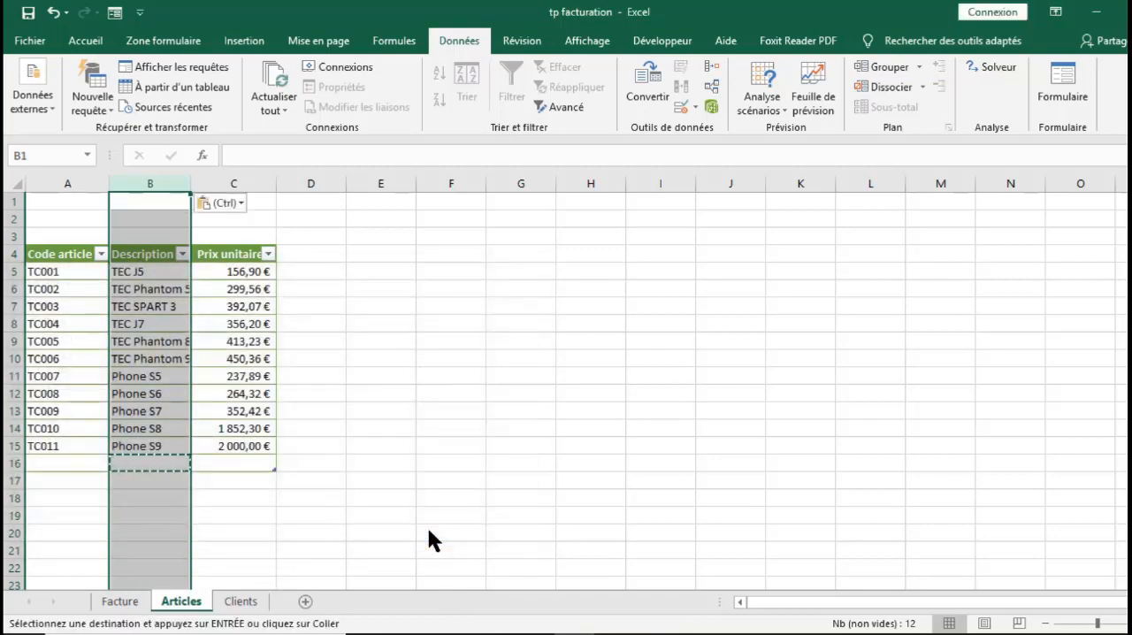
pyautogui.click(140, 478)
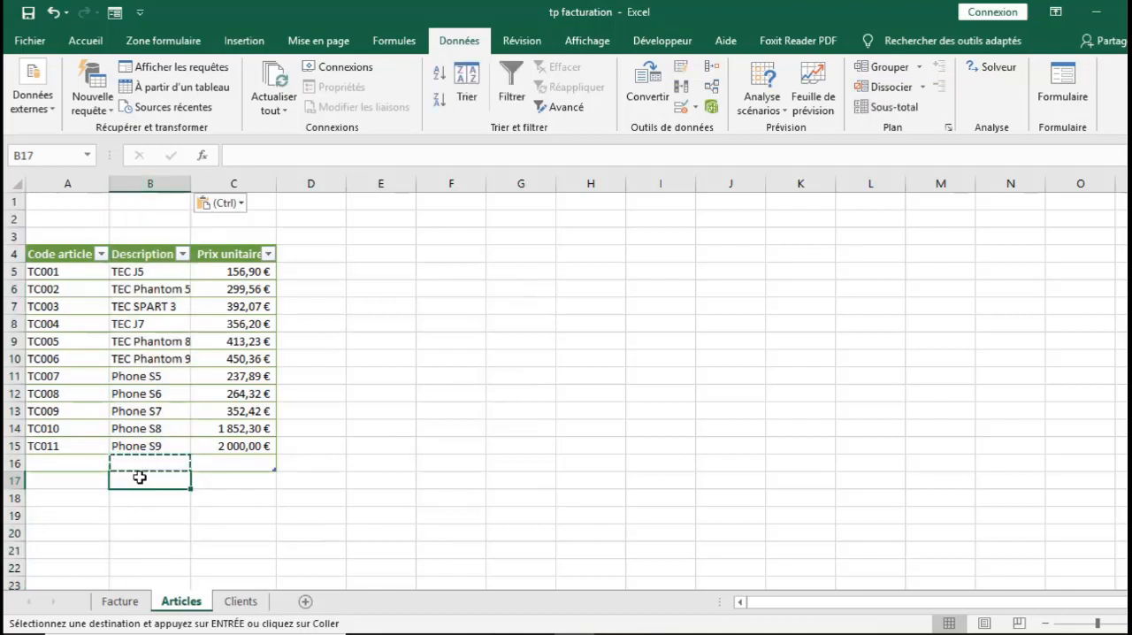